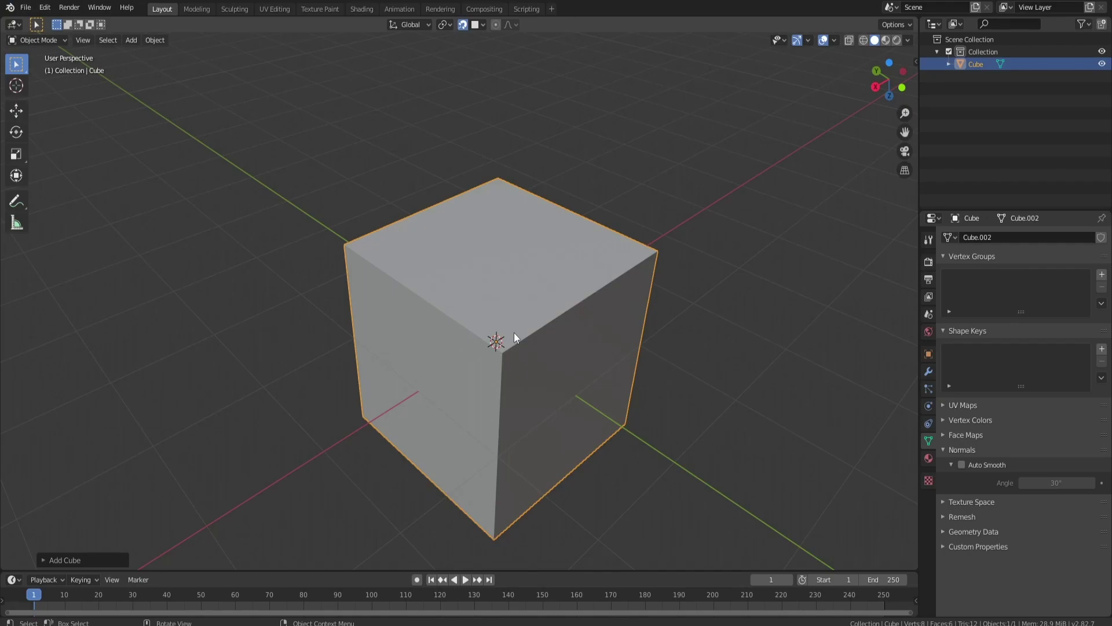
# - Show the cube's modifier properties and open the list of modifiers that can be added
pyautogui.moveTo(457, 468); pyautogui.dragTo(498, 359, button='middle')
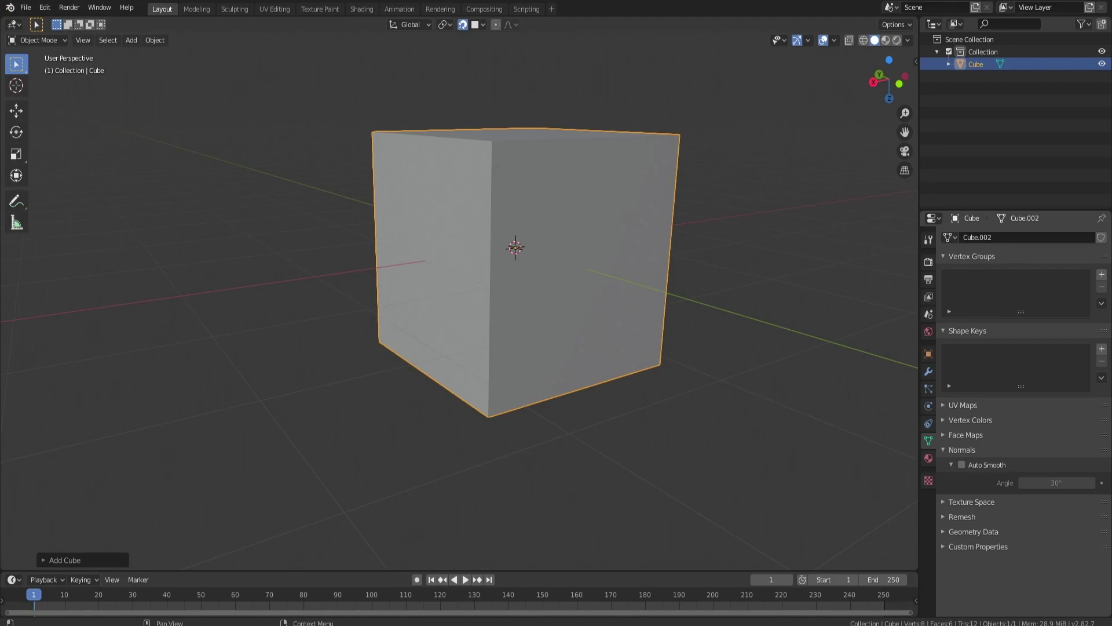
pyautogui.moveTo(658, 286)
pyautogui.mouseDown(button='middle')
pyautogui.moveTo(672, 248)
pyautogui.moveTo(658, 290)
pyautogui.moveTo(549, 316)
pyautogui.moveTo(519, 259)
pyautogui.moveTo(505, 323)
pyautogui.moveTo(596, 303)
pyautogui.moveTo(654, 305)
pyautogui.mouseUp(button='middle')
pyautogui.click(929, 372)
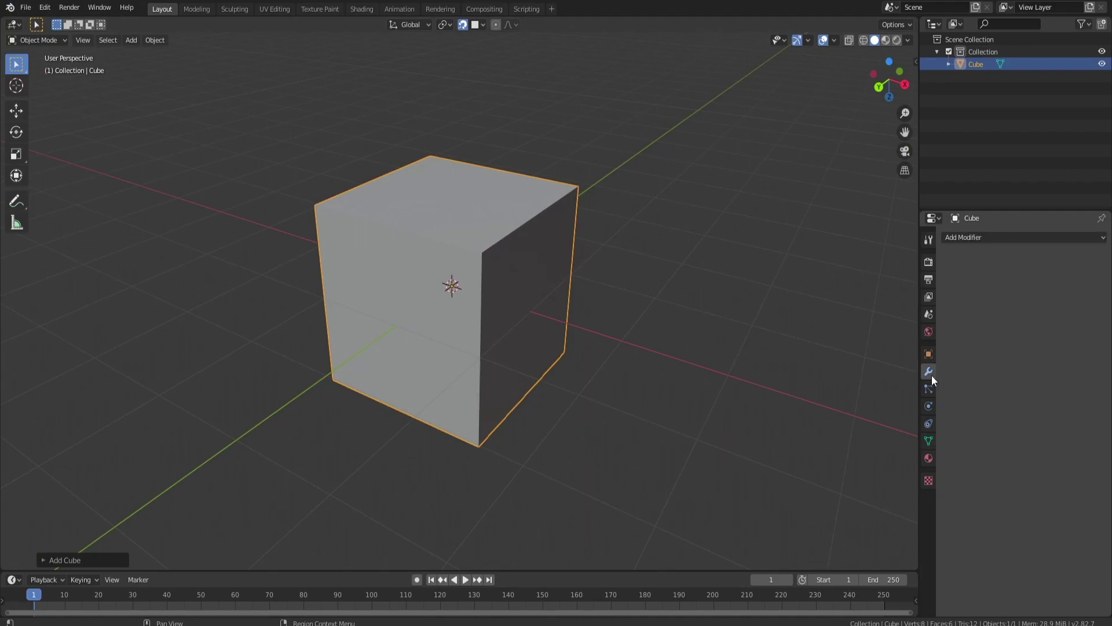
pyautogui.click(985, 237)
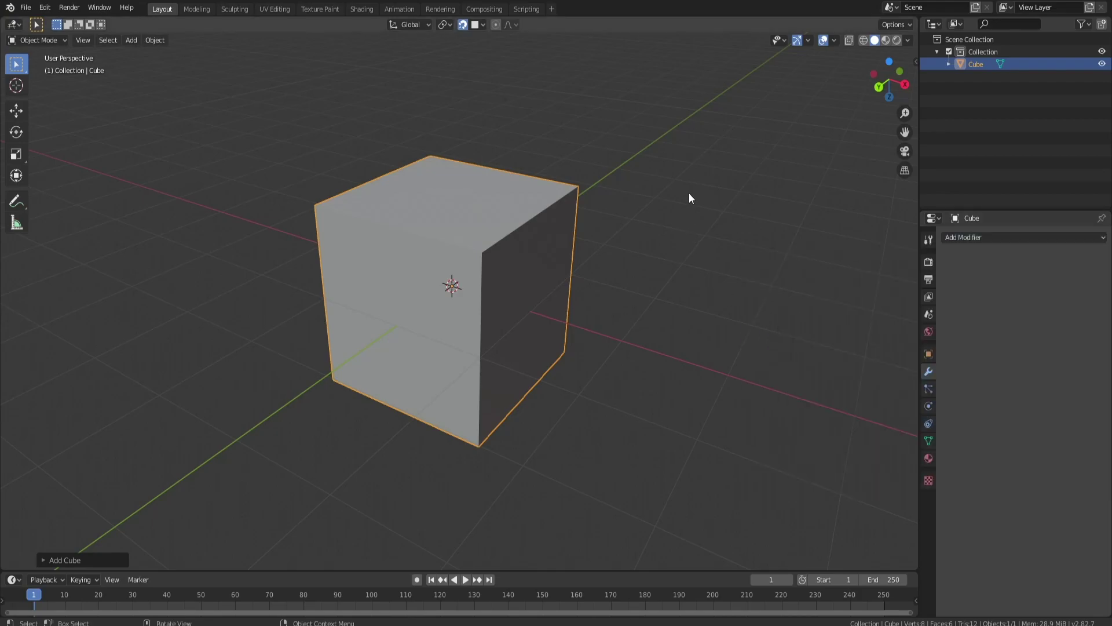
pyautogui.moveTo(676, 159); pyautogui.dragTo(638, 397, button='middle')
pyautogui.scroll(2, 580, 354)
pyautogui.scroll(-3, 523, 311)
pyautogui.keyDown('shift'); pyautogui.moveTo(468, 313); pyautogui.dragTo(518, 247, button='middle'); pyautogui.keyUp('shift')
pyautogui.moveTo(514, 282)
pyautogui.mouseDown(button='middle')
pyautogui.moveTo(541, 293)
pyautogui.moveTo(480, 240)
pyautogui.moveTo(486, 288)
pyautogui.moveTo(520, 264)
pyautogui.mouseUp(button='middle')
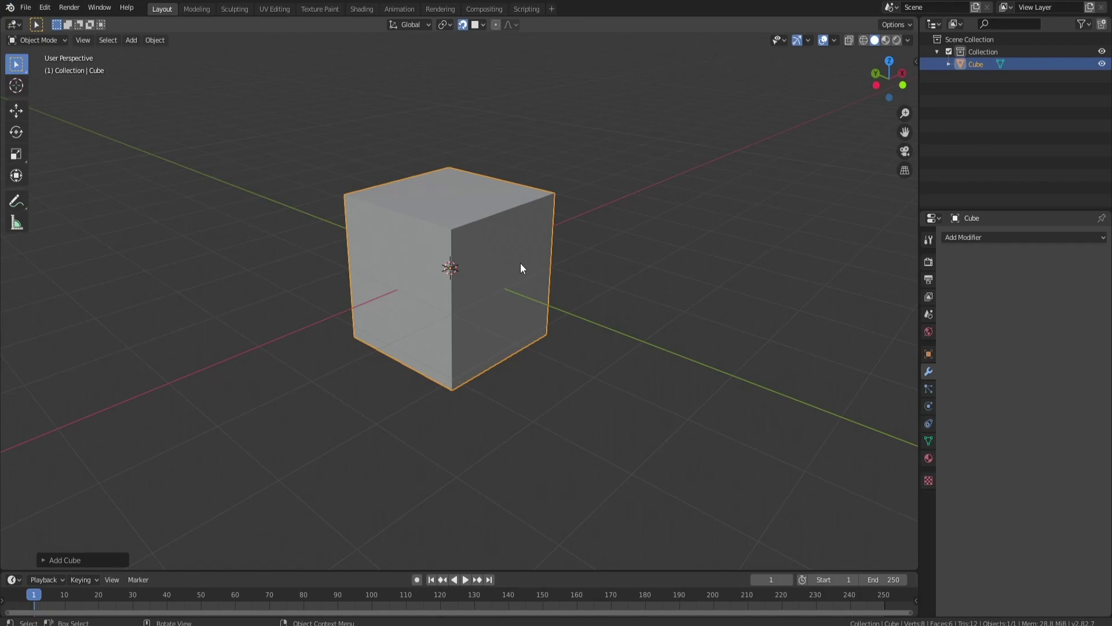
pyautogui.moveTo(551, 256); pyautogui.dragTo(641, 238, button='middle')
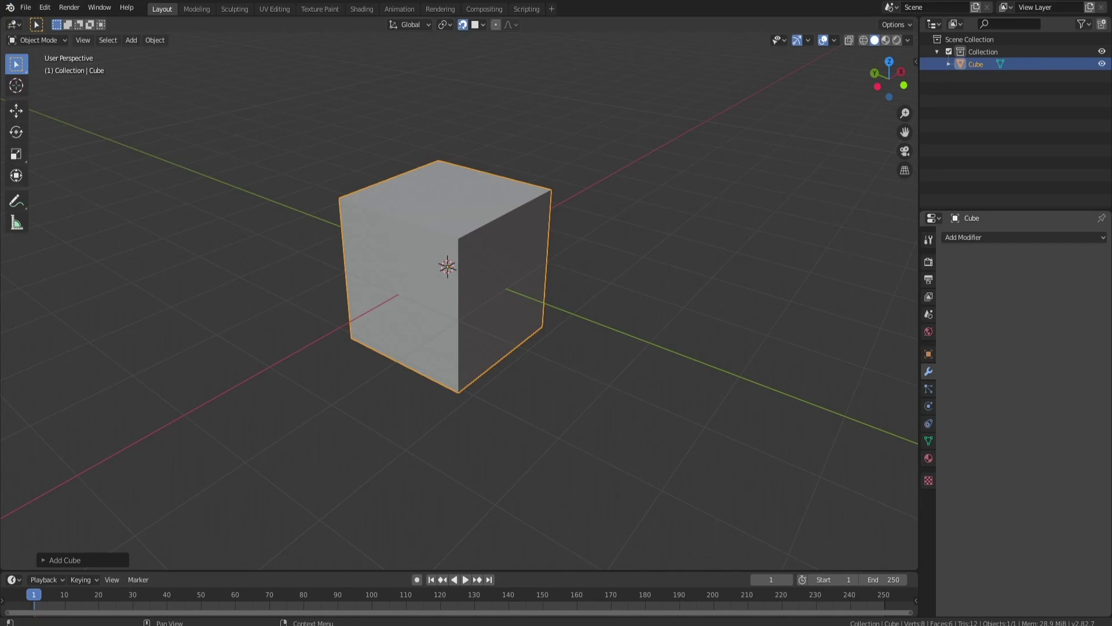
pyautogui.click(809, 276)
pyautogui.moveTo(809, 276); pyautogui.dragTo(459, 258, button='middle')
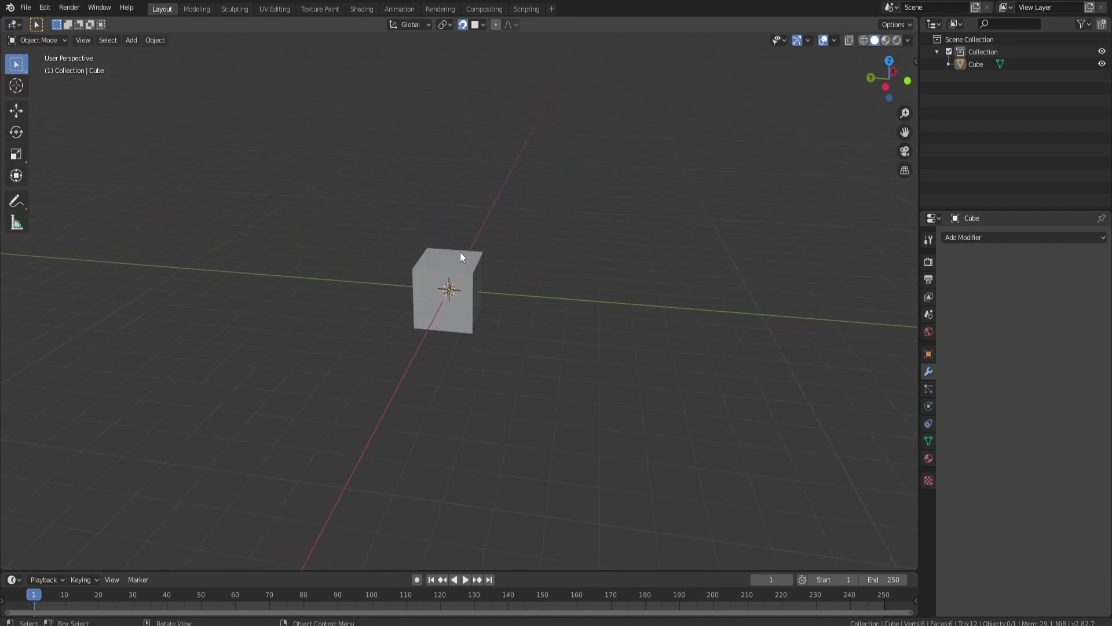
pyautogui.click(461, 256)
pyautogui.hotkey('shift', 'd')
pyautogui.click(464, 273)
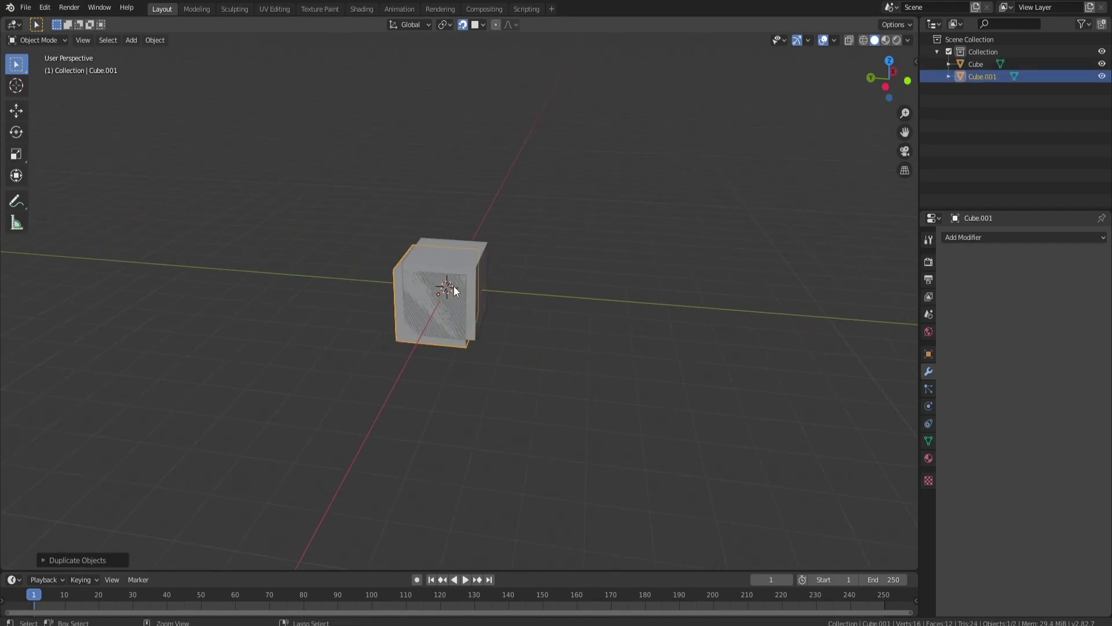
pyautogui.hotkey('ctrl', 'z')
# - Move the cube away from the origin along the Y axis and scale it into a thin post stretched along Z
pyautogui.click(17, 110)
pyautogui.moveTo(441, 293); pyautogui.dragTo(303, 276)
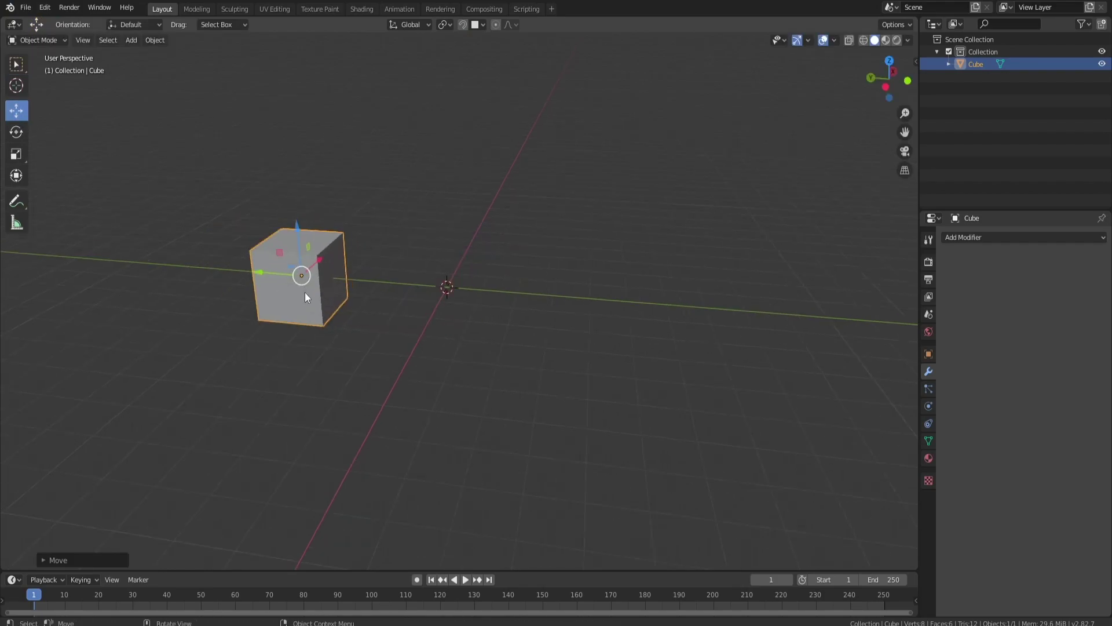
pyautogui.press('s')
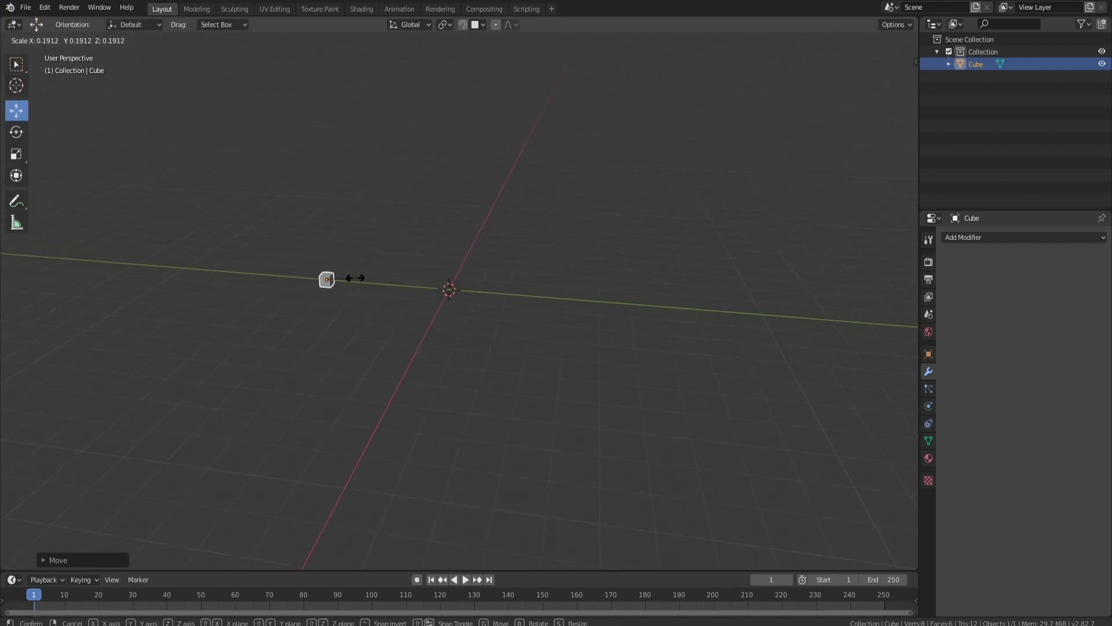
pyautogui.click(355, 288)
pyautogui.press('s')
pyautogui.press('z')
pyautogui.click(3, 248)
# - Duplicate the post twice and space the copies out along the Y axis
pyautogui.hotkey('shift', 'd')
pyautogui.rightClick(33, 251)
pyautogui.moveTo(284, 289); pyautogui.dragTo(562, 296)
pyautogui.hotkey('shift', 'd')
pyautogui.rightClick(462, 289)
pyautogui.moveTo(443, 289); pyautogui.dragTo(390, 290)
# - Delete the two duplicated posts, keeping only the original one
pyautogui.moveTo(390, 290); pyautogui.dragTo(516, 154, button='middle')
pyautogui.scroll(2, 516, 154)
pyautogui.moveTo(512, 142); pyautogui.dragTo(823, 394)
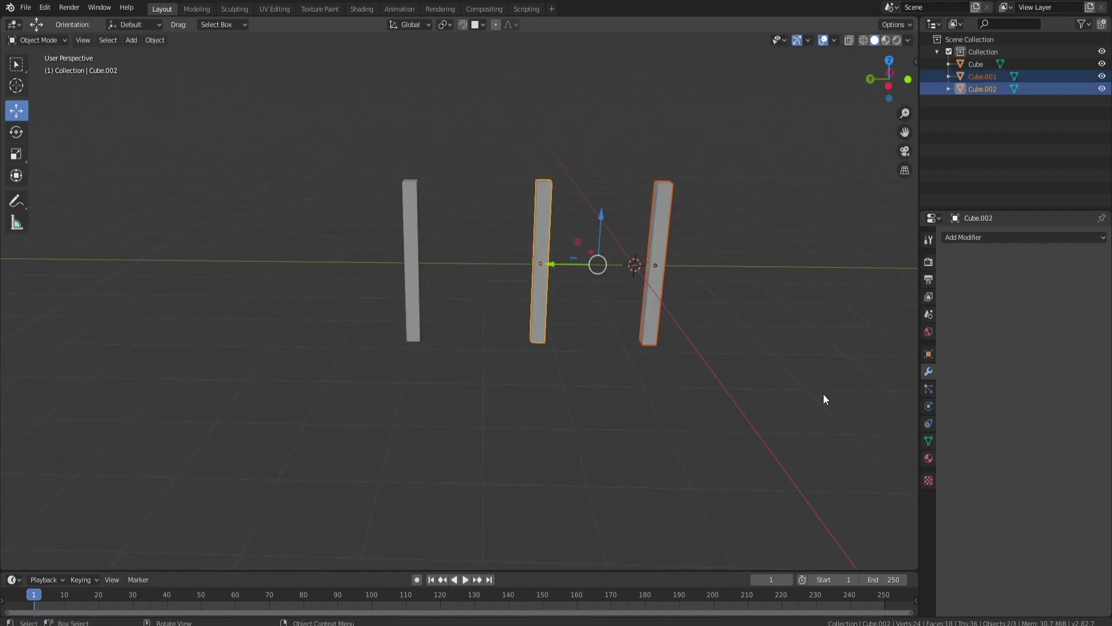
pyautogui.press('Delete')
# - Enter Edit Mode on the remaining post and add two centred horizontal loop cuts
pyautogui.click(405, 252)
pyautogui.press('Tab')
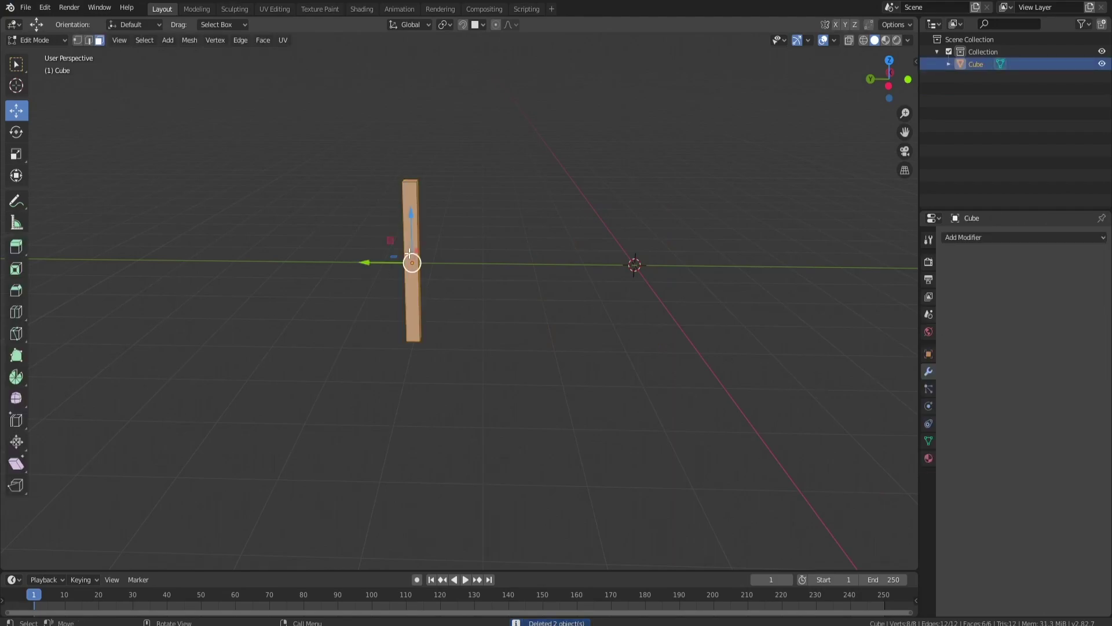
pyautogui.hotkey('ctrl', 'r')
pyautogui.scroll(1, 409, 253)
pyautogui.click(409, 253)
pyautogui.rightClick(410, 253)
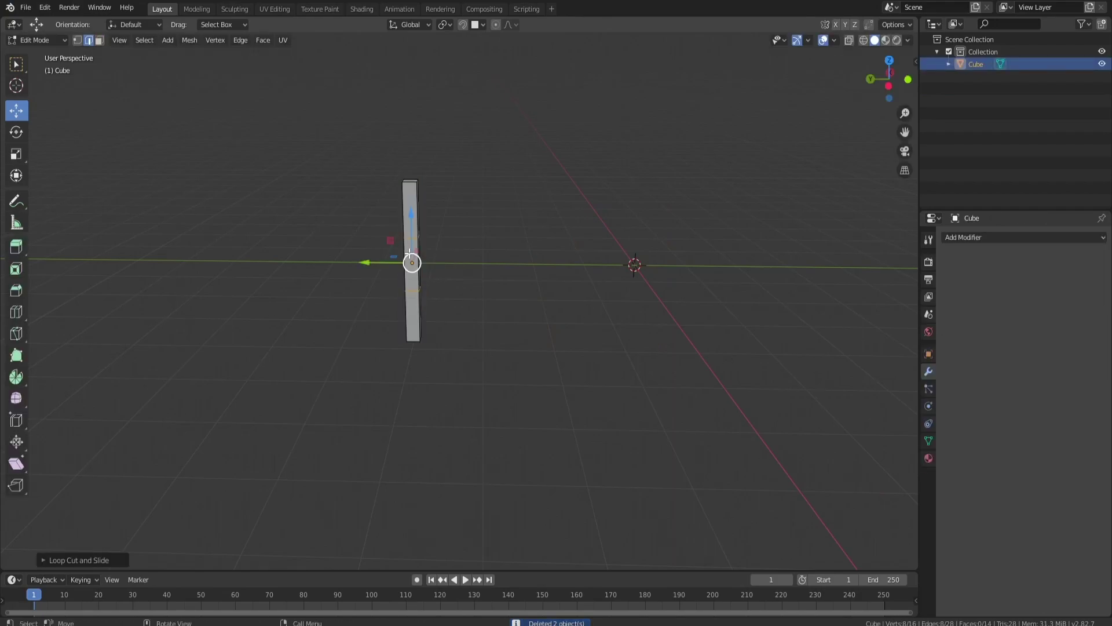
# - Scale the two loop cuts closer together along Z and move them to the upper part of the post
pyautogui.press('s')
pyautogui.press('z')
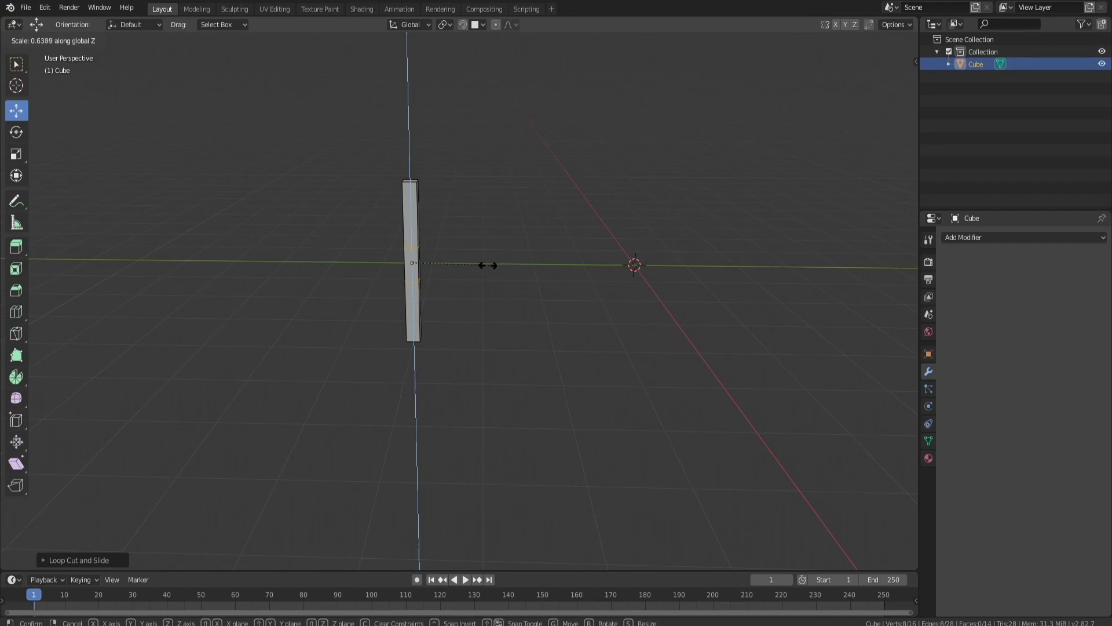
pyautogui.click(457, 266)
pyautogui.press('g')
pyautogui.press('z')
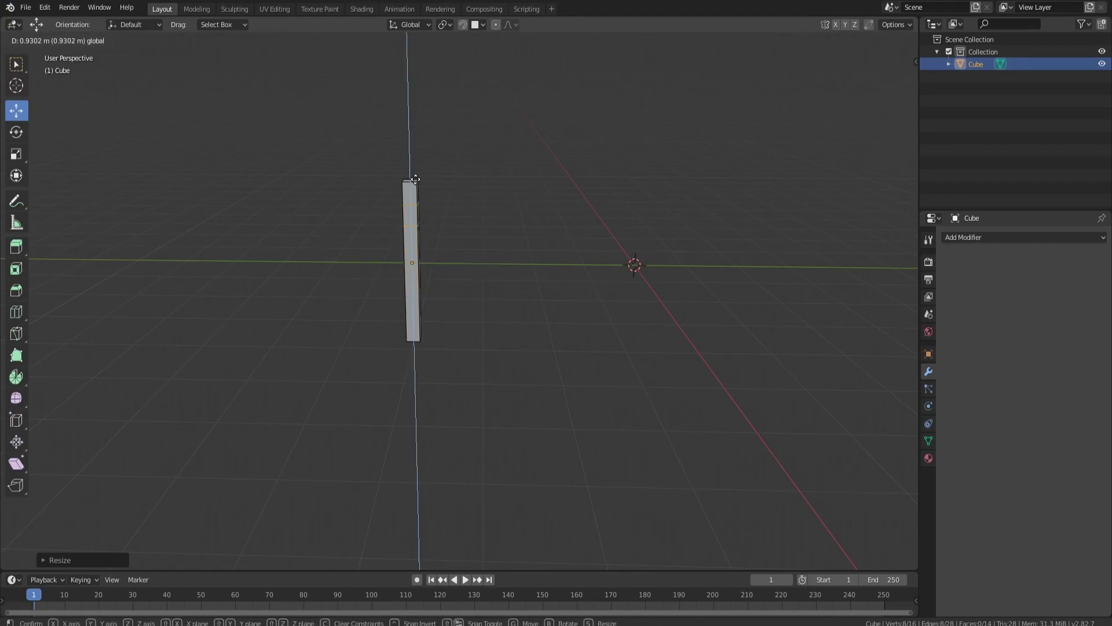
pyautogui.click(414, 194)
# - Add two more horizontal loop cuts in the post's lower section and scale them closer together along Z
pyautogui.hotkey('ctrl', 'r')
pyautogui.scroll(1, 419, 300)
pyautogui.click(418, 300)
pyautogui.click(415, 297)
pyautogui.press('s')
pyautogui.press('z')
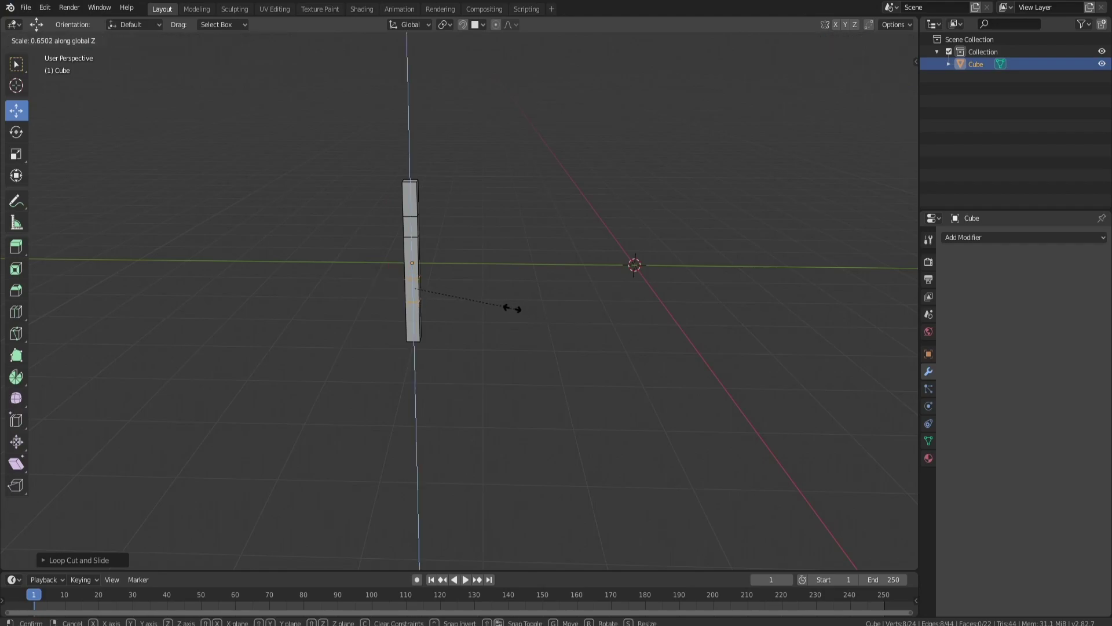
pyautogui.click(487, 300)
# - Duplicate the whole post mesh twice within Edit Mode to form a row of three posts along the Y axis
pyautogui.press('a')
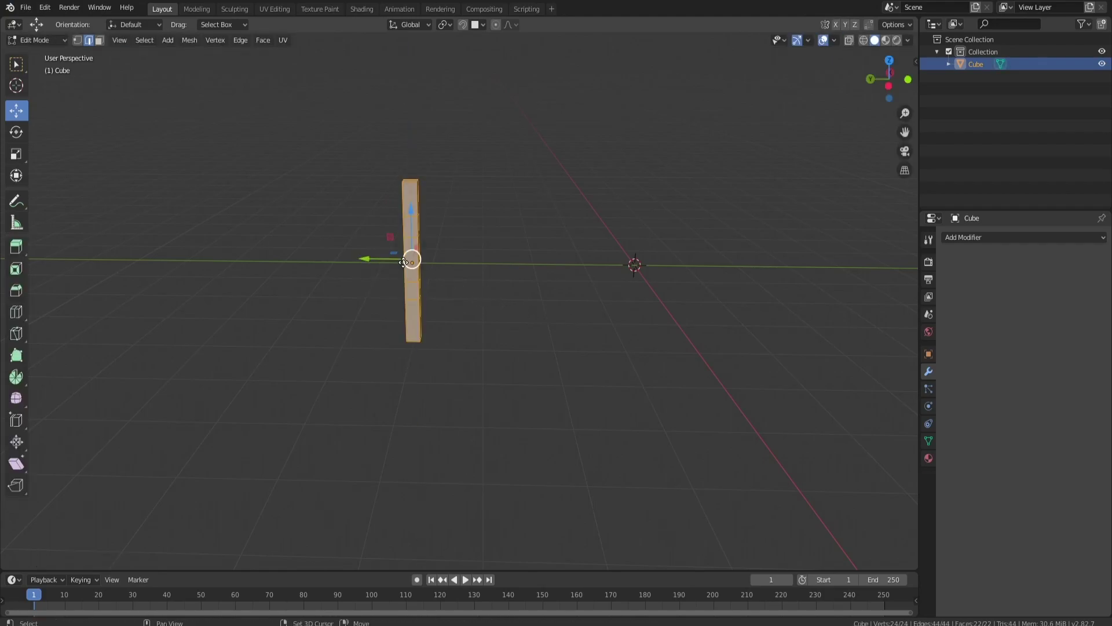
pyautogui.hotkey('shift', 'd')
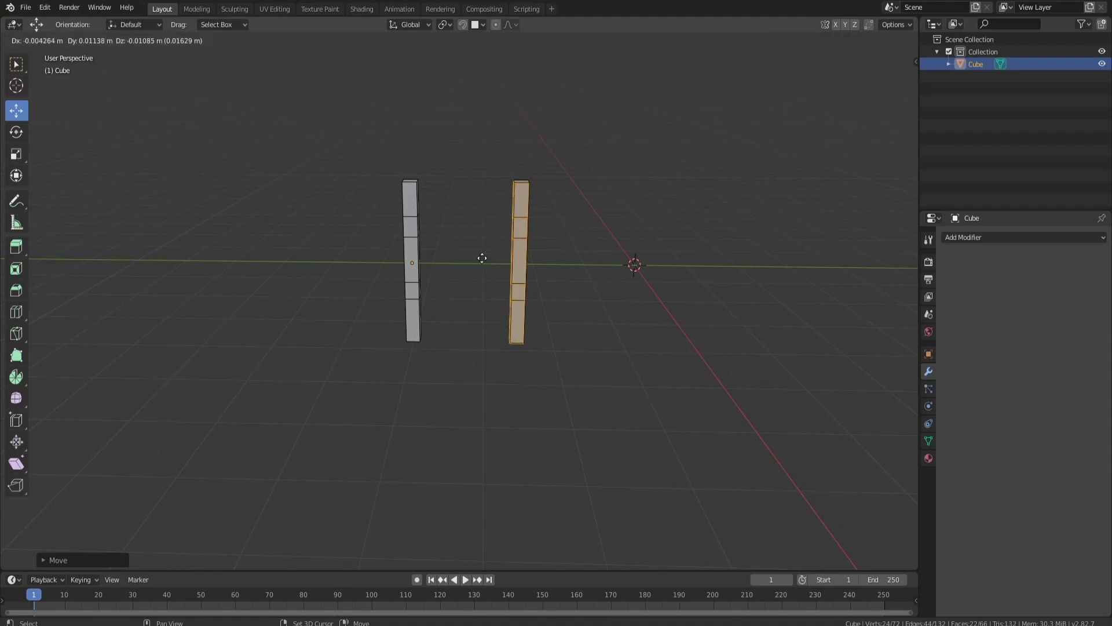
pyautogui.click(482, 258)
pyautogui.hotkey('shift', 'd')
pyautogui.press('y')
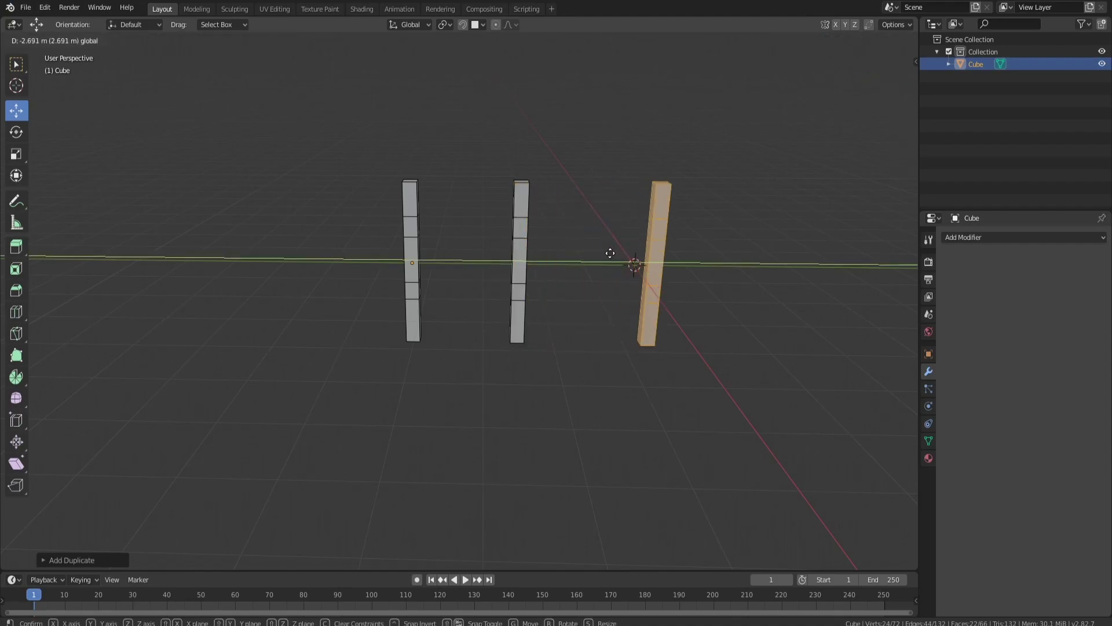
pyautogui.click(590, 253)
# - Enable snapping with Face as the snap target
pyautogui.scroll(4, 591, 253)
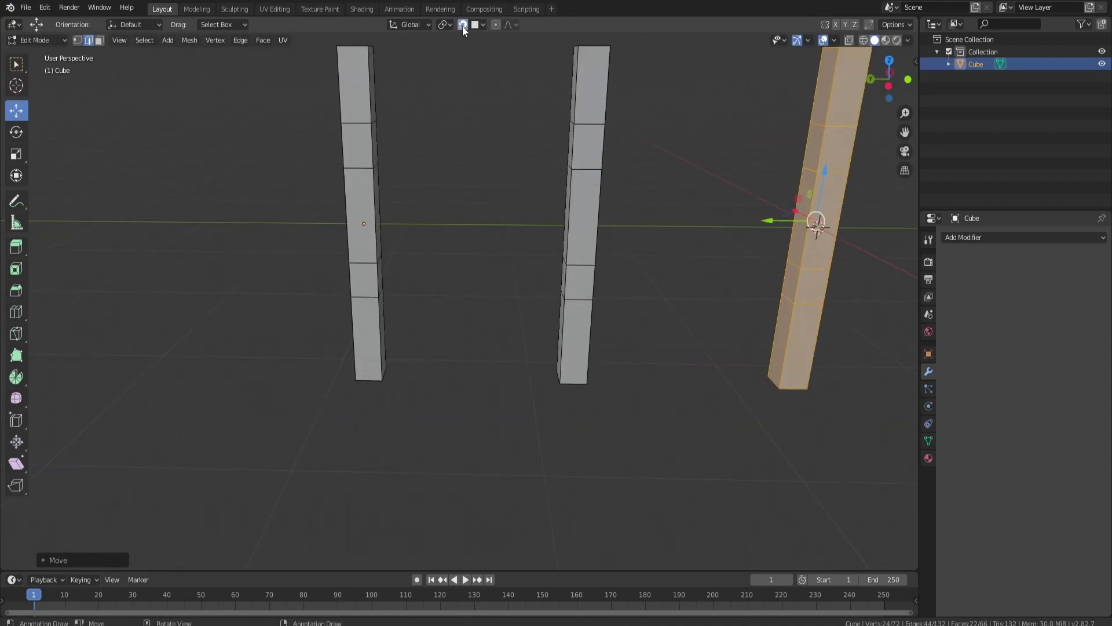
pyautogui.click(484, 24)
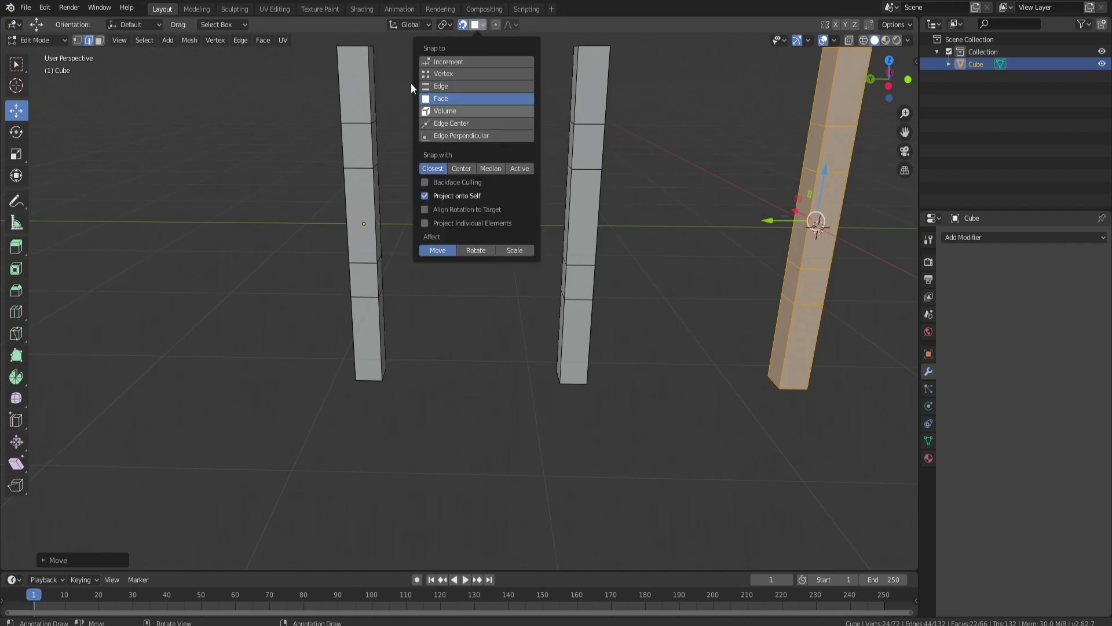
pyautogui.click(444, 25)
pyautogui.click(466, 26)
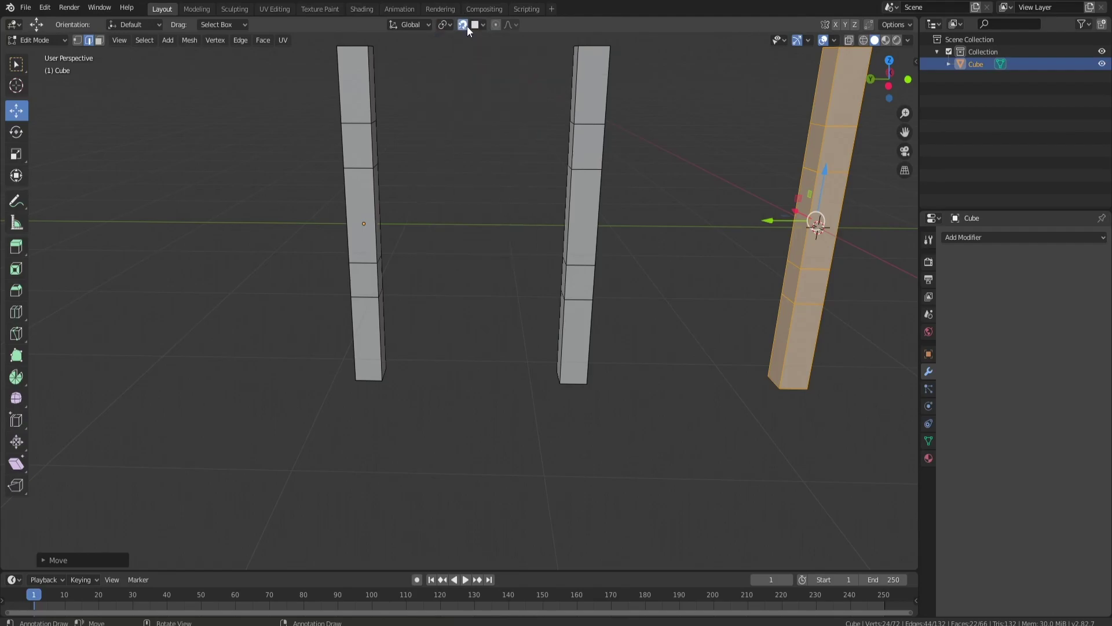
# - In face selection mode, extrude the first post's upper section face toward the neighbouring posts, snapping it to a face
pyautogui.click(98, 42)
pyautogui.moveTo(387, 127); pyautogui.dragTo(330, 135, button='middle')
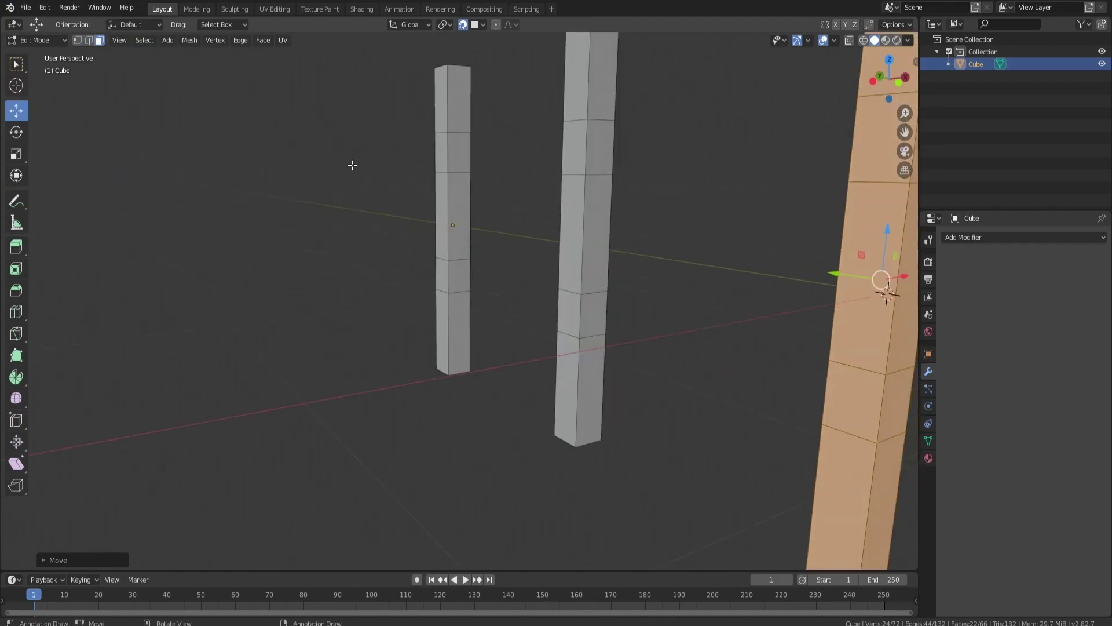
pyautogui.click(451, 154)
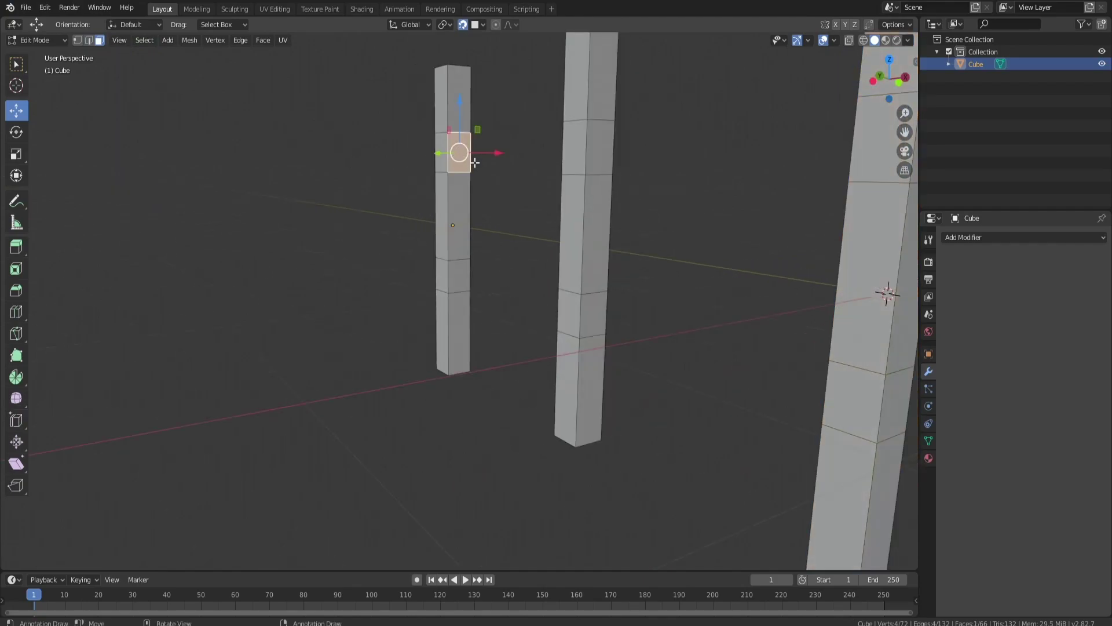
pyautogui.moveTo(494, 159); pyautogui.dragTo(637, 158, button='middle')
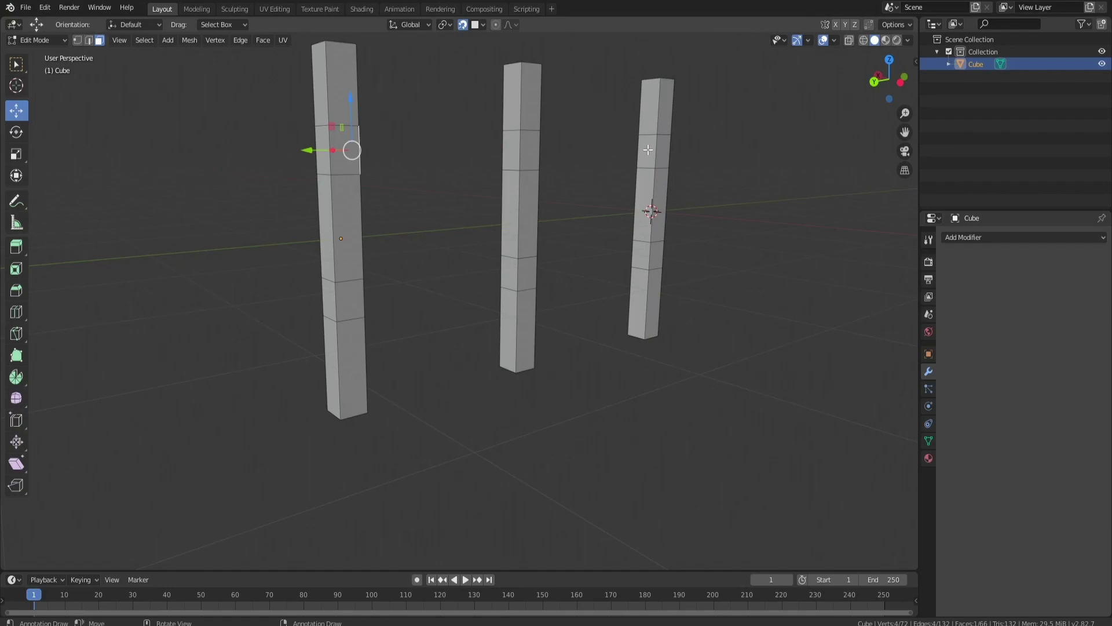
pyautogui.press('e')
pyautogui.click(647, 150)
pyautogui.click(642, 254)
pyautogui.moveTo(642, 253); pyautogui.dragTo(470, 134, button='middle')
# - Extrude the upper section faces onto the adjacent posts to complete the upper crossbars between all three posts
pyautogui.press('e')
pyautogui.click(517, 133)
pyautogui.click(620, 164)
pyautogui.moveTo(617, 165); pyautogui.dragTo(497, 132, button='middle')
pyautogui.press('e')
pyautogui.click(581, 117)
pyautogui.moveTo(581, 116); pyautogui.dragTo(523, 302, button='middle')
# - Extrude the middle post's lower section face onto the first post to form a lower crossbar
pyautogui.click(507, 368)
pyautogui.moveTo(507, 368); pyautogui.dragTo(544, 297, button='middle')
pyautogui.click(539, 292)
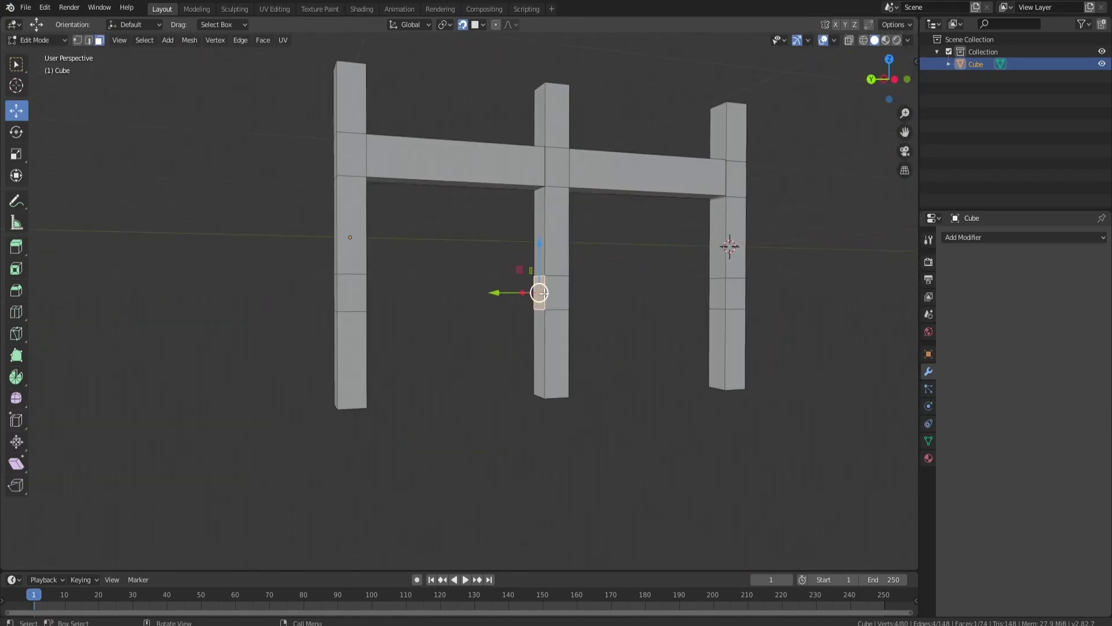
pyautogui.moveTo(596, 268); pyautogui.dragTo(457, 291, button='middle')
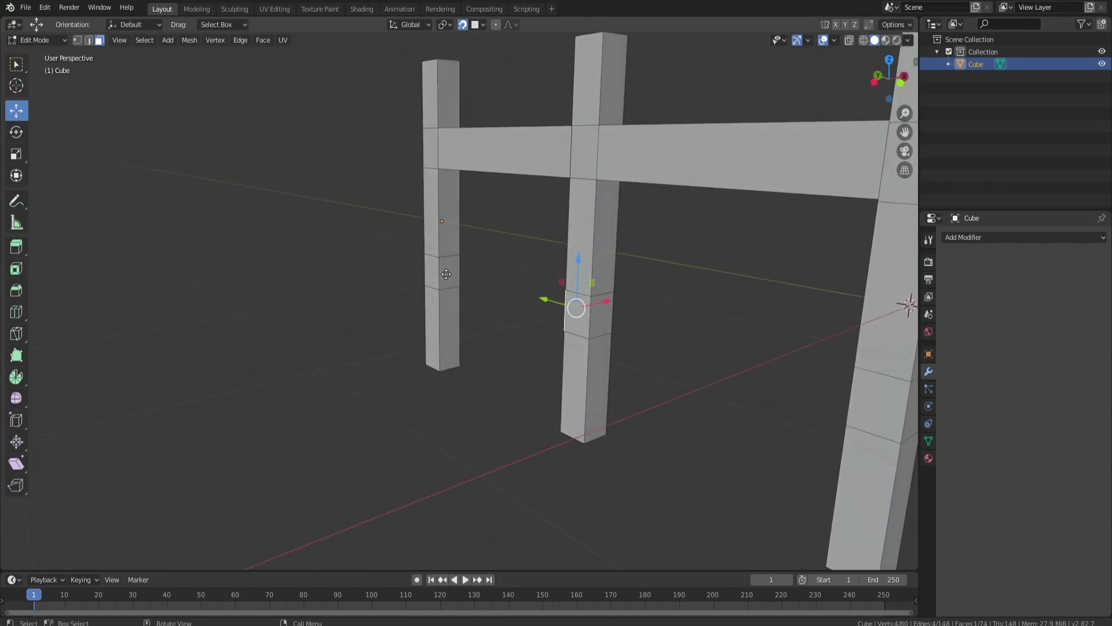
pyautogui.press('e')
pyautogui.click(446, 274)
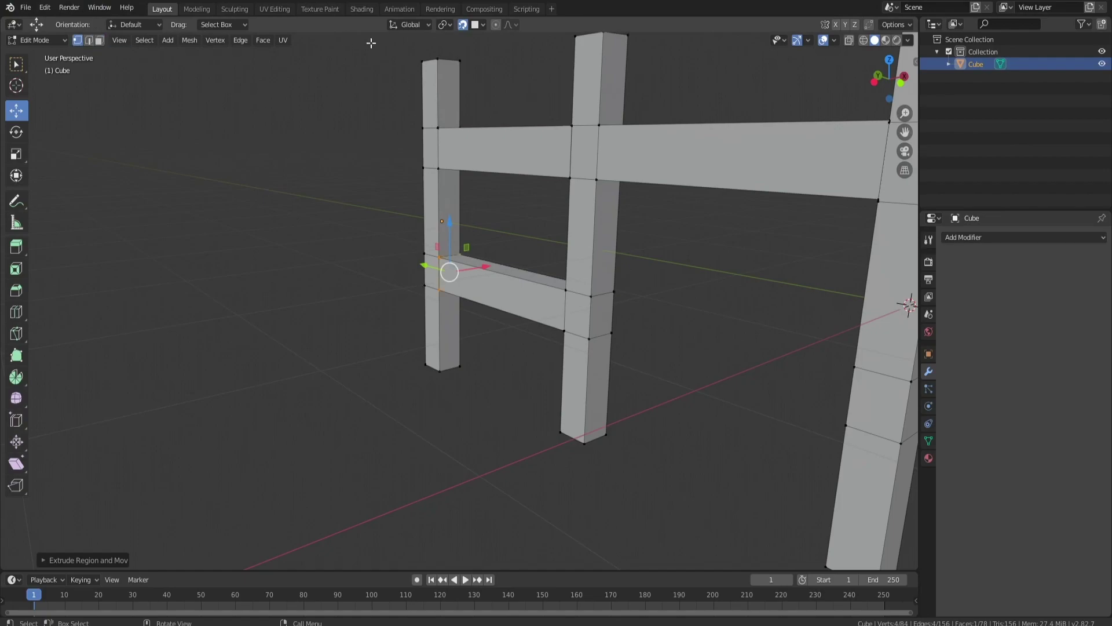
# - Set the snap target to Vertex and extrude a lower section vertex of the middle post onto the third post
pyautogui.click(483, 25)
pyautogui.click(452, 76)
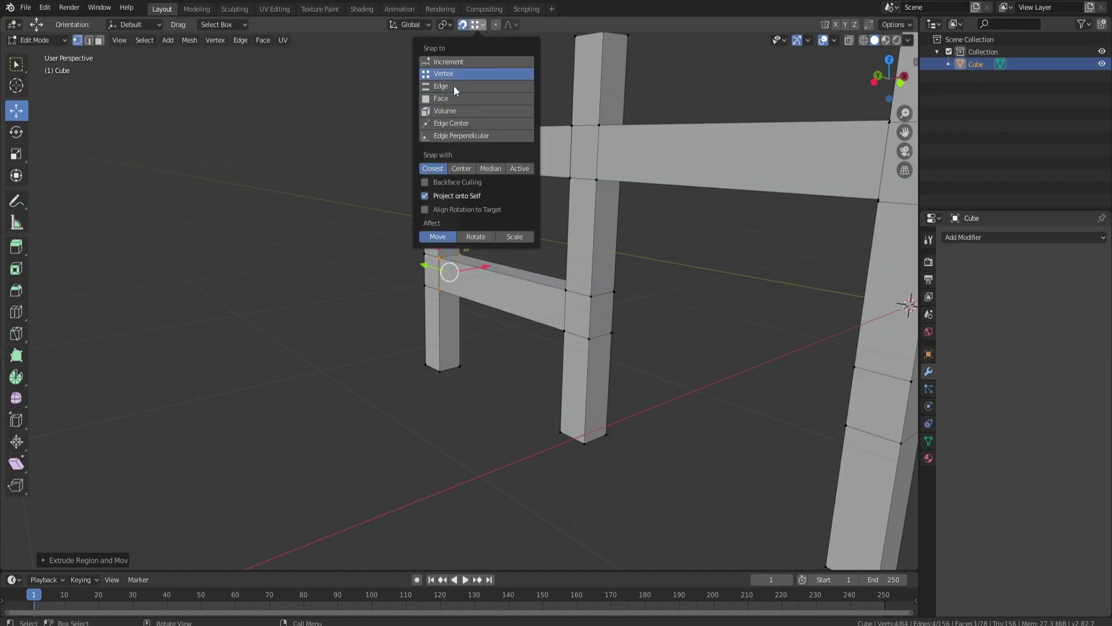
pyautogui.click(594, 298)
pyautogui.moveTo(651, 293); pyautogui.dragTo(542, 275, button='middle')
pyautogui.press('e')
pyautogui.click(691, 265)
# - Turn off snapping and delete all the post and crossbar geometry from the mesh
pyautogui.scroll(-3, 670, 279)
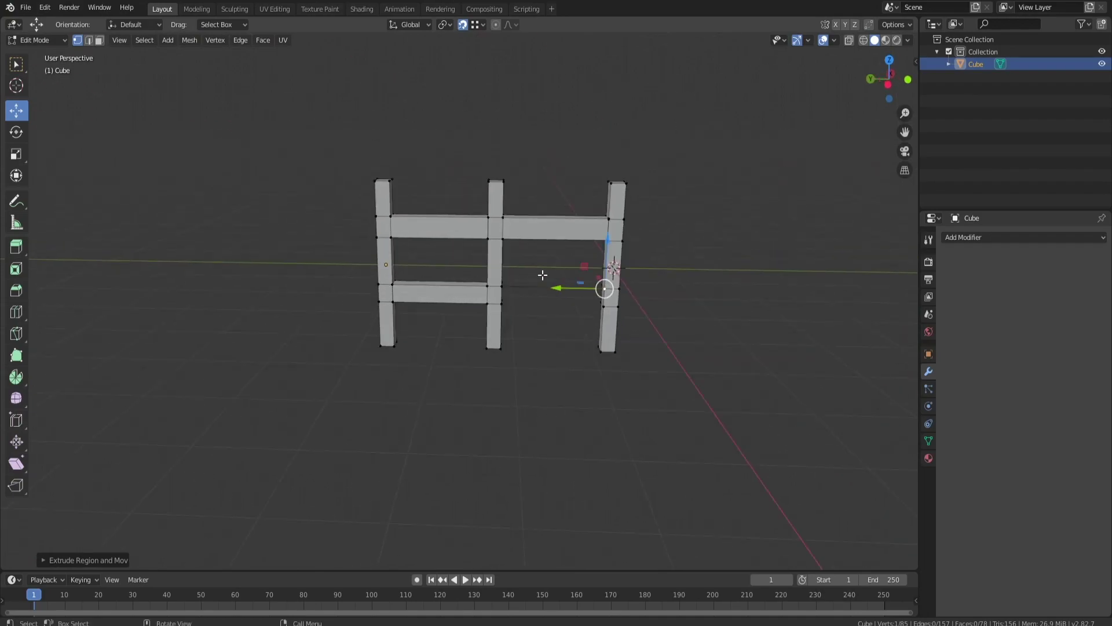
pyautogui.click(484, 25)
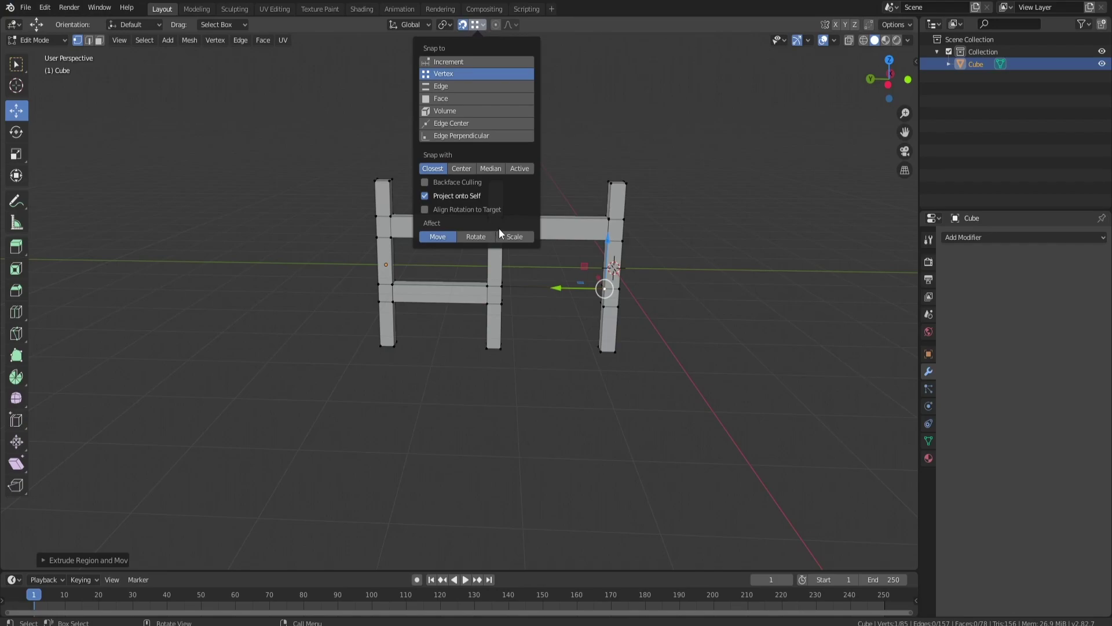
pyautogui.click(461, 25)
pyautogui.click(462, 25)
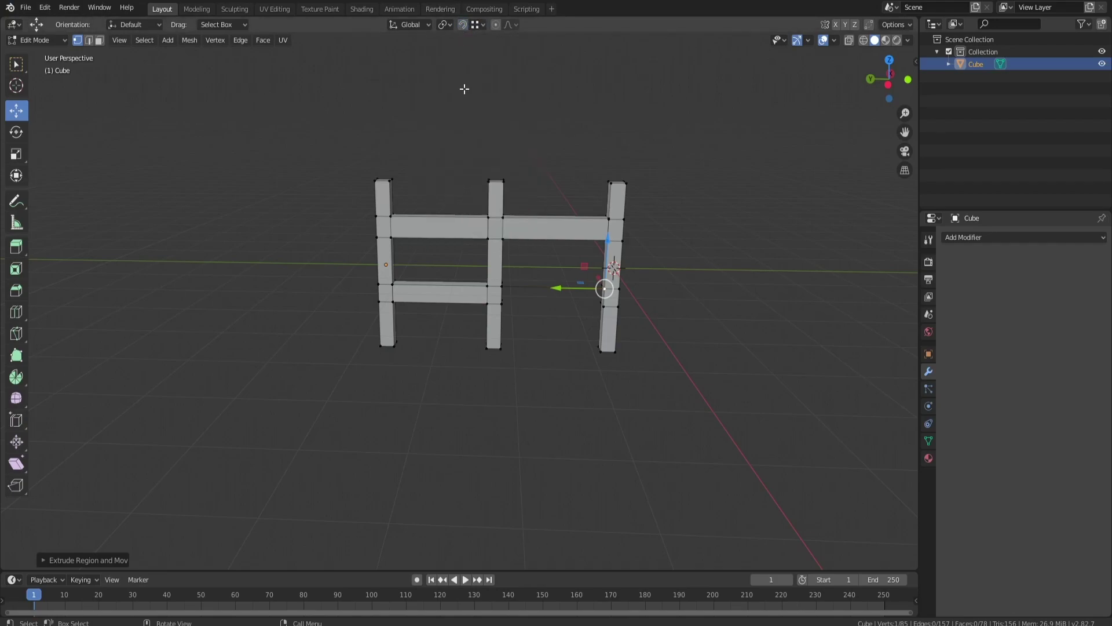
pyautogui.scroll(-1, 440, 122)
pyautogui.moveTo(517, 328); pyautogui.dragTo(454, 310, button='middle')
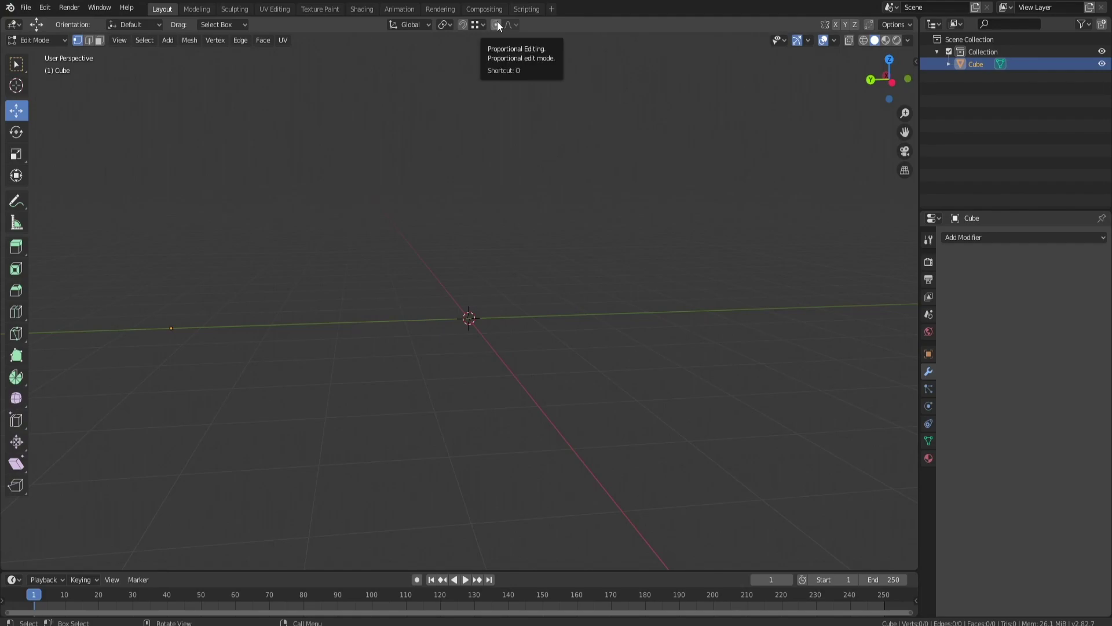
# - Add a UV sphere to the emptied mesh at the 3D cursor
pyautogui.hotkey('shift', 'a')
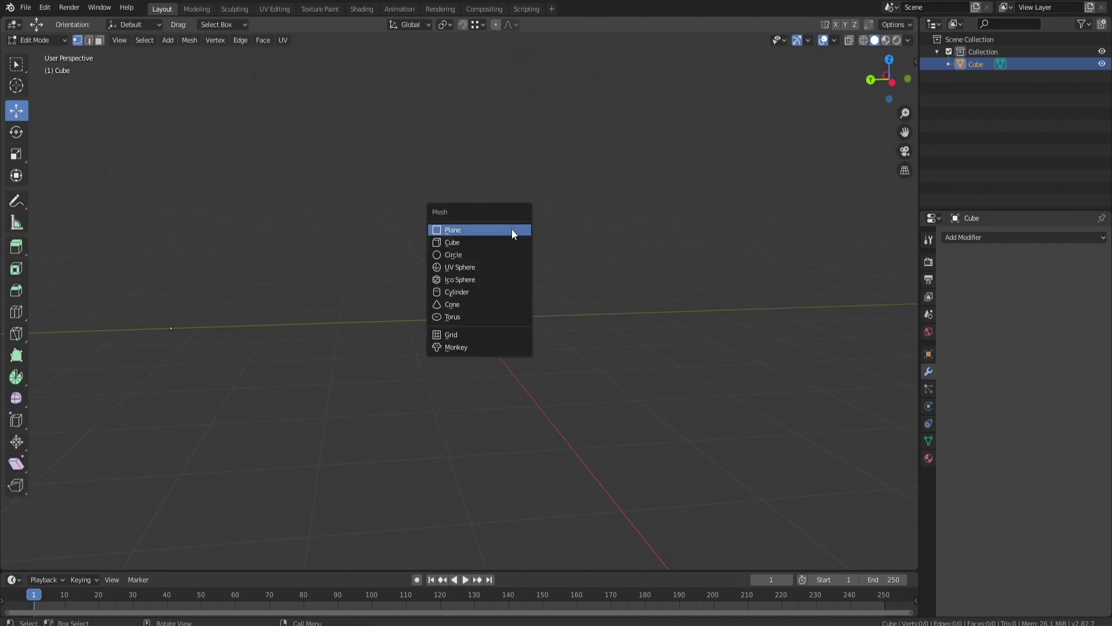
pyautogui.click(485, 268)
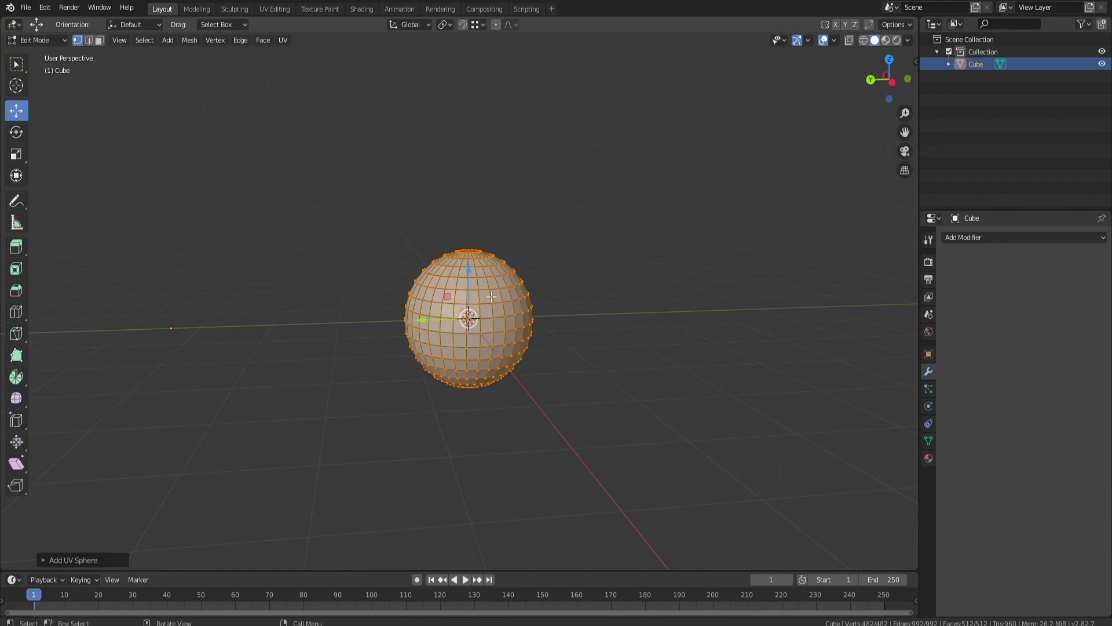
pyautogui.scroll(-1, 513, 286)
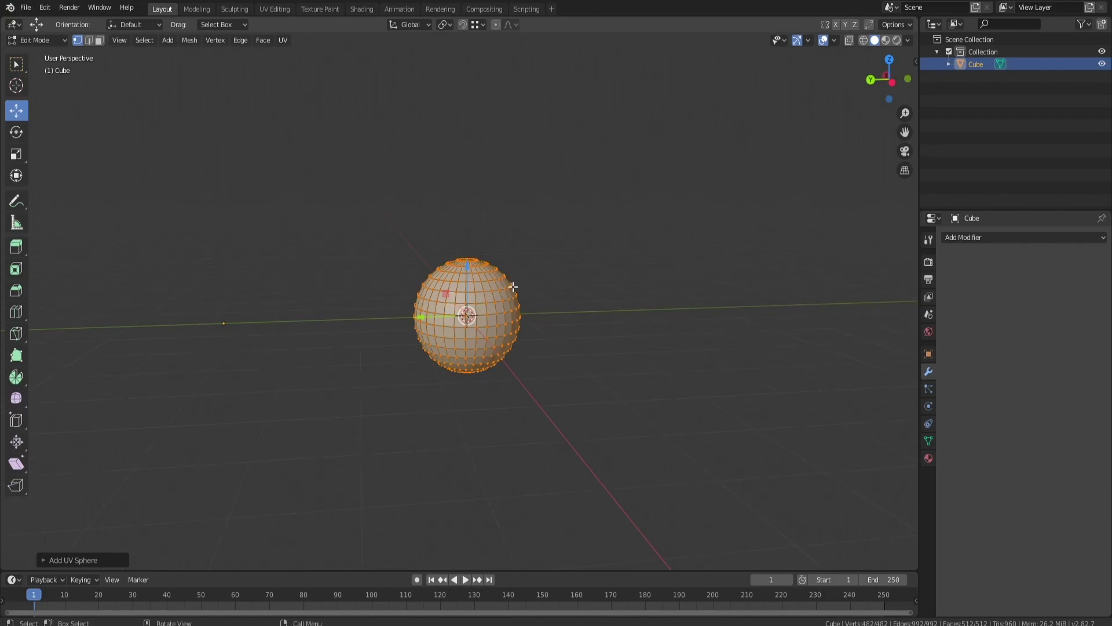
# - Replace the UV sphere with a cylinder and select the cylinder's top face in face mode
pyautogui.press('x')
pyautogui.click(478, 314)
pyautogui.hotkey('shift', 'a')
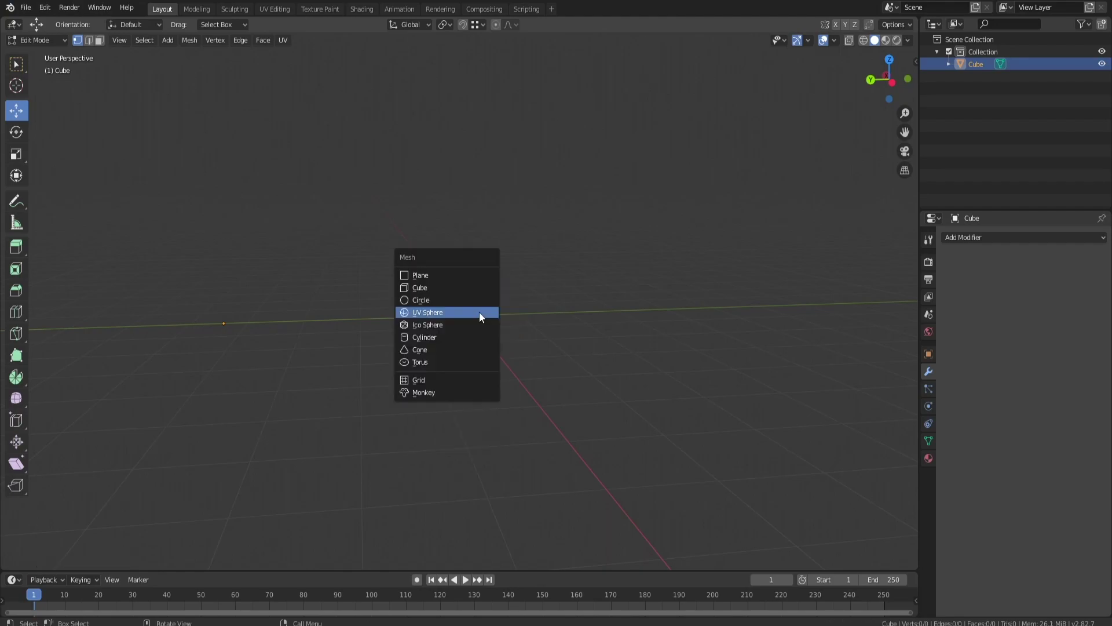
pyautogui.click(463, 339)
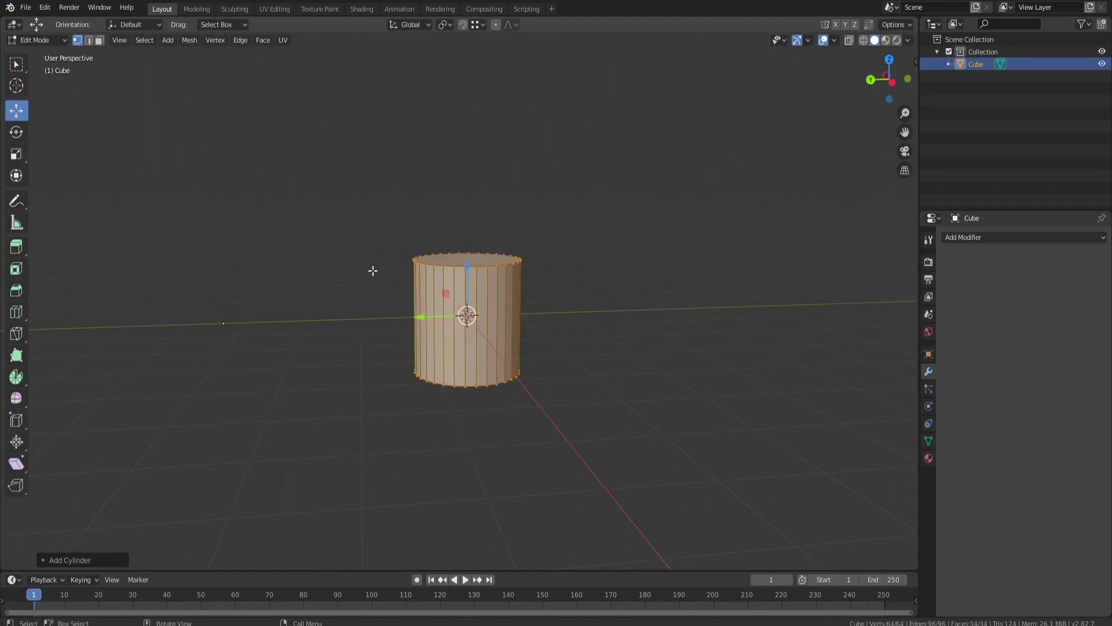
pyautogui.click(100, 40)
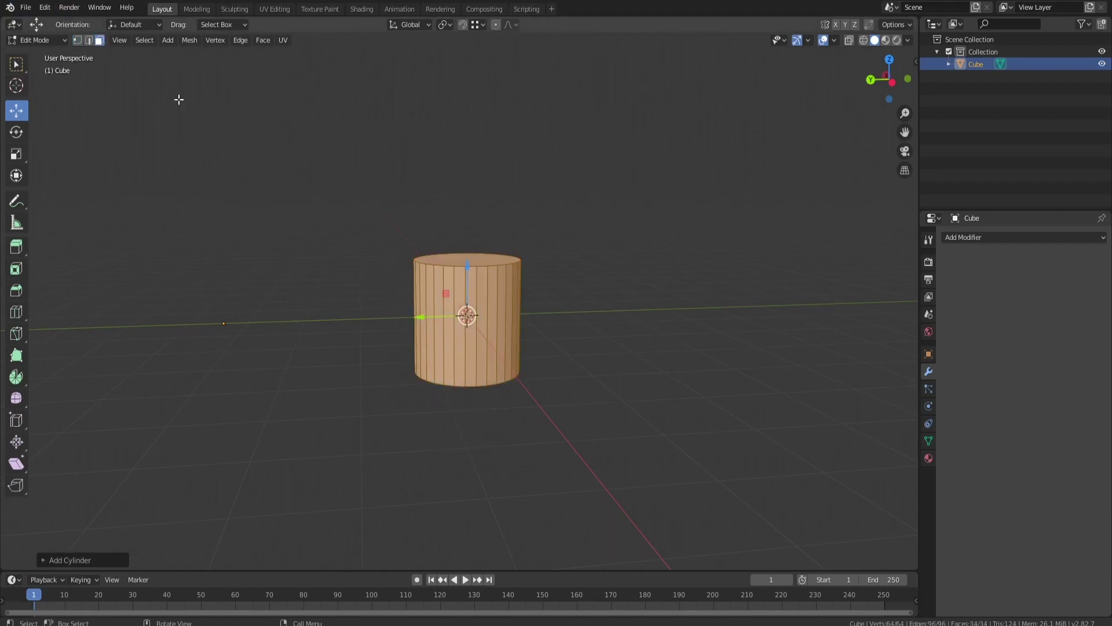
pyautogui.click(462, 262)
pyautogui.hotkey('ctrl', 'b')
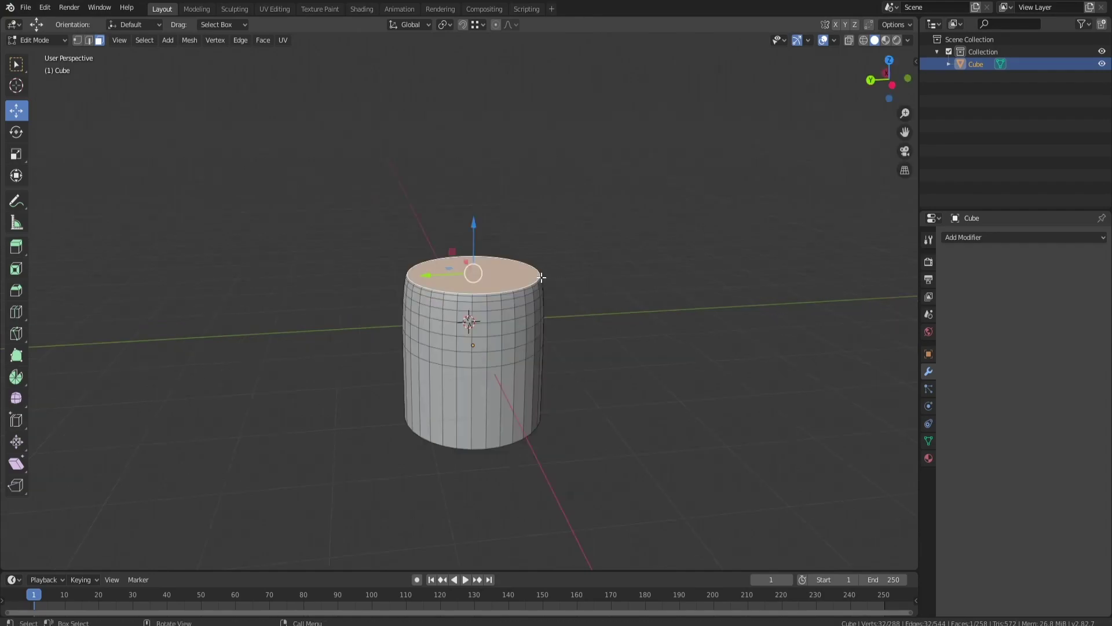
pyautogui.press('s')
pyautogui.press('Escape')
pyautogui.hotkey('ctrl', 'z')
pyautogui.hotkey('ctrl', 'z')
# - Scale down the cylinder's top face and bevel it with multiple segments into a rounded tip
pyautogui.press('s')
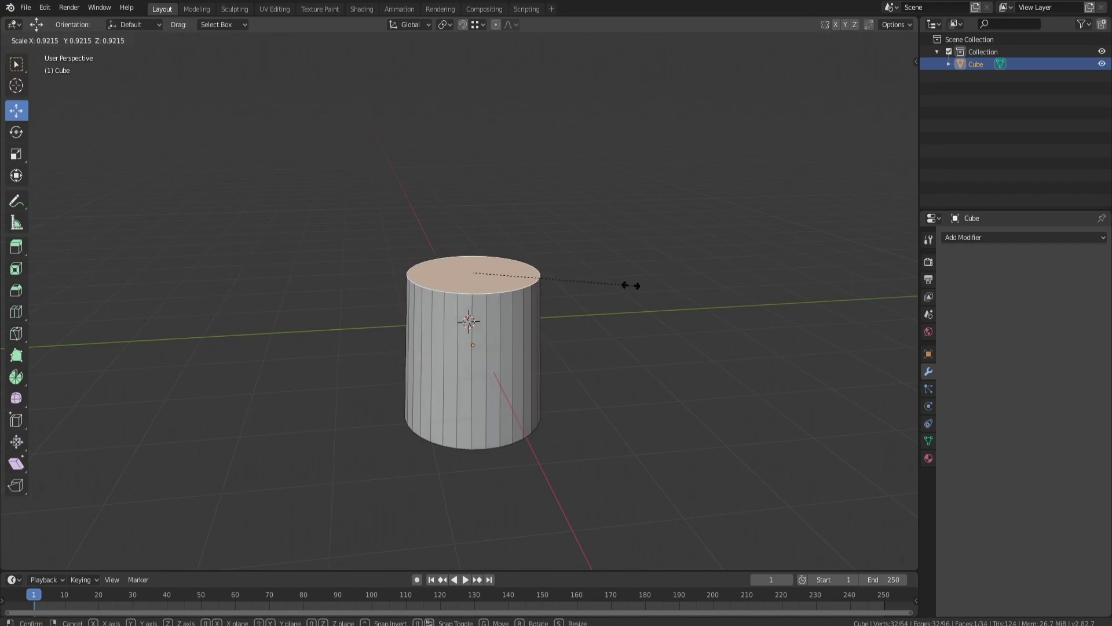
pyautogui.click(552, 279)
pyautogui.hotkey('ctrl', 'b')
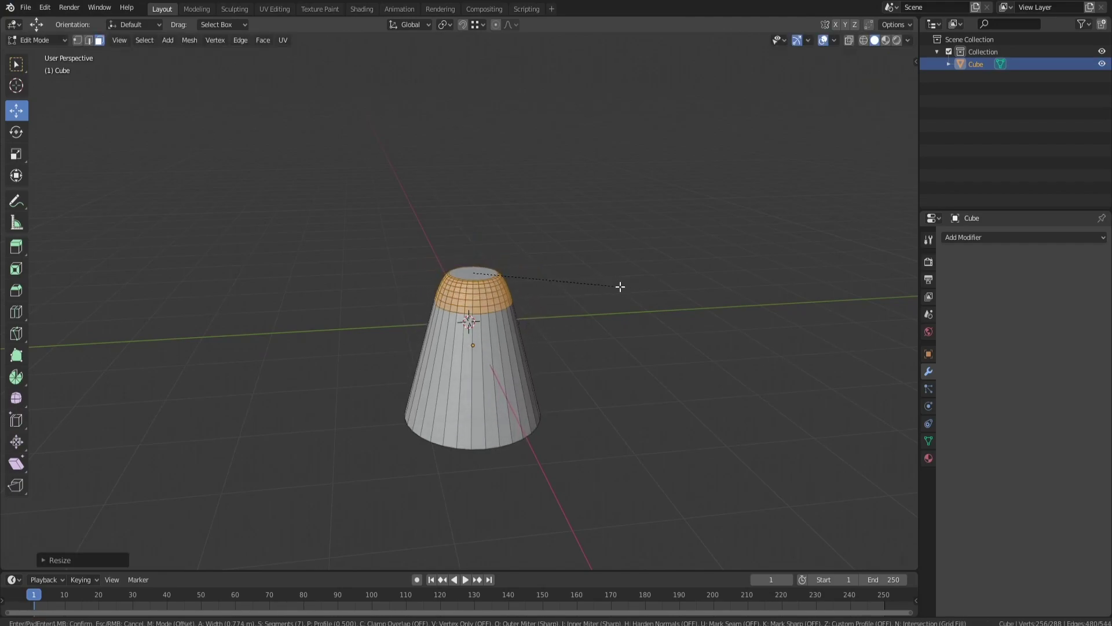
pyautogui.scroll(8, 658, 297)
pyautogui.click(658, 297)
# - Bevel the bottom face of the tapered cylinder to round off its lower rim
pyautogui.moveTo(658, 298); pyautogui.dragTo(498, 299, button='middle')
pyautogui.click(498, 299)
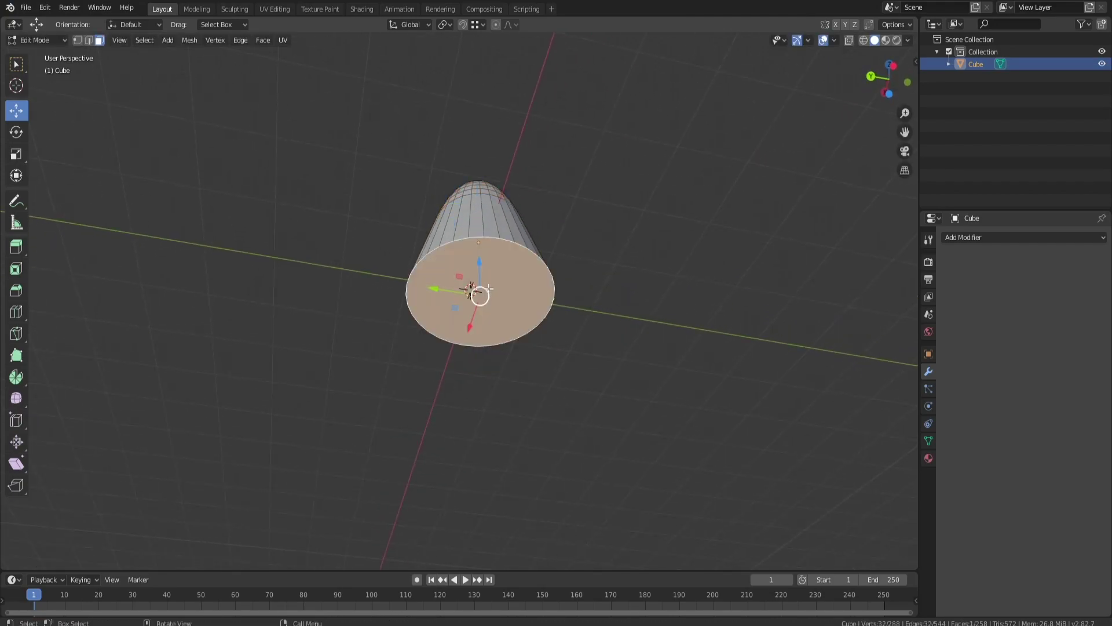
pyautogui.hotkey('ctrl', 'b')
pyautogui.click(635, 238)
# - Extrude the bottom face downward twice, scaling each new end smaller to form a tapered base
pyautogui.moveTo(635, 238); pyautogui.dragTo(579, 298, button='middle')
pyautogui.press('e')
pyautogui.click(580, 320)
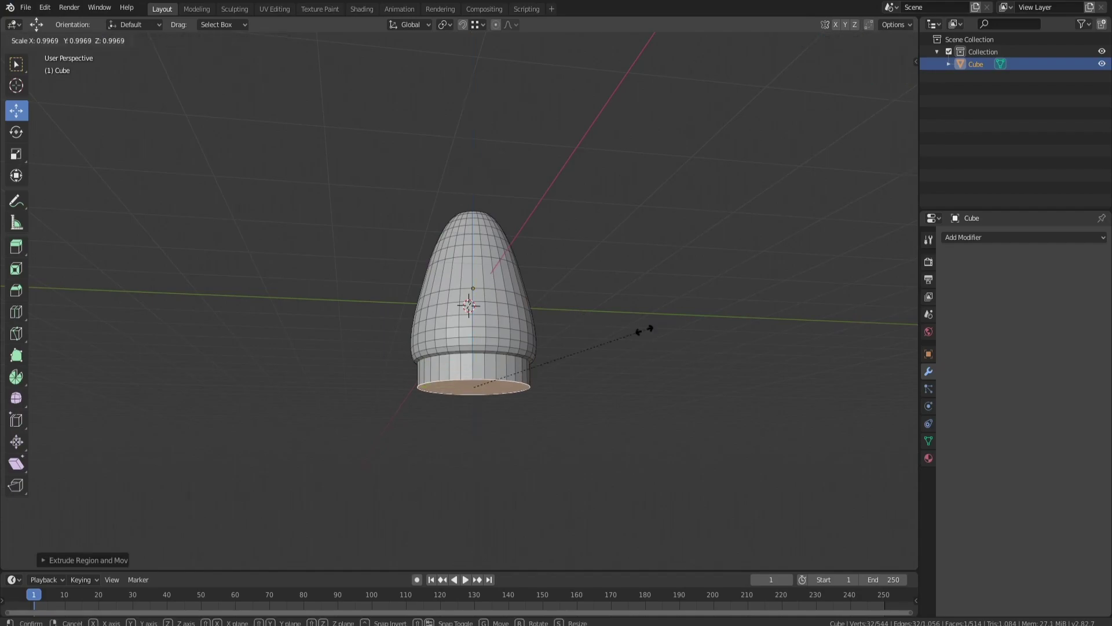
pyautogui.press('s')
pyautogui.click(584, 316)
pyautogui.press('e')
pyautogui.click(606, 373)
pyautogui.press('s')
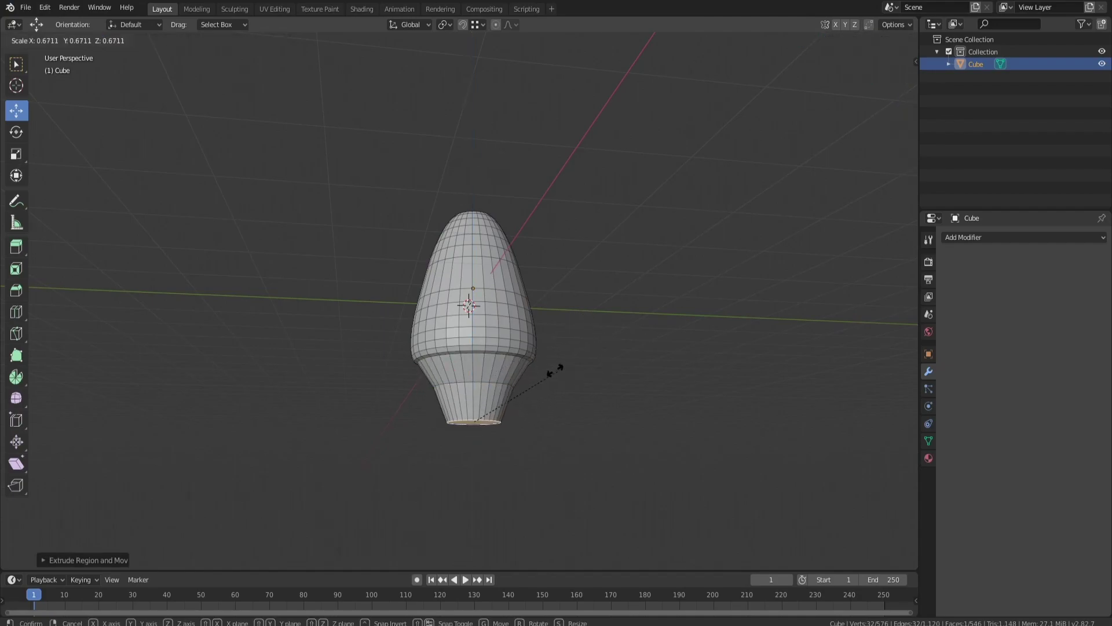
pyautogui.click(549, 365)
# - Delete all the geometry of the rounded shape and add a UV sphere to the mesh
pyautogui.moveTo(548, 365); pyautogui.dragTo(567, 339, button='middle')
pyautogui.press('a')
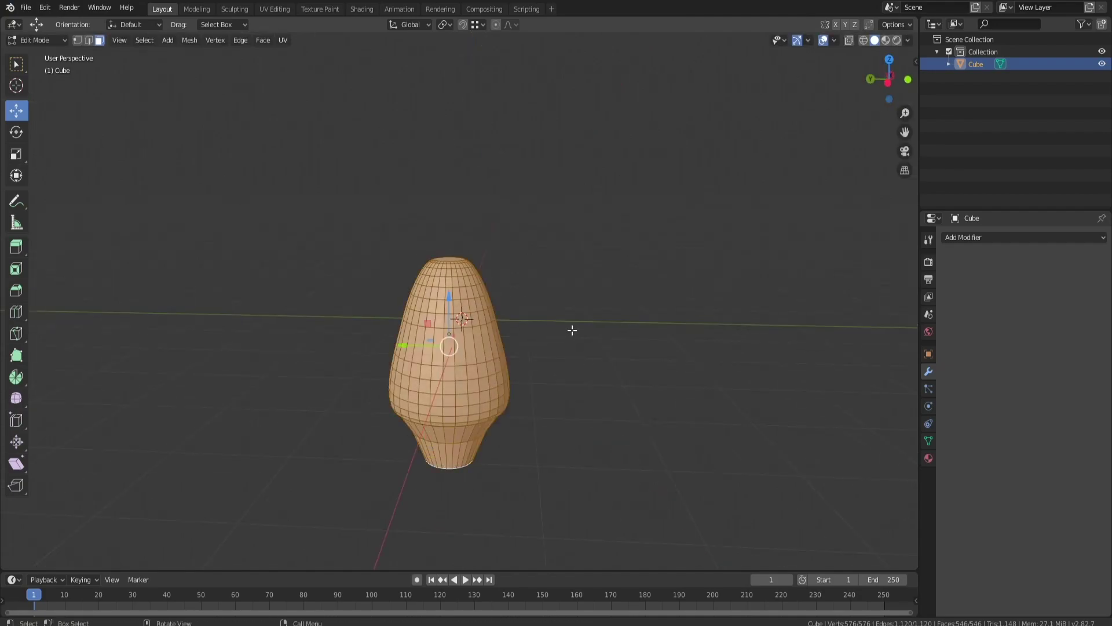
pyautogui.press('x')
pyautogui.click(571, 331)
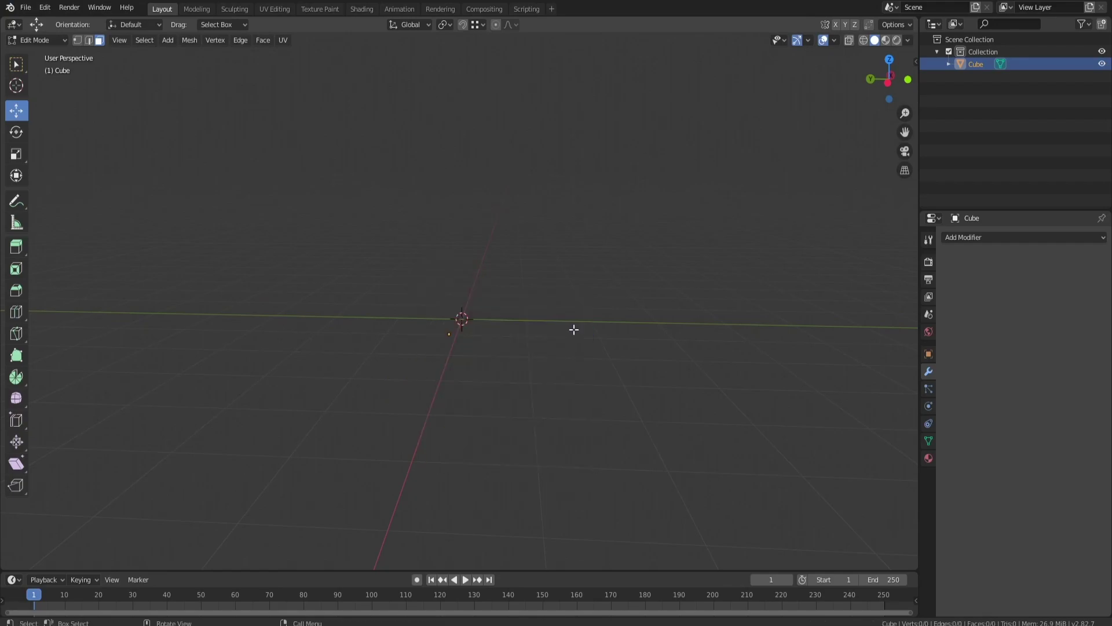
pyautogui.hotkey('shift', 'a')
pyautogui.click(542, 304)
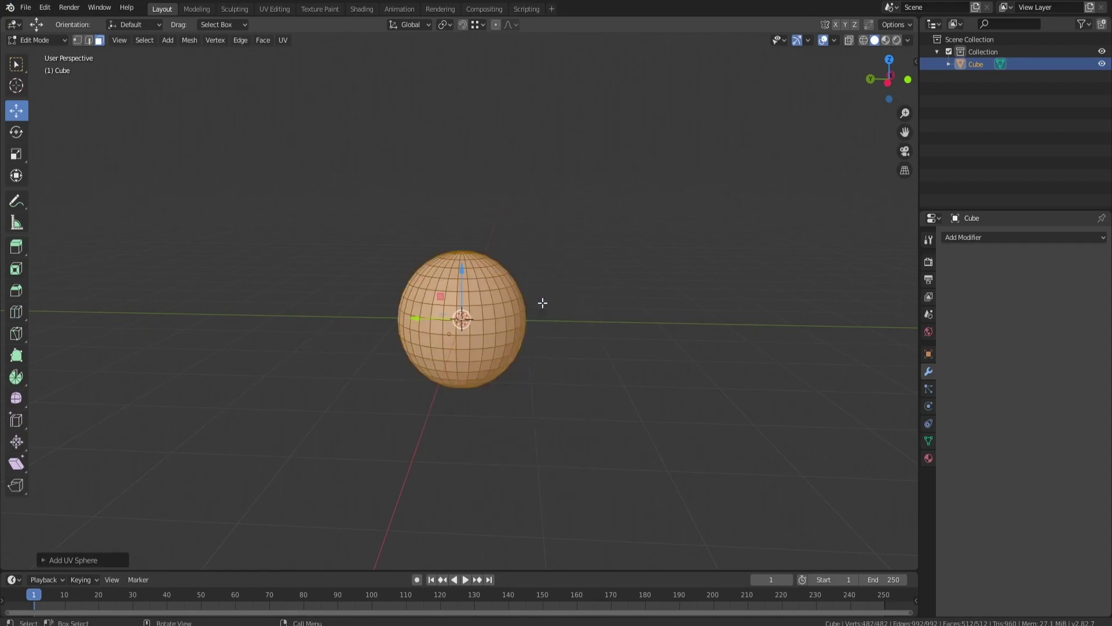
# - Select the sphere's top vertex in vertex mode and enable proportional editing
pyautogui.click(76, 40)
pyautogui.moveTo(452, 246); pyautogui.dragTo(457, 258, button='middle')
pyautogui.click(465, 265)
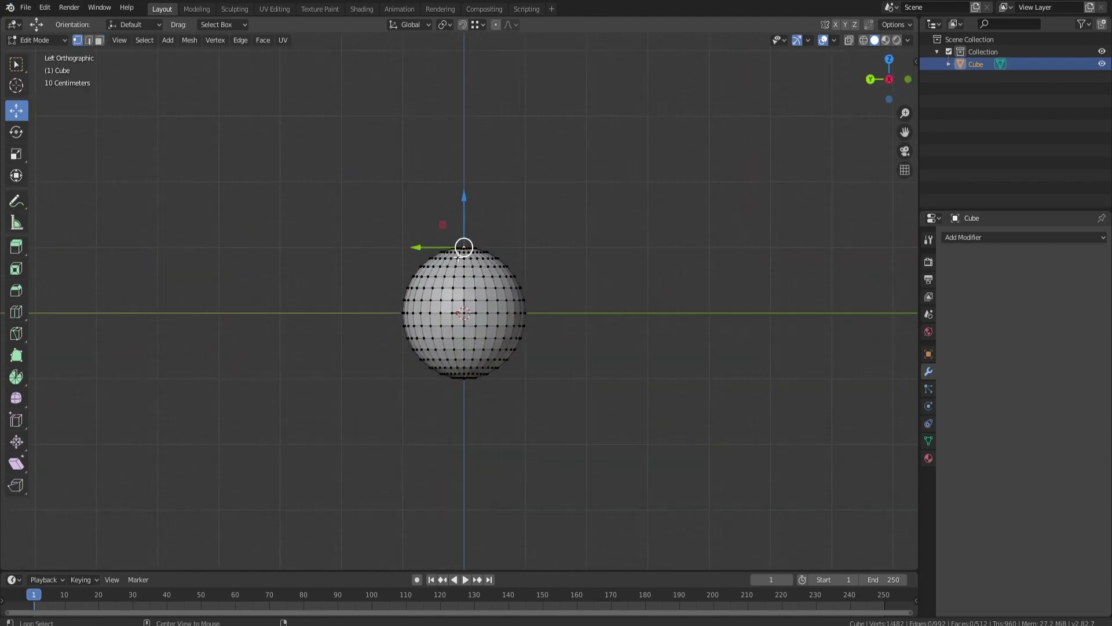
pyautogui.click(496, 25)
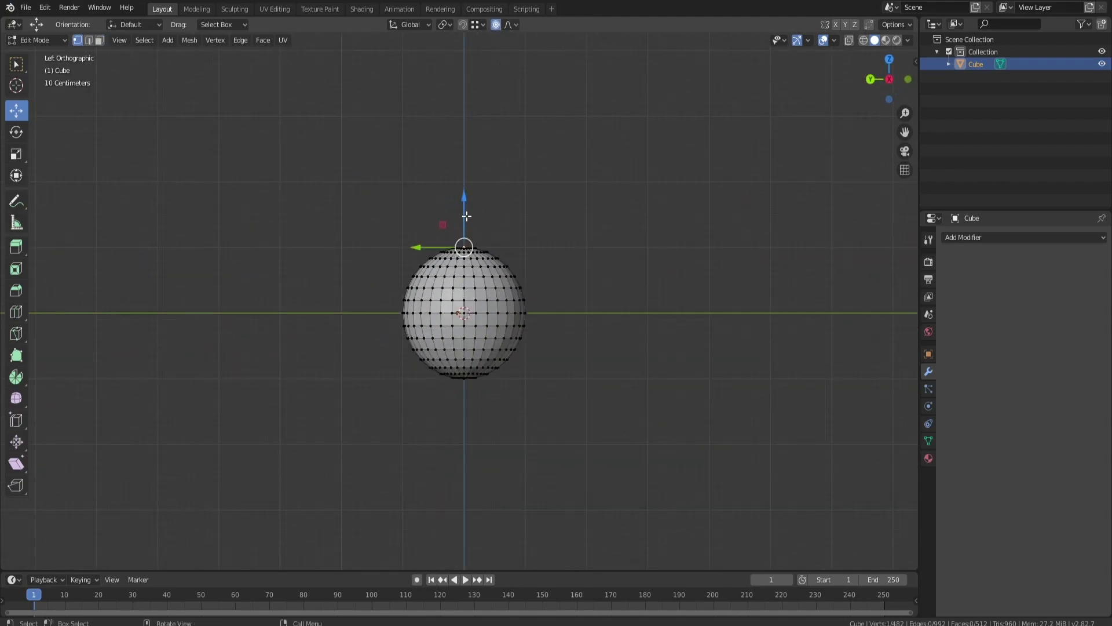
# - Try to pull the sphere's top vertex upward with proportional editing
pyautogui.press('g')
pyautogui.click(470, 180)
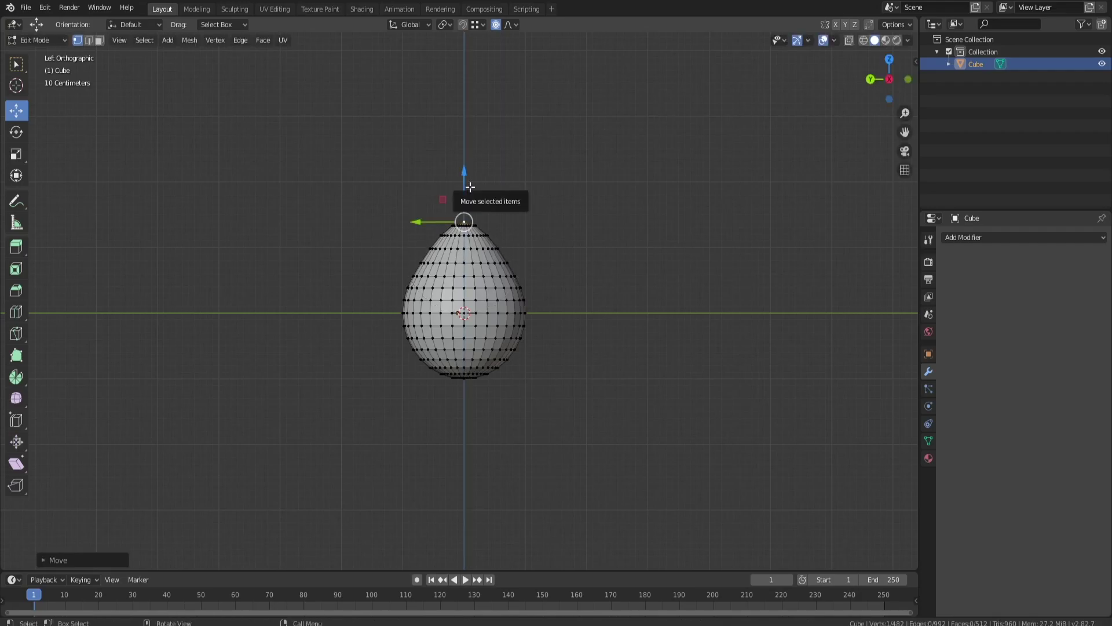
pyautogui.hotkey('ctrl', 'z')
# - Move the top vertex upward with a wide proportional influence to form an egg, and return to Object Mode
pyautogui.moveTo(469, 186); pyautogui.dragTo(465, 148)
pyautogui.scroll(-3, 469, 186)
pyautogui.scroll(1, 469, 186)
pyautogui.press('Tab')
pyautogui.moveTo(576, 223); pyautogui.dragTo(380, 226, button='middle')
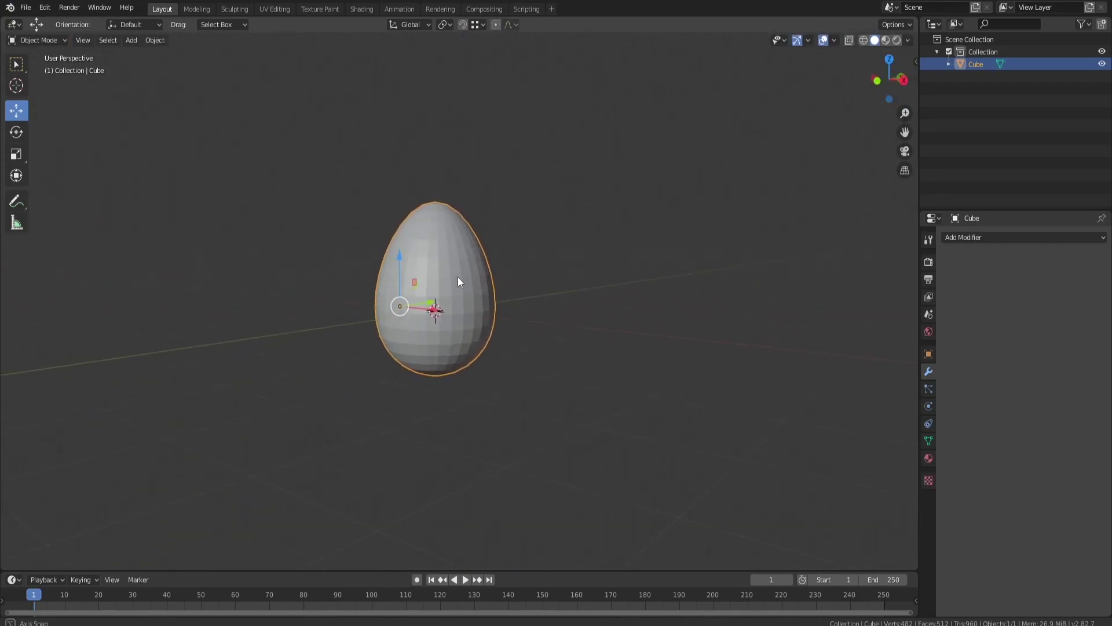
# - In Edit Mode, pull a vertex on the egg's side outward with a proportional size of about 0.68
pyautogui.press('Tab')
pyautogui.click(457, 302)
pyautogui.moveTo(457, 302); pyautogui.dragTo(559, 303, button='middle')
pyautogui.press('g')
pyautogui.scroll(4, 558, 306)
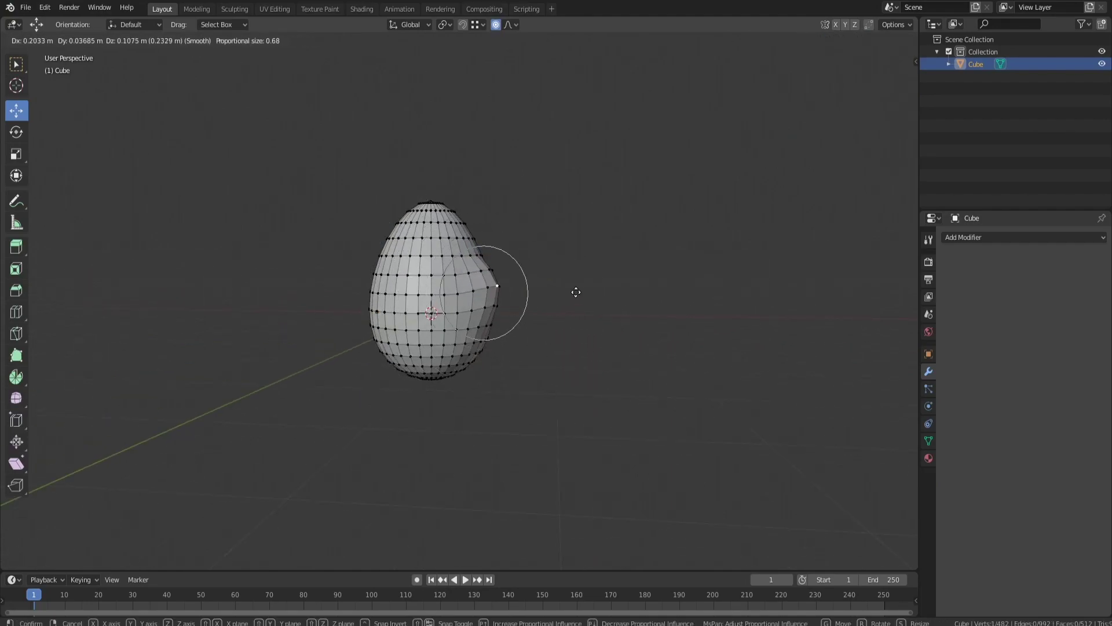
pyautogui.click(541, 297)
# - Move further vertices on another side of the egg with proportional editing to deform its surface
pyautogui.moveTo(419, 255); pyautogui.dragTo(367, 228)
pyautogui.moveTo(367, 229); pyautogui.dragTo(409, 340, button='middle')
pyautogui.press('g')
pyautogui.click(403, 335)
pyautogui.click(413, 340)
pyautogui.press('g')
pyautogui.click(376, 320)
pyautogui.moveTo(378, 323); pyautogui.dragTo(397, 236)
pyautogui.moveTo(397, 235); pyautogui.dragTo(365, 282, button='middle')
# - Delete the whole deformed egg from the mesh and add a cylinder in its place
pyautogui.press('a')
pyautogui.press('x')
pyautogui.click(441, 281)
pyautogui.moveTo(515, 288)
pyautogui.mouseDown(button='middle')
pyautogui.moveTo(556, 291)
pyautogui.moveTo(522, 291)
pyautogui.mouseUp(button='middle')
pyautogui.hotkey('shift', 'a')
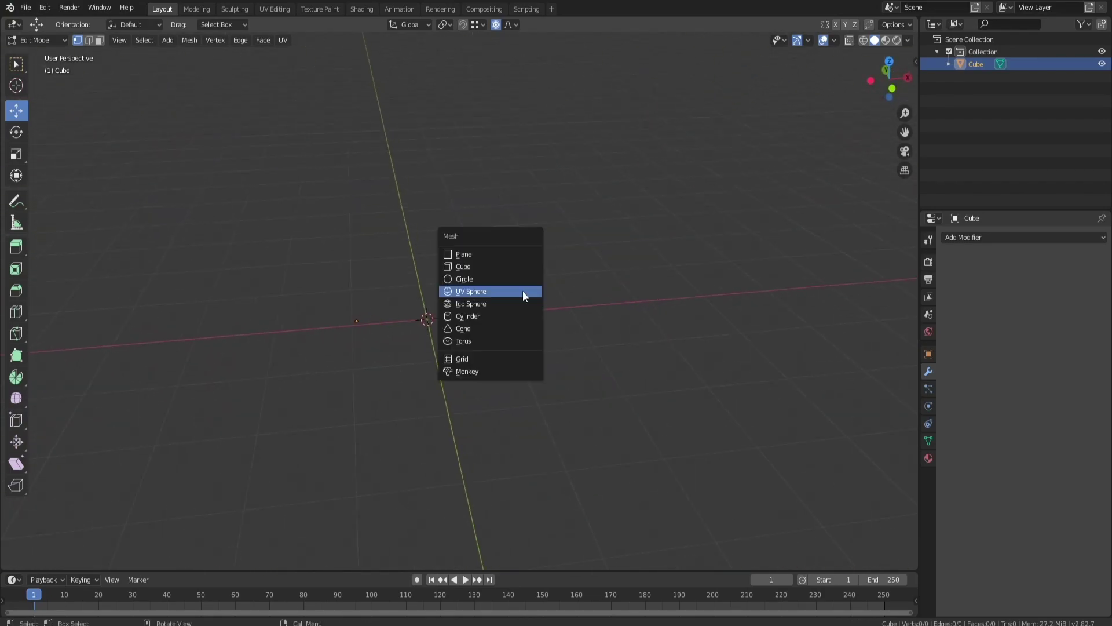
pyautogui.click(491, 315)
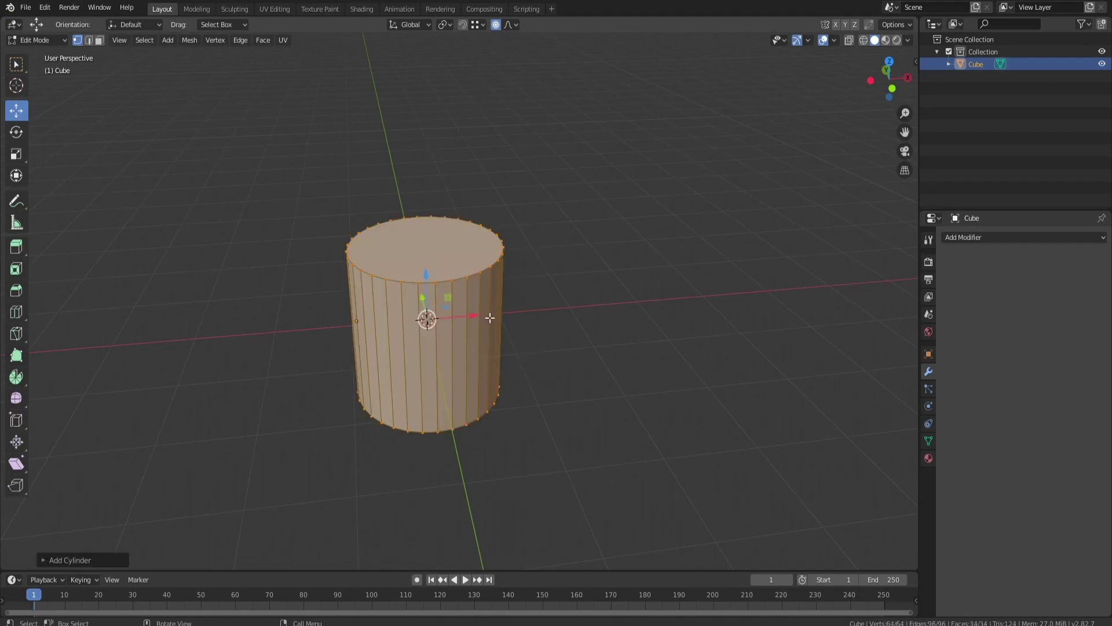
# - Set the new cylinder's vertex count to 8
pyautogui.click(51, 559)
pyautogui.click(160, 412)
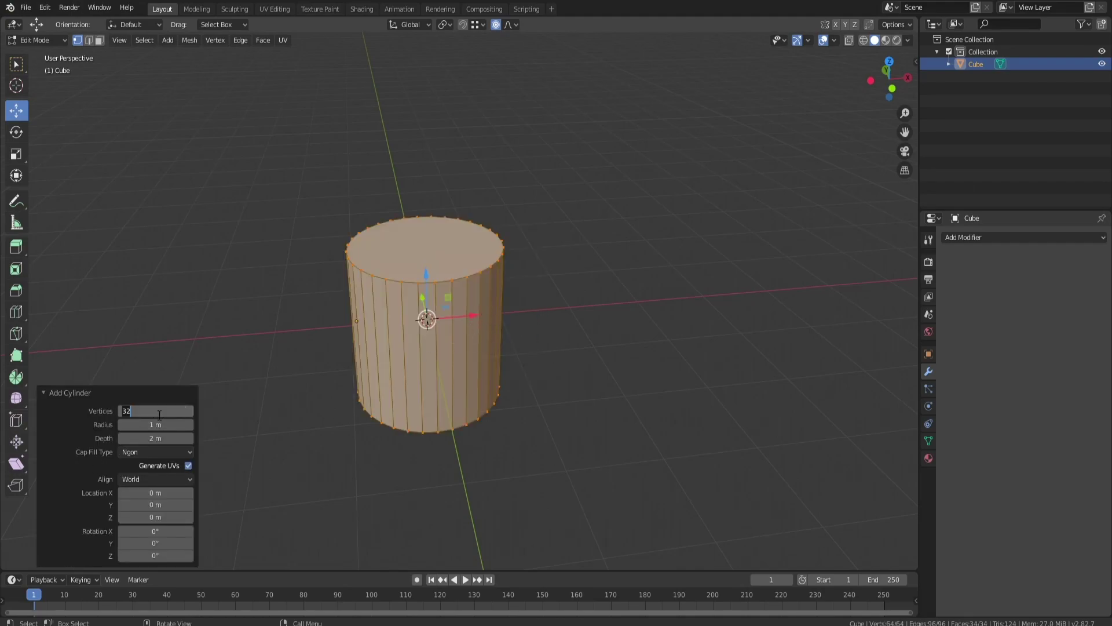
pyautogui.write('8')
pyautogui.press('Return')
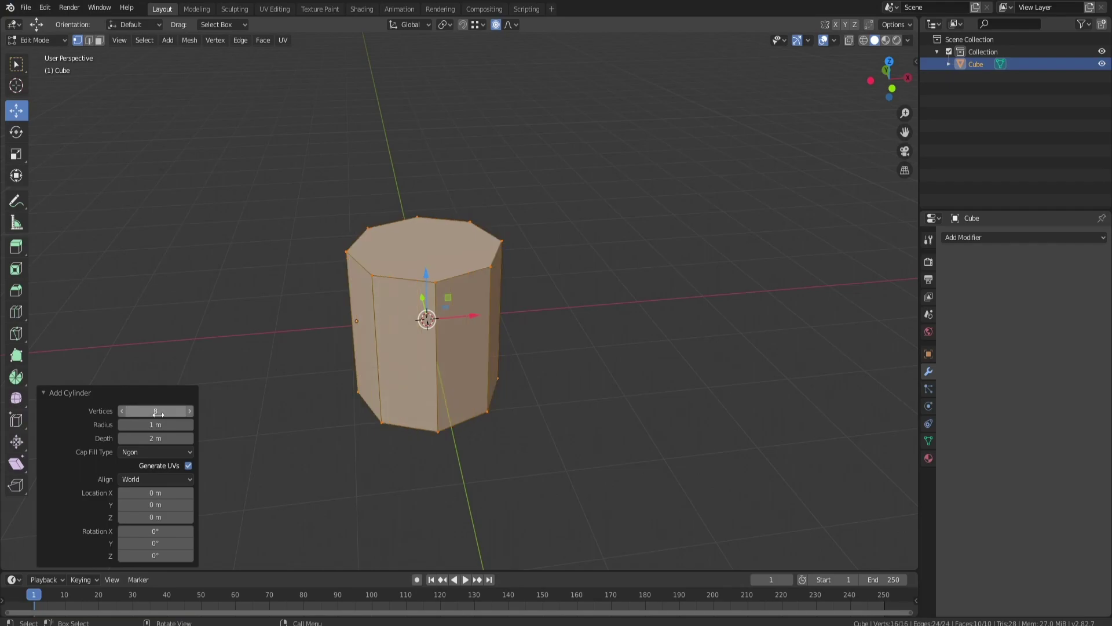
pyautogui.click(43, 393)
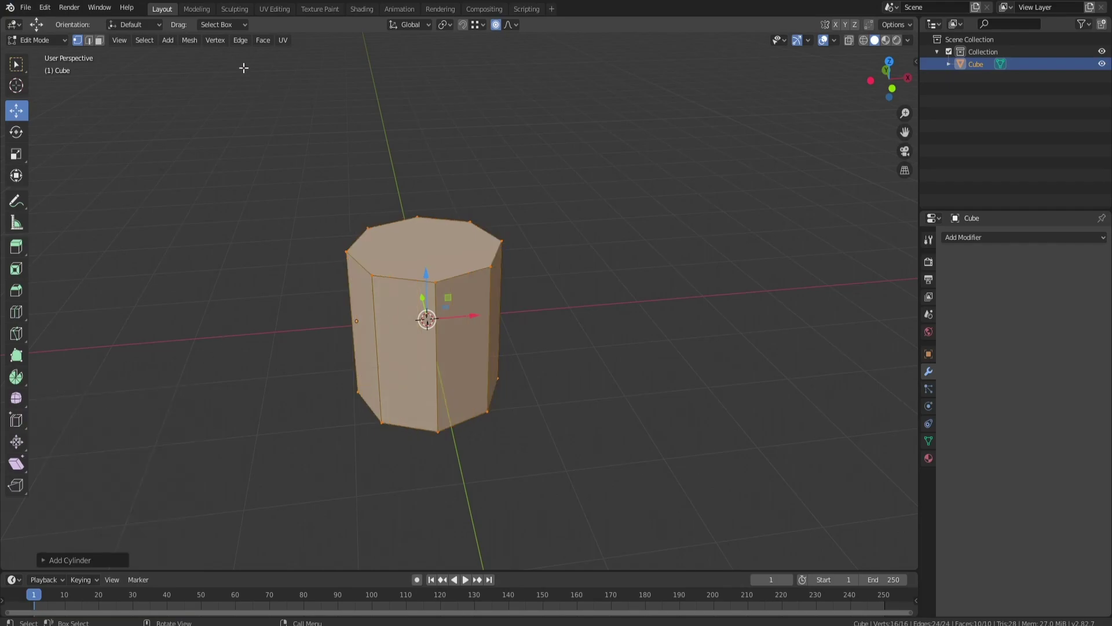
# - Deselect the cylinder's top and bottom faces and extrude its eight side faces outward with Extrude Individual Faces
pyautogui.click(98, 40)
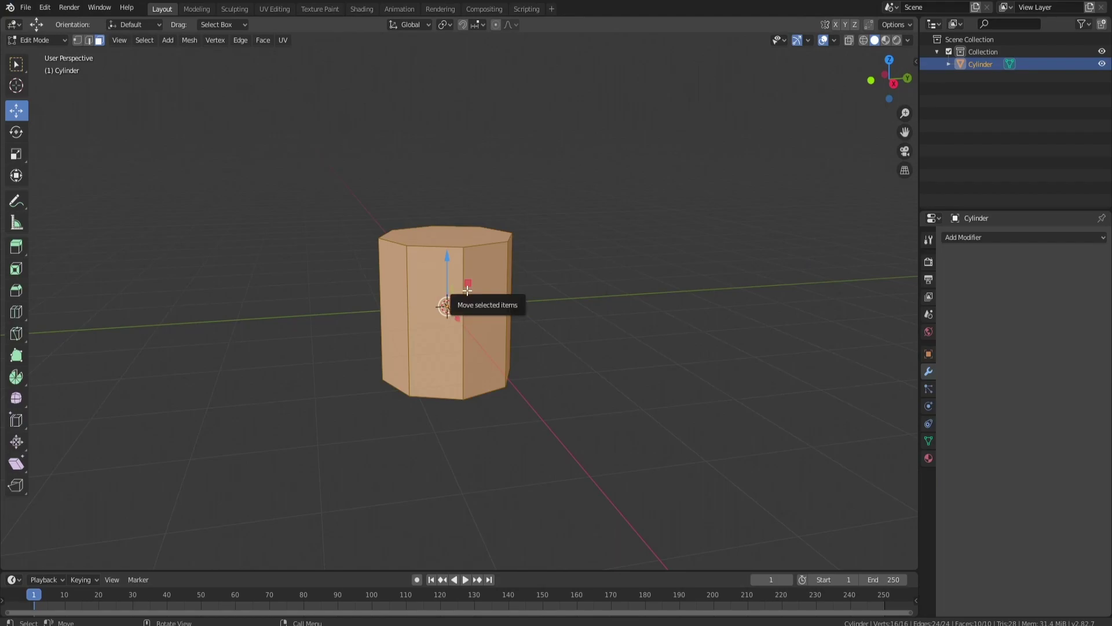
pyautogui.moveTo(469, 293); pyautogui.dragTo(521, 307, button='middle')
pyautogui.keyDown('shift'); pyautogui.click(463, 228); pyautogui.keyUp('shift')
pyautogui.keyDown('shift'); pyautogui.click(476, 374); pyautogui.keyUp('shift')
pyautogui.hotkey('alt', 'e')
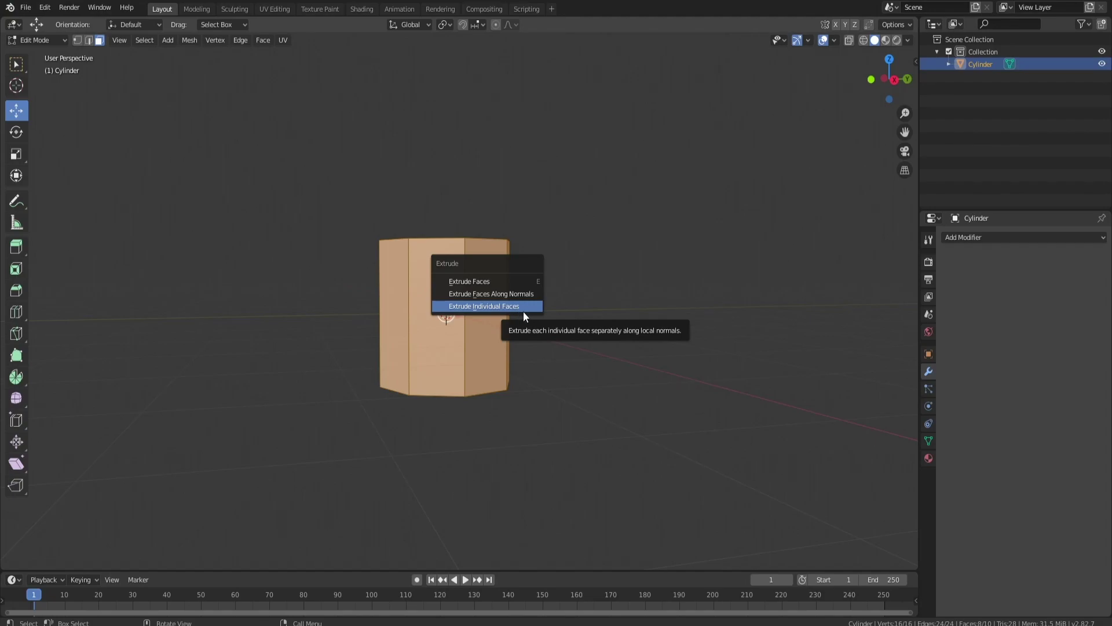
pyautogui.click(512, 307)
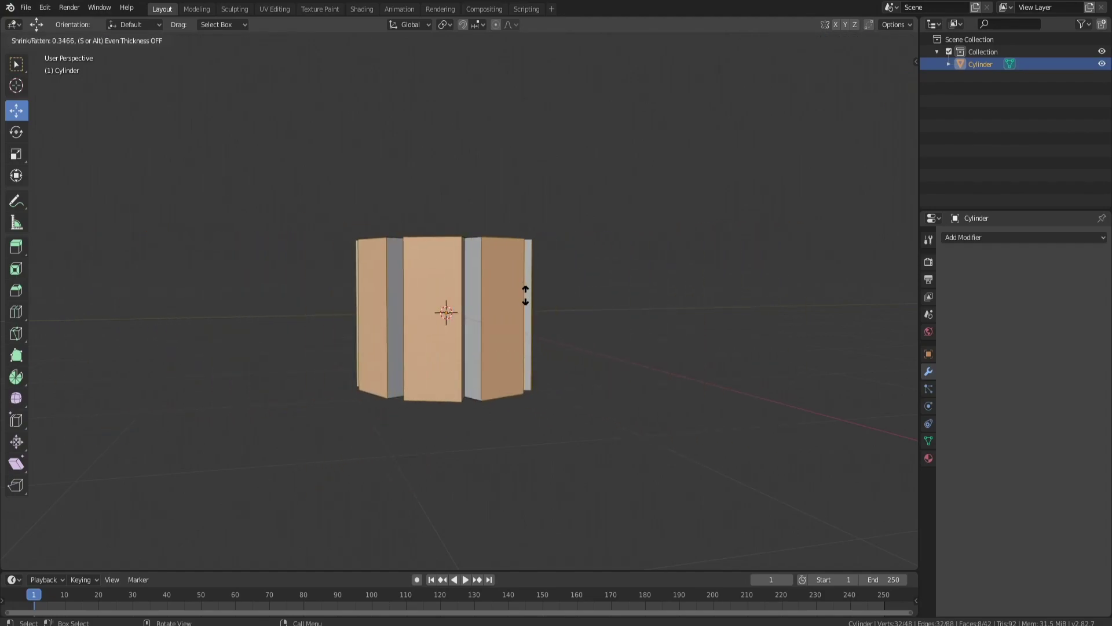
pyautogui.click(567, 272)
# - Add two horizontal loop cuts around the cylinder and scale them up into a barrel bulge
pyautogui.moveTo(568, 272); pyautogui.dragTo(518, 273, button='middle')
pyautogui.hotkey('ctrl', 'r')
pyautogui.scroll(1, 496, 299)
pyautogui.click(496, 299)
pyautogui.rightClick(495, 300)
pyautogui.press('s')
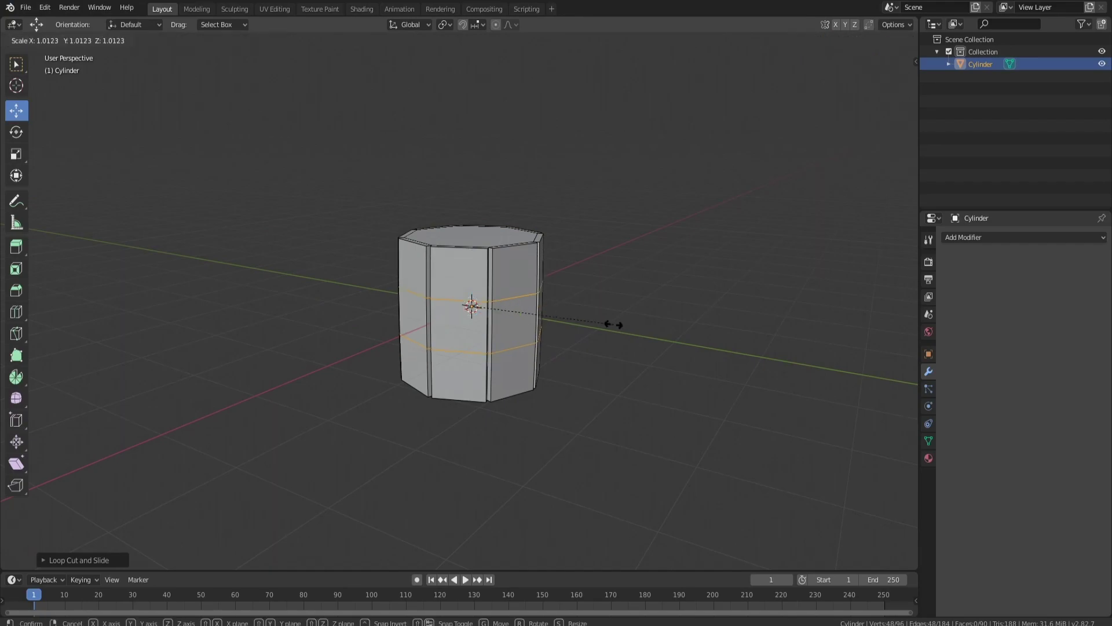
pyautogui.click(620, 323)
# - Inset the barrel's top face by about 0.04 m and extrude the inset face downward
pyautogui.moveTo(611, 301); pyautogui.dragTo(481, 229, button='middle')
pyautogui.click(481, 230)
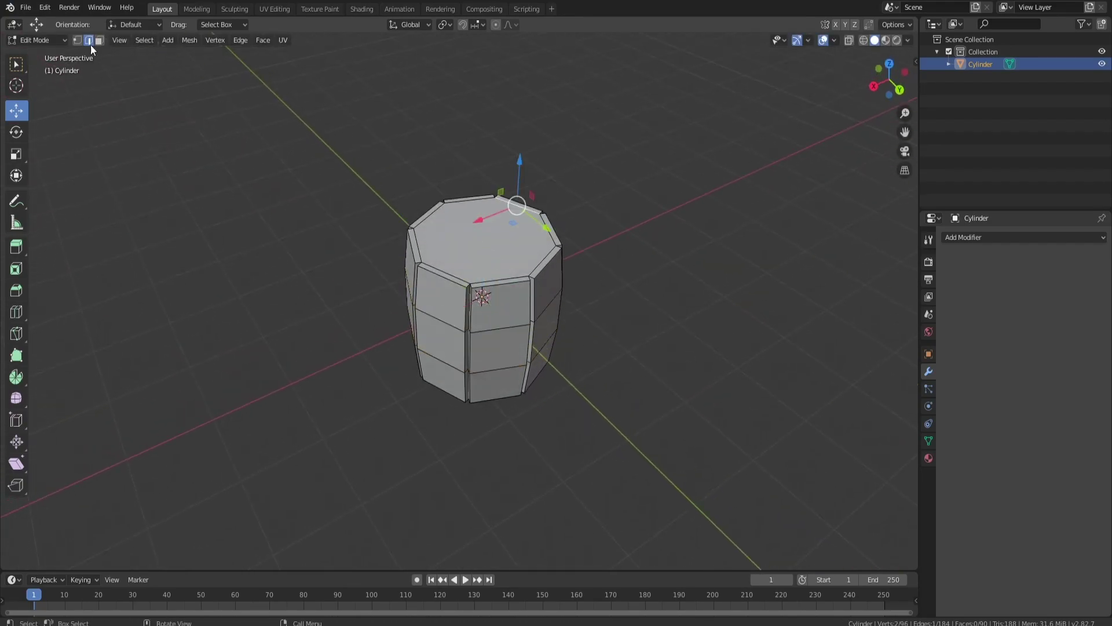
pyautogui.click(100, 40)
pyautogui.click(490, 253)
pyautogui.press('i')
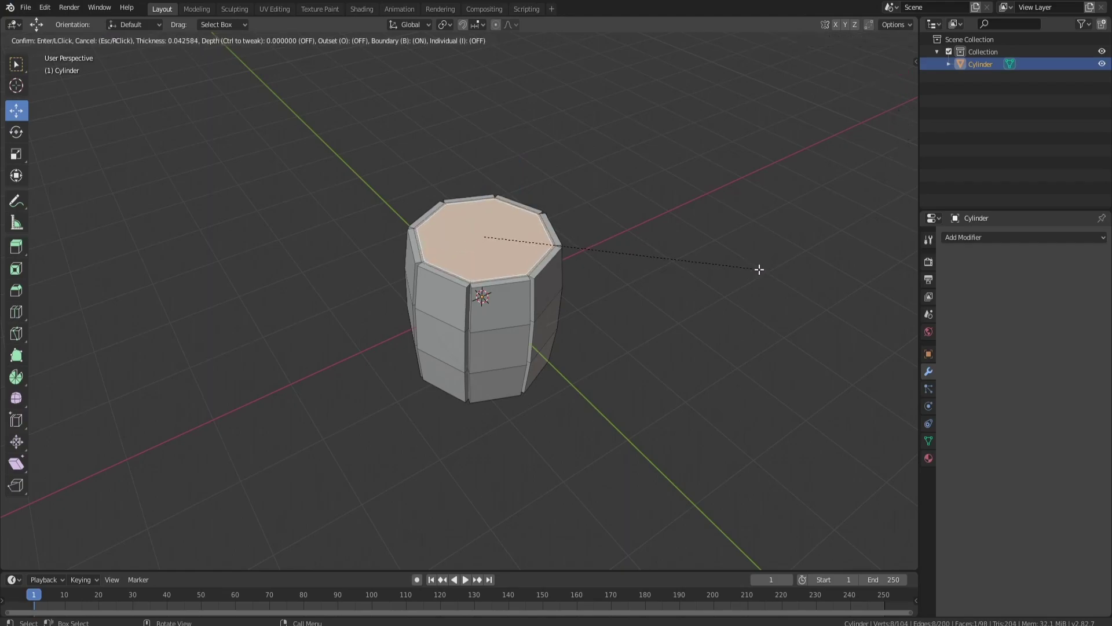
pyautogui.click(759, 270)
pyautogui.press('e')
pyautogui.click(725, 350)
# - Return to Object Mode and delete the barrel object
pyautogui.moveTo(723, 345)
pyautogui.mouseDown(button='middle')
pyautogui.moveTo(638, 258)
pyautogui.moveTo(511, 247)
pyautogui.moveTo(521, 274)
pyautogui.moveTo(430, 279)
pyautogui.mouseUp(button='middle')
pyautogui.press('Tab')
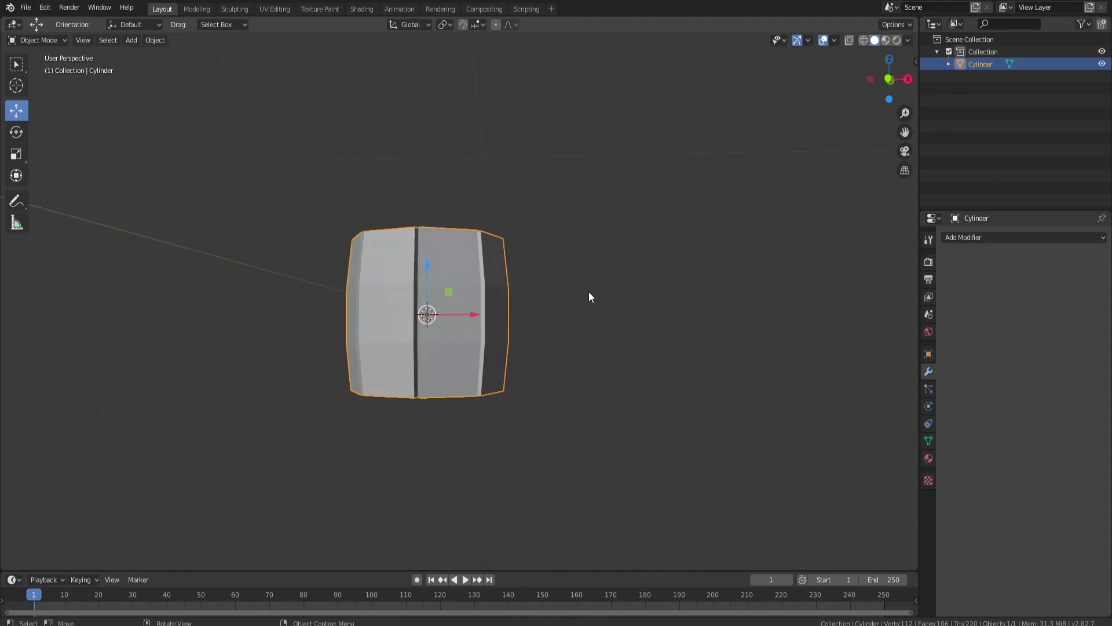
pyautogui.moveTo(585, 292); pyautogui.dragTo(468, 315, button='middle')
pyautogui.press('Delete')
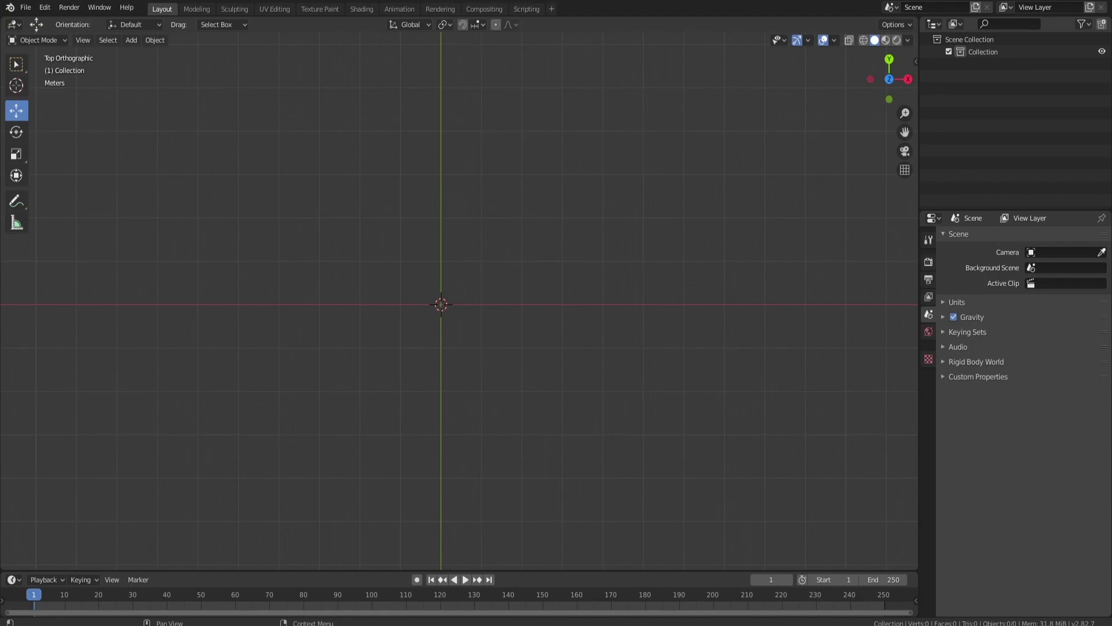
# - Add the tree picture to the empty scene as a reference image in top view
pyautogui.hotkey('shift', 'a')
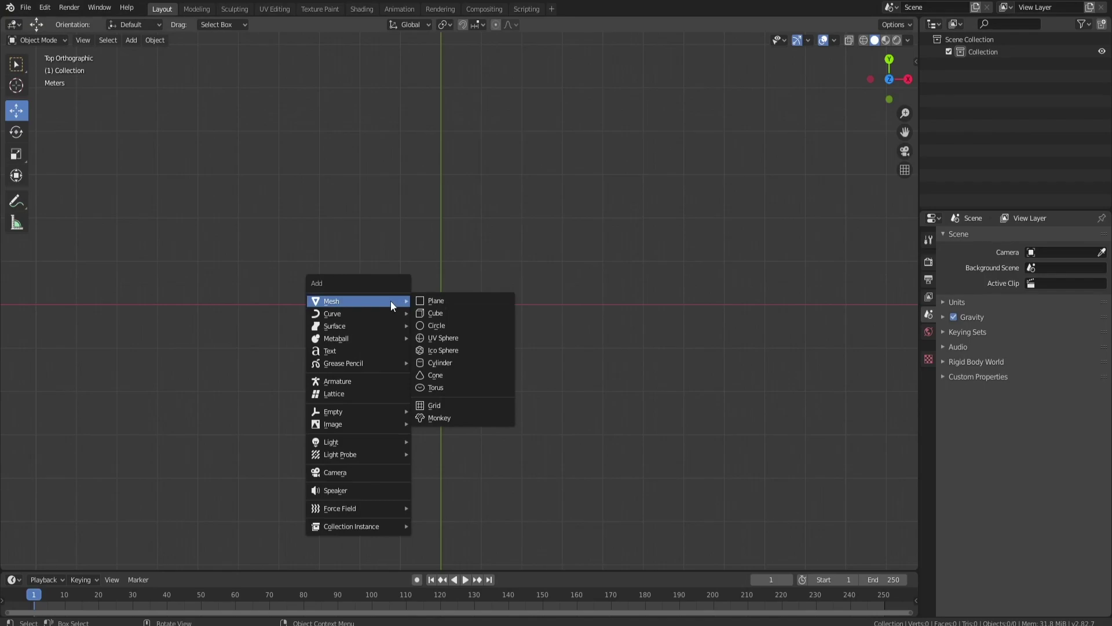
pyautogui.moveTo(350, 425)
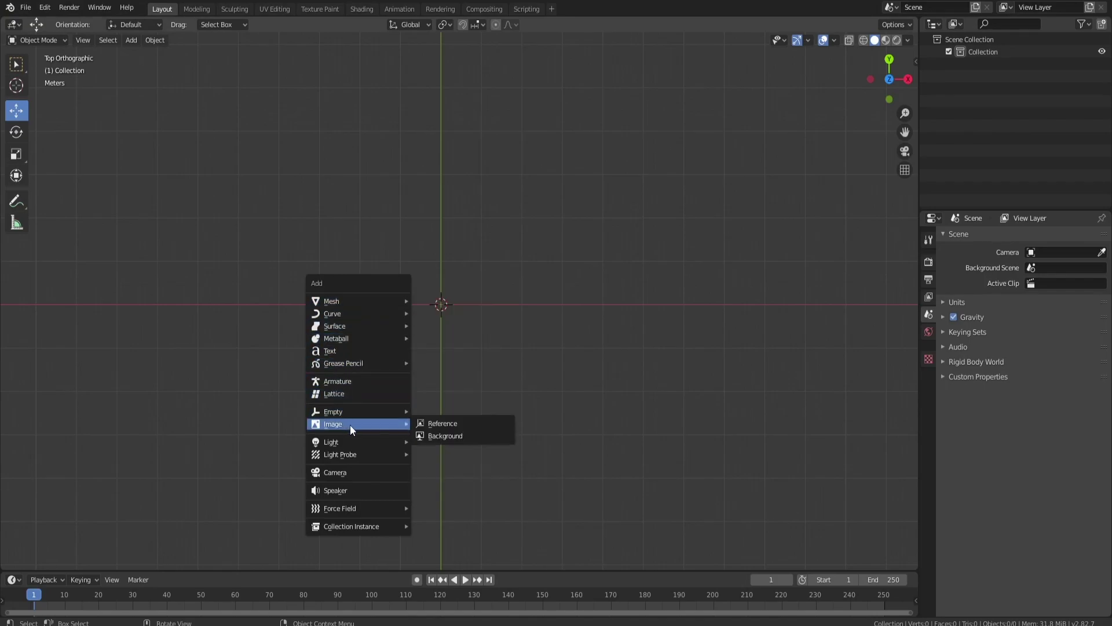
pyautogui.click(443, 424)
pyautogui.doubleClick(446, 427)
pyautogui.scroll(-1, 464, 259)
pyautogui.moveTo(496, 231); pyautogui.dragTo(588, 84)
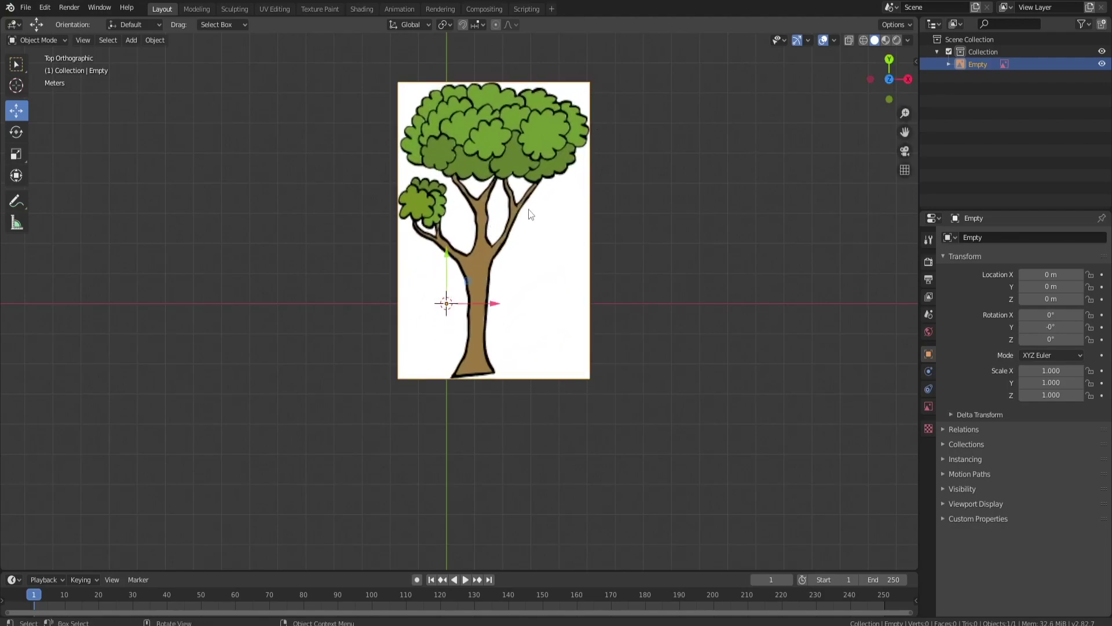
# - Move the tree reference image to about X -1.2 m, Y -1.8 m so its trunk lies over the origin
pyautogui.press('g')
pyautogui.click(508, 252)
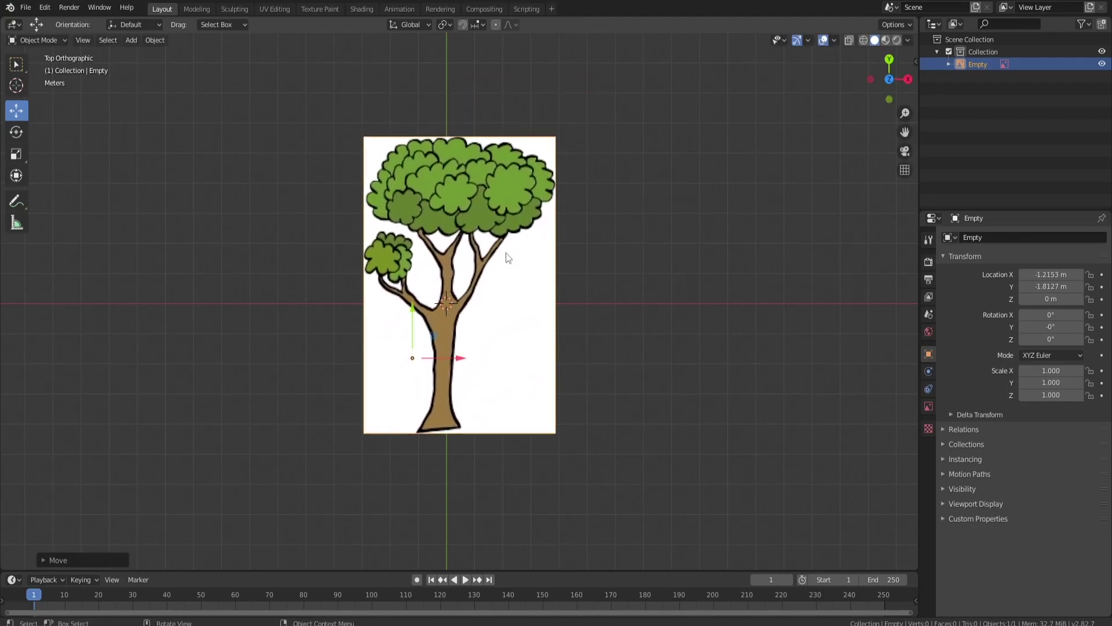
pyautogui.scroll(4, 415, 319)
pyautogui.scroll(-1, 414, 256)
pyautogui.keyDown('shift'); pyautogui.moveTo(413, 246); pyautogui.dragTo(413, 273, button='middle'); pyautogui.keyUp('shift')
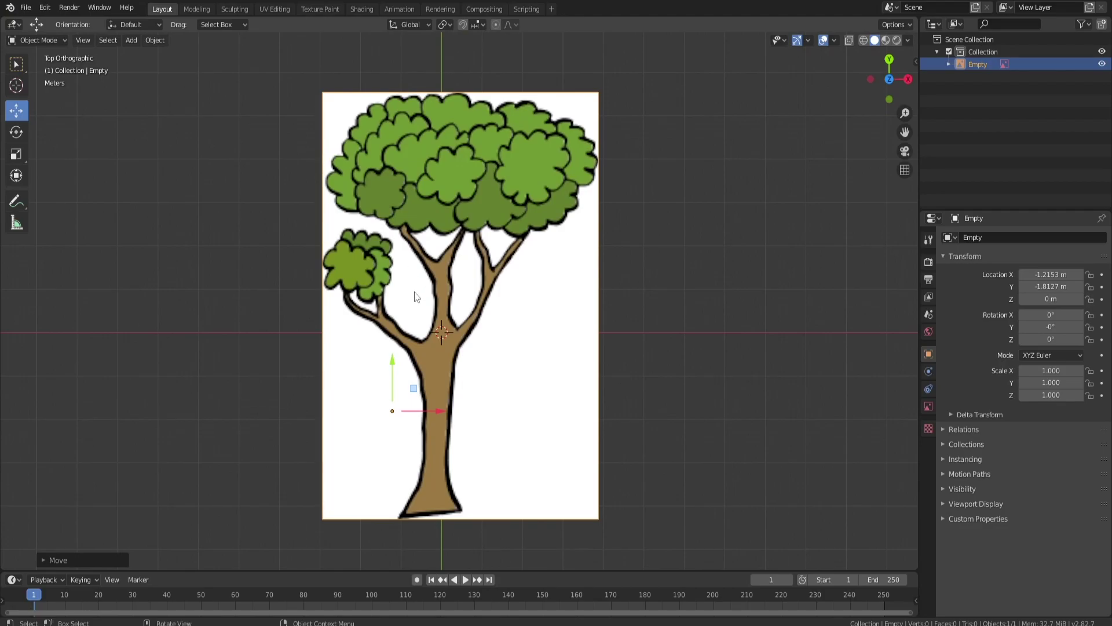
# - Add a cube over the tree image and, in Edit Mode, merge all its vertices into a single vertex
pyautogui.scroll(-1, 435, 296)
pyautogui.scroll(-1, 428, 298)
pyautogui.keyDown('shift'); pyautogui.moveTo(477, 310); pyautogui.dragTo(499, 281, button='middle'); pyautogui.keyUp('shift')
pyautogui.hotkey('shift', 'a')
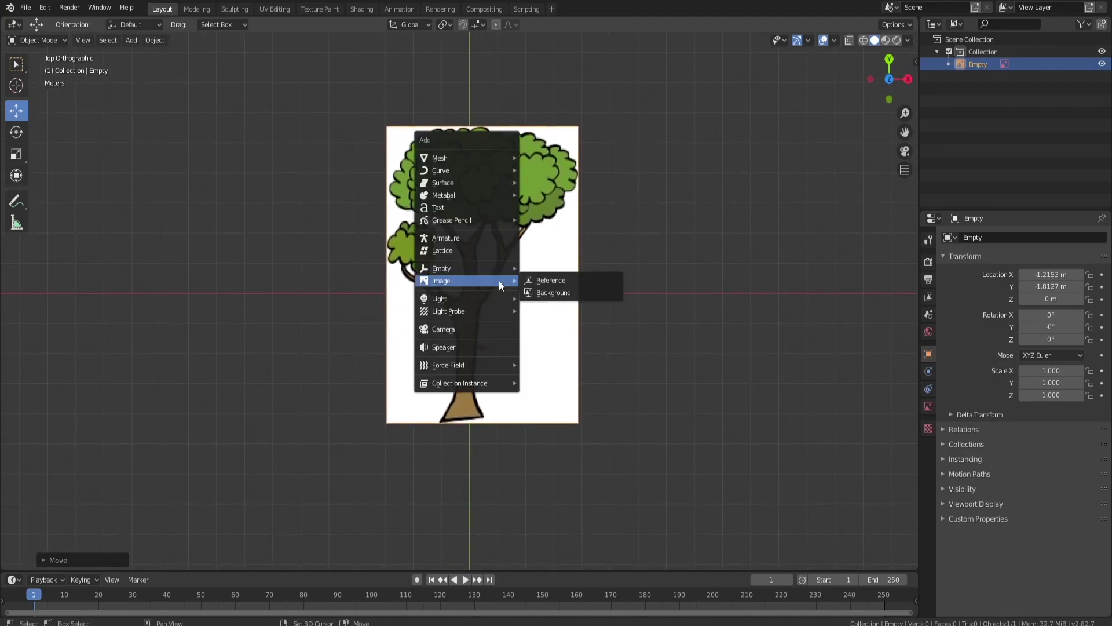
pyautogui.moveTo(461, 166)
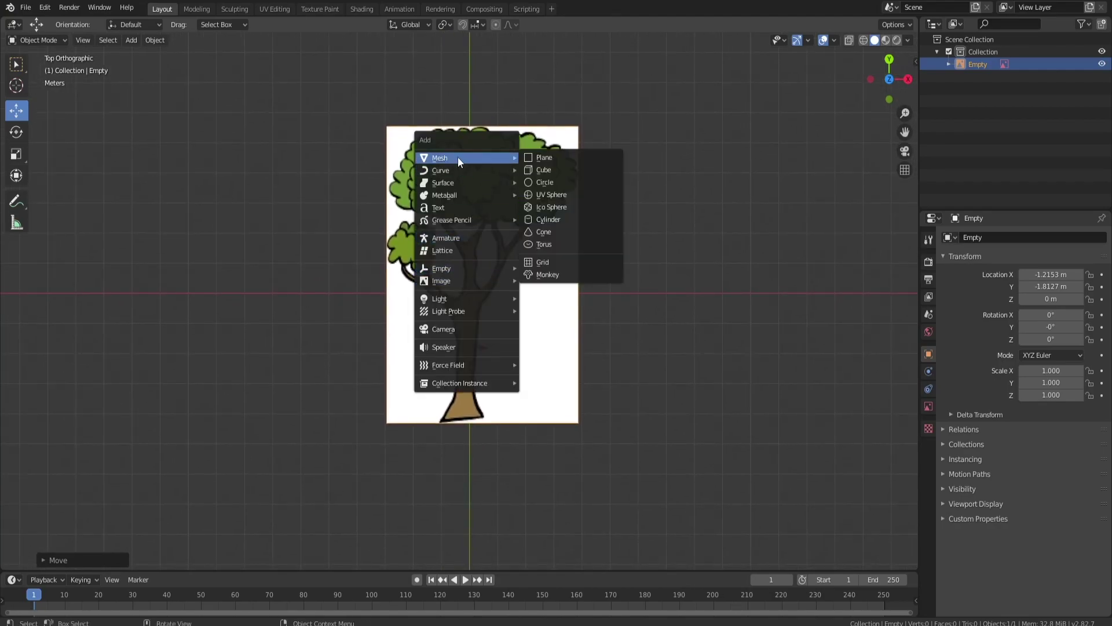
pyautogui.click(542, 169)
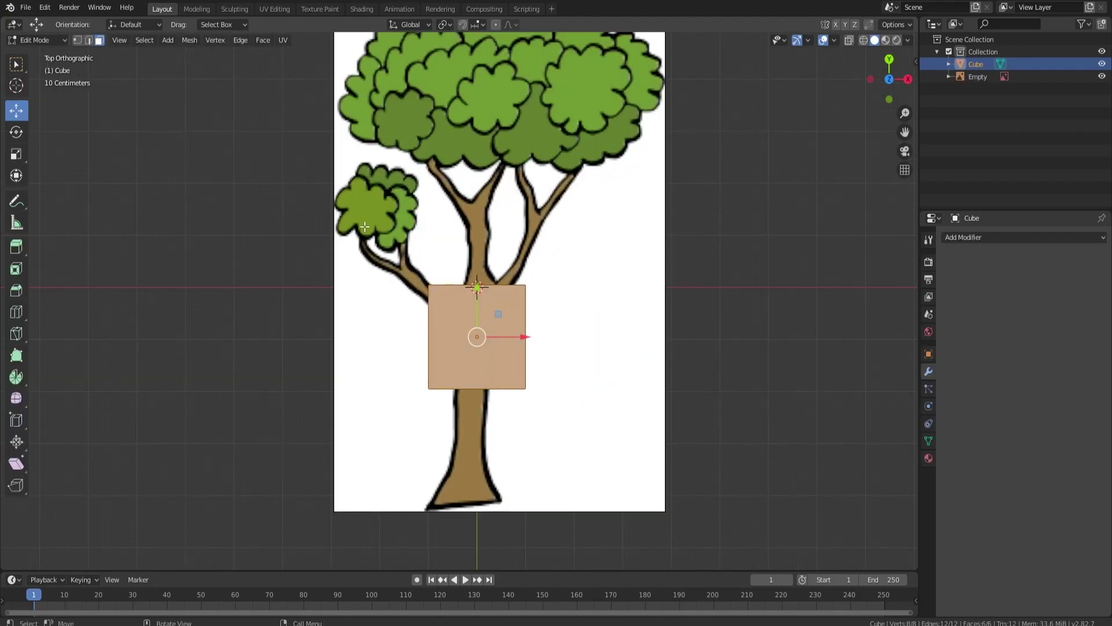
pyautogui.press('m')
pyautogui.click(356, 169)
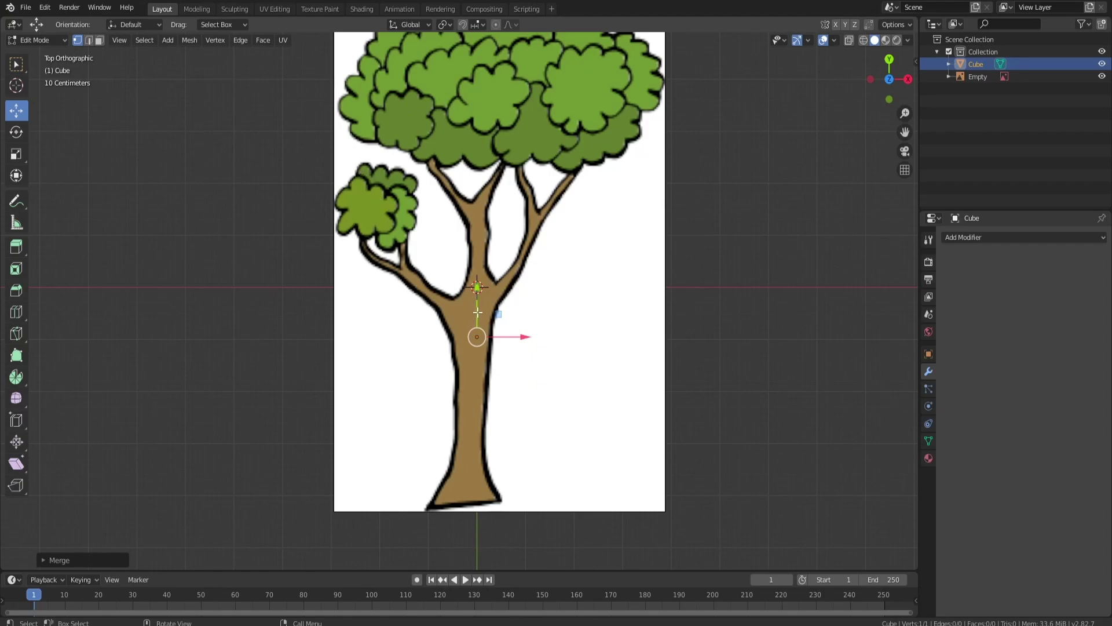
# - Move the single vertex to the trunk's base and extrude two more vertices up the trunk to the main fork
pyautogui.moveTo(475, 311); pyautogui.dragTo(500, 496)
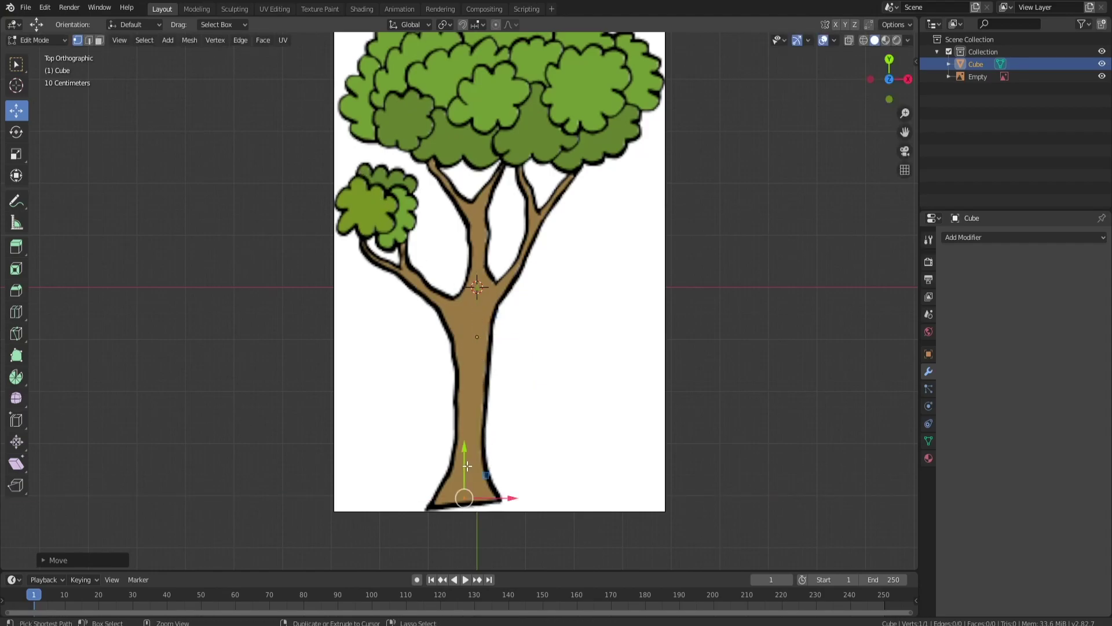
pyautogui.keyDown('ctrl'); pyautogui.click(467, 466); pyautogui.keyUp('ctrl')
pyautogui.keyDown('ctrl'); pyautogui.rightClick(465, 461); pyautogui.keyUp('ctrl')
pyautogui.keyDown('ctrl'); pyautogui.rightClick(473, 316); pyautogui.keyUp('ctrl')
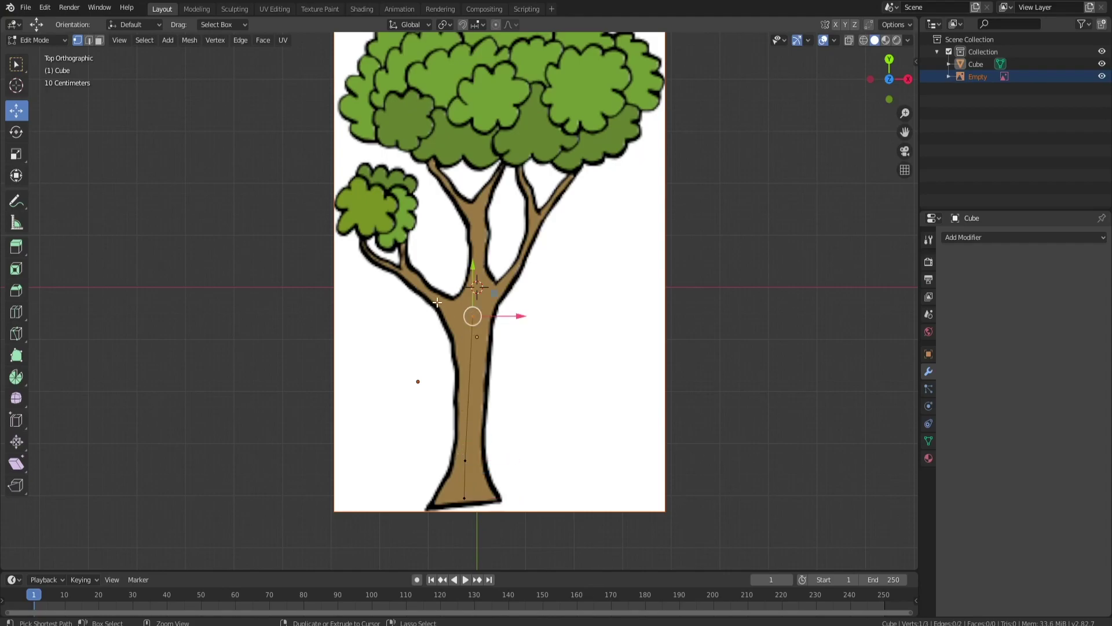
# - Extrude vertices from the main fork along the lower side branch, ending in its two twigs under the small leaf cluster
pyautogui.keyDown('ctrl'); pyautogui.rightClick(404, 272); pyautogui.keyUp('ctrl')
pyautogui.keyDown('ctrl'); pyautogui.rightClick(401, 223); pyautogui.keyUp('ctrl')
pyautogui.keyDown('ctrl'); pyautogui.rightClick(372, 256); pyautogui.keyUp('ctrl')
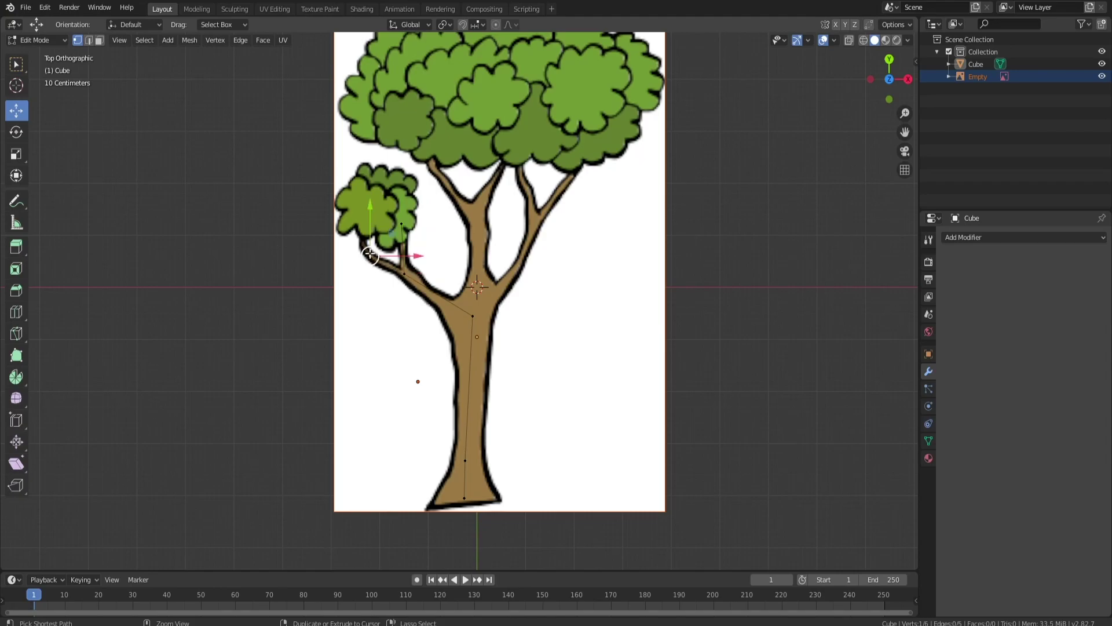
pyautogui.keyDown('ctrl'); pyautogui.rightClick(361, 228); pyautogui.keyUp('ctrl')
# - Extrude the middle branch from the main fork to its split and on to both upper tips
pyautogui.click(473, 316)
pyautogui.keyDown('ctrl'); pyautogui.rightClick(474, 214); pyautogui.keyUp('ctrl')
pyautogui.keyDown('ctrl'); pyautogui.rightClick(508, 154); pyautogui.keyUp('ctrl')
pyautogui.click(475, 215)
pyautogui.keyDown('ctrl'); pyautogui.rightClick(429, 155); pyautogui.keyUp('ctrl')
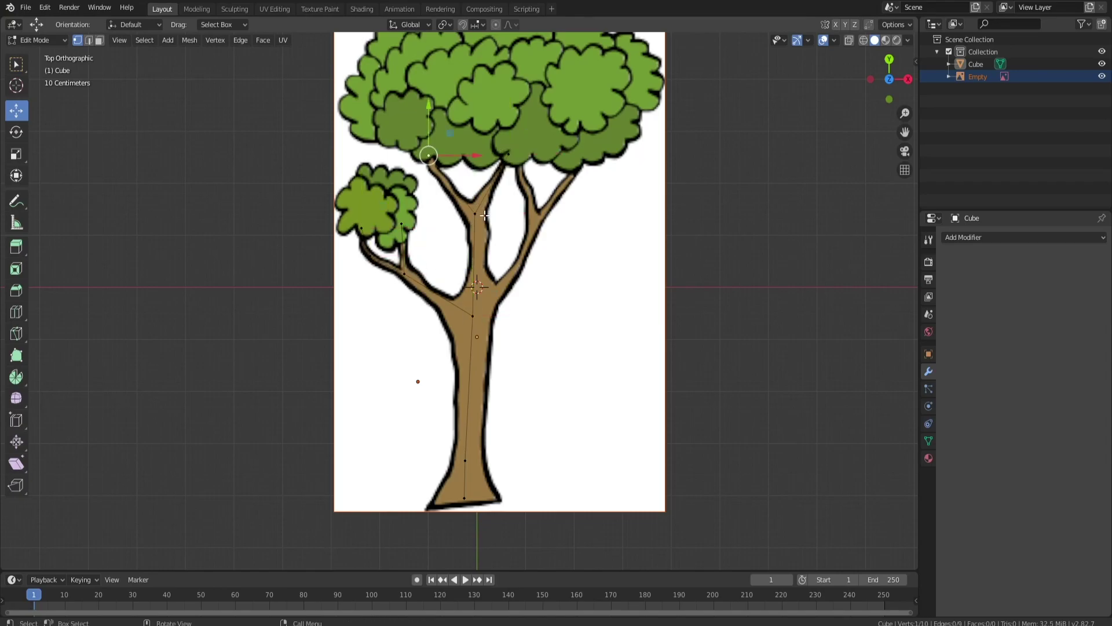
# - Trace the remaining curved branch from the main fork with extruded vertices, splitting it into two tips beneath the canopy
pyautogui.click(473, 316)
pyautogui.keyDown('ctrl'); pyautogui.rightClick(498, 286); pyautogui.keyUp('ctrl')
pyautogui.keyDown('ctrl'); pyautogui.rightClick(518, 262); pyautogui.keyUp('ctrl')
pyautogui.keyDown('ctrl'); pyautogui.rightClick(536, 219); pyautogui.keyUp('ctrl')
pyautogui.keyDown('ctrl'); pyautogui.rightClick(529, 192); pyautogui.keyUp('ctrl')
pyautogui.keyDown('ctrl'); pyautogui.rightClick(521, 182); pyautogui.keyUp('ctrl')
pyautogui.keyDown('ctrl'); pyautogui.rightClick(517, 158); pyautogui.keyUp('ctrl')
pyautogui.click(536, 219)
pyautogui.keyDown('ctrl'); pyautogui.rightClick(585, 156); pyautogui.keyUp('ctrl')
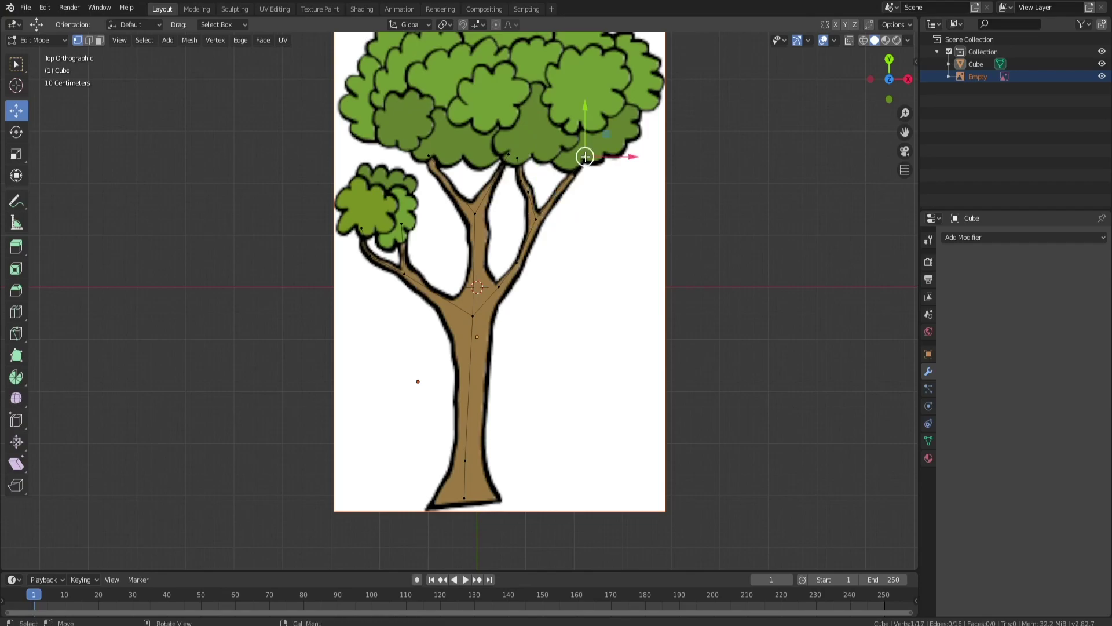
# - Select the whole vertex skeleton and add a Skin modifier to it
pyautogui.press('a')
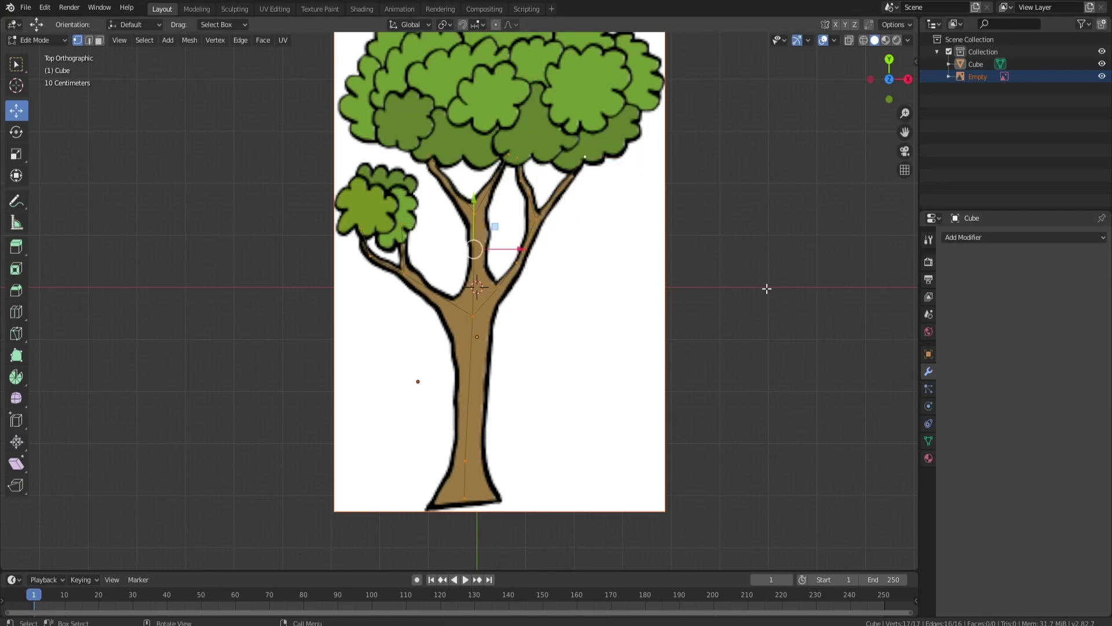
pyautogui.click(984, 237)
pyautogui.click(870, 416)
pyautogui.scroll(-2, 519, 305)
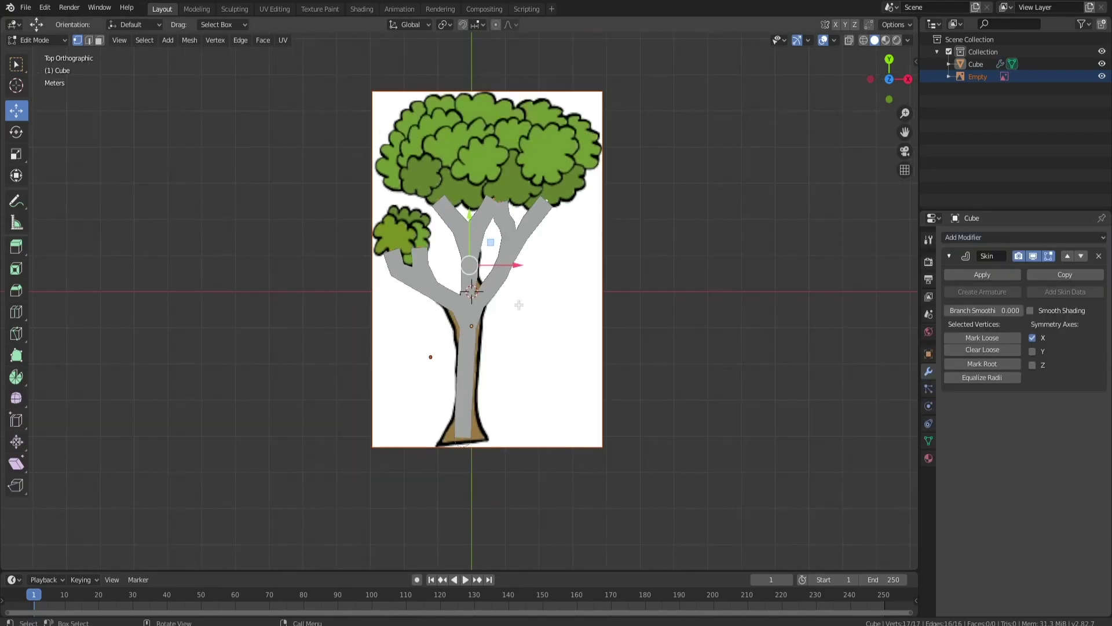
# - Enlarge the skin radius of the trunk's base vertex to match the flared foot in the image
pyautogui.moveTo(433, 265); pyautogui.dragTo(414, 253, button='middle')
pyautogui.scroll(3, 498, 382)
pyautogui.moveTo(502, 392); pyautogui.dragTo(532, 317, button='middle')
pyautogui.moveTo(422, 387); pyautogui.dragTo(519, 453)
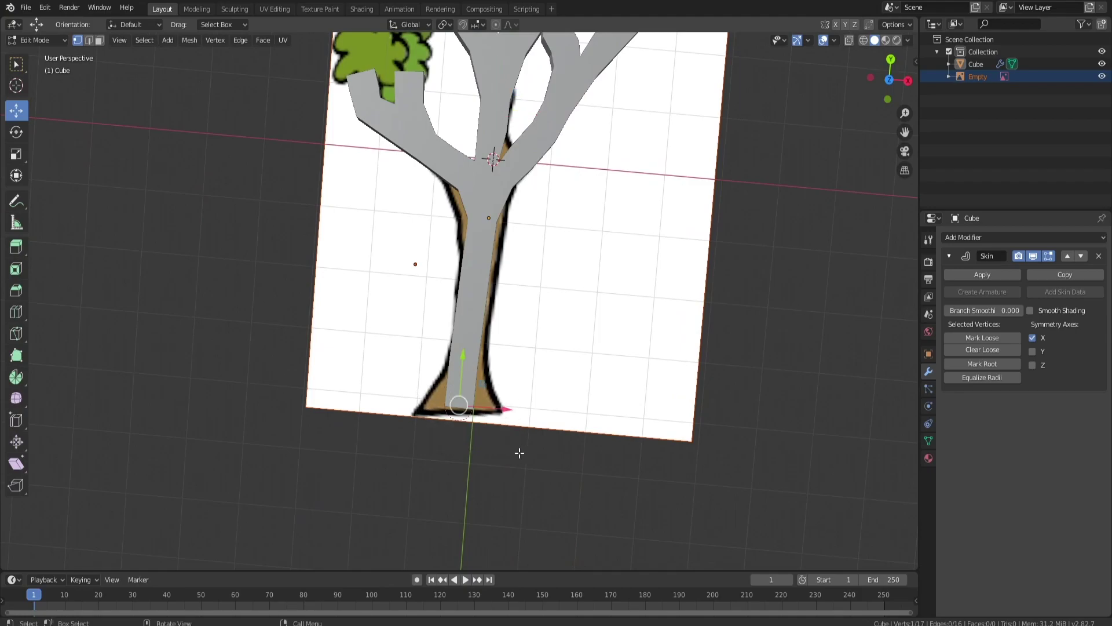
pyautogui.hotkey('ctrl', 'a')
pyautogui.click(475, 342)
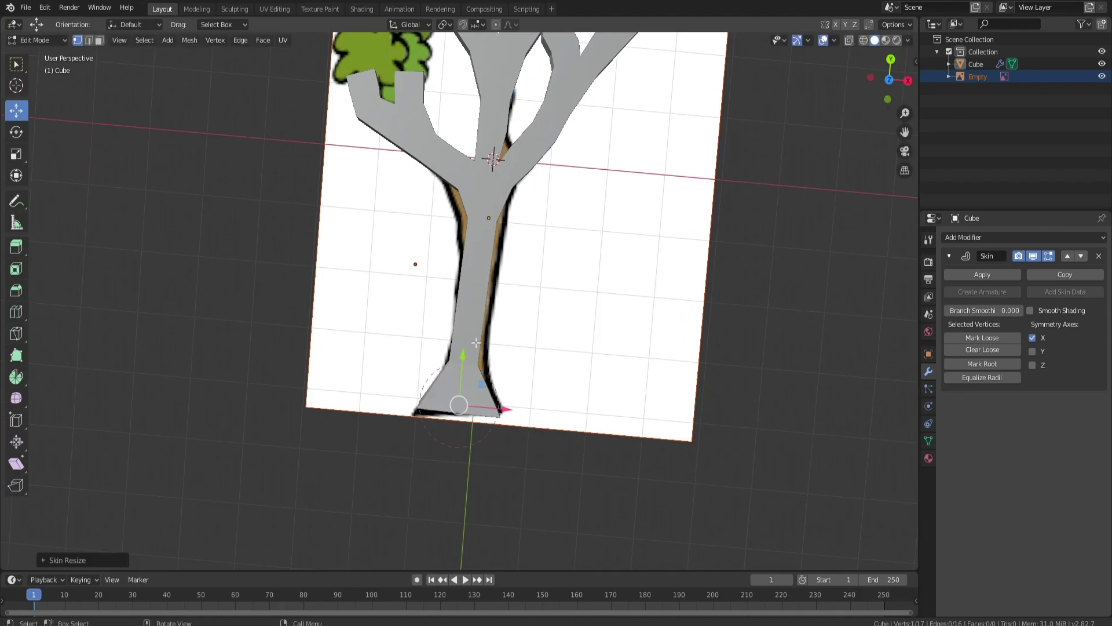
# - Select the branch-tip vertices and reduce their skin radius so the branches taper
pyautogui.click(469, 279)
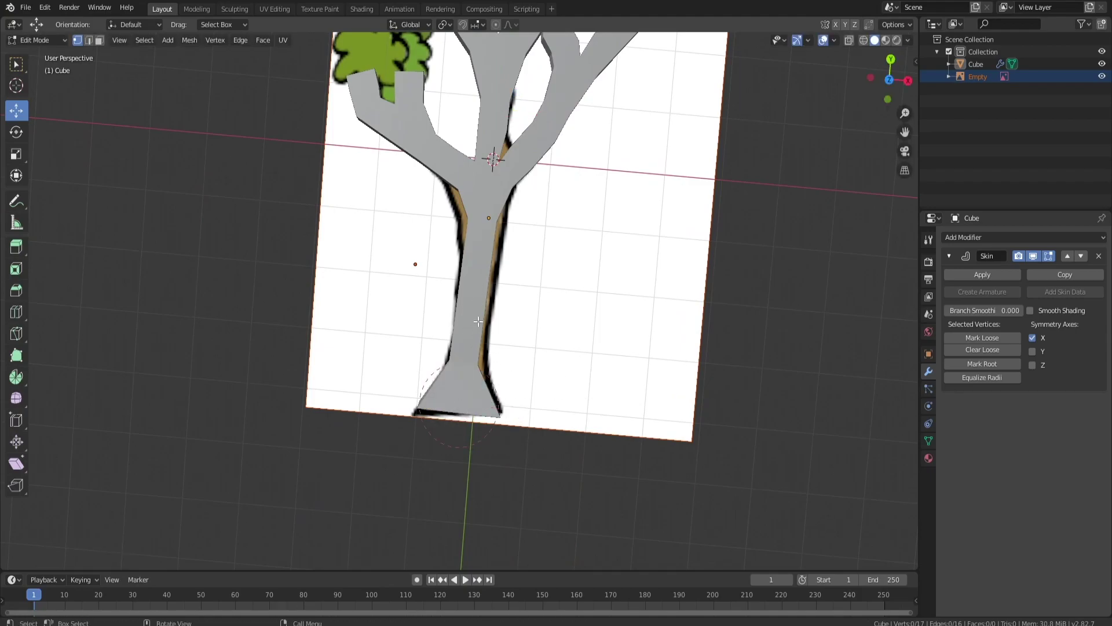
pyautogui.scroll(-3, 416, 184)
pyautogui.click(417, 171)
pyautogui.moveTo(436, 105); pyautogui.dragTo(602, 152)
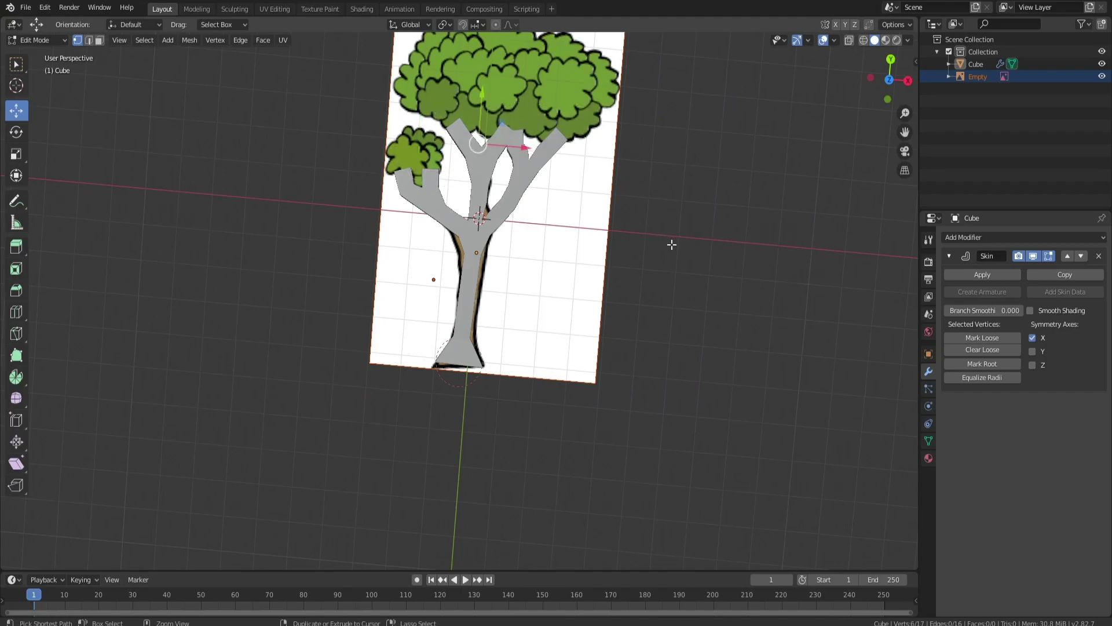
pyautogui.hotkey('ctrl', 'a')
pyautogui.click(553, 172)
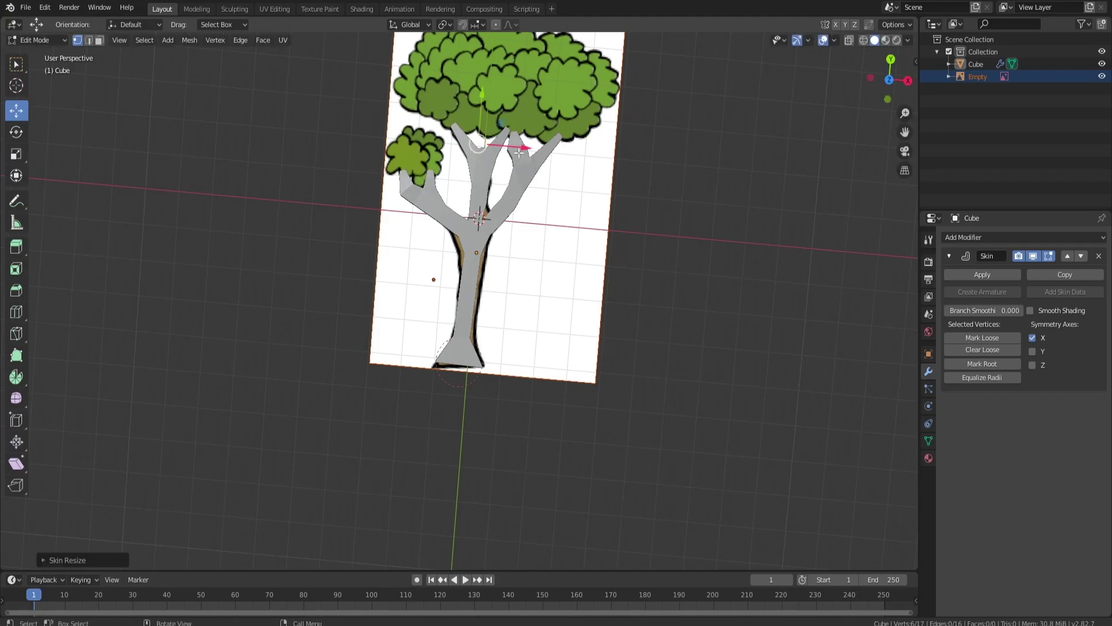
# - Reduce the skin radius at the fork vertices of the upper branches to match the drawn branch thickness
pyautogui.press('s')
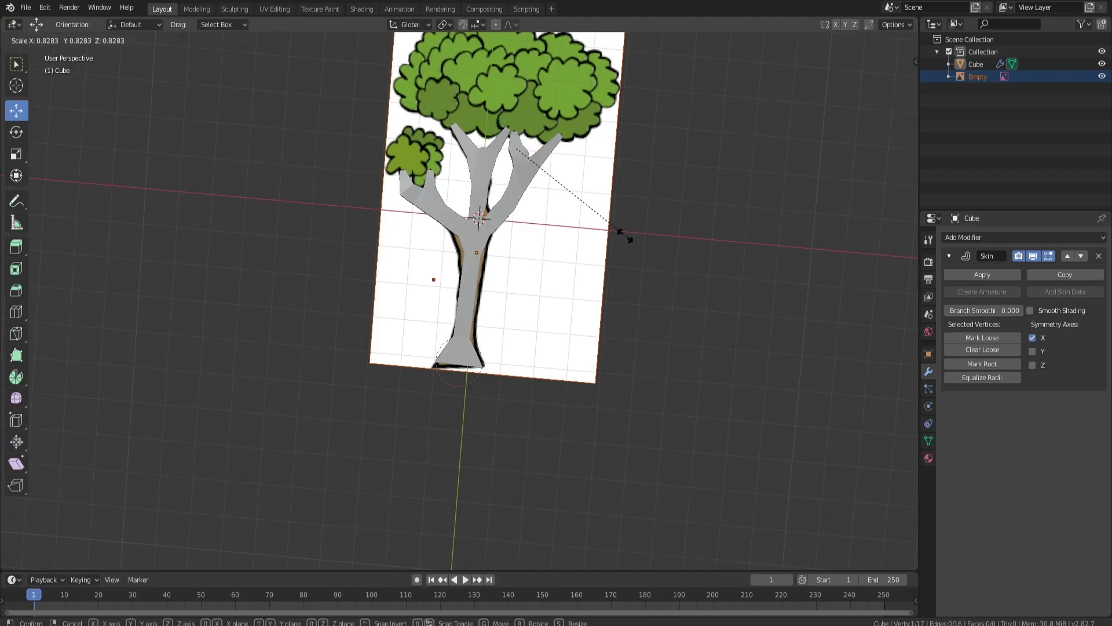
pyautogui.click(599, 215)
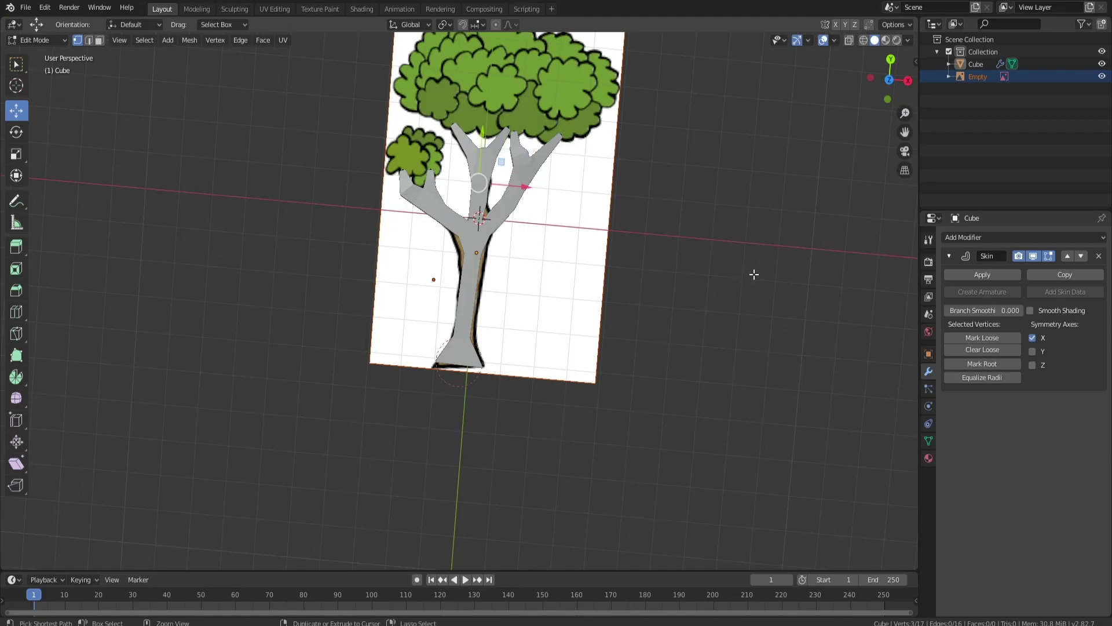
pyautogui.press('s')
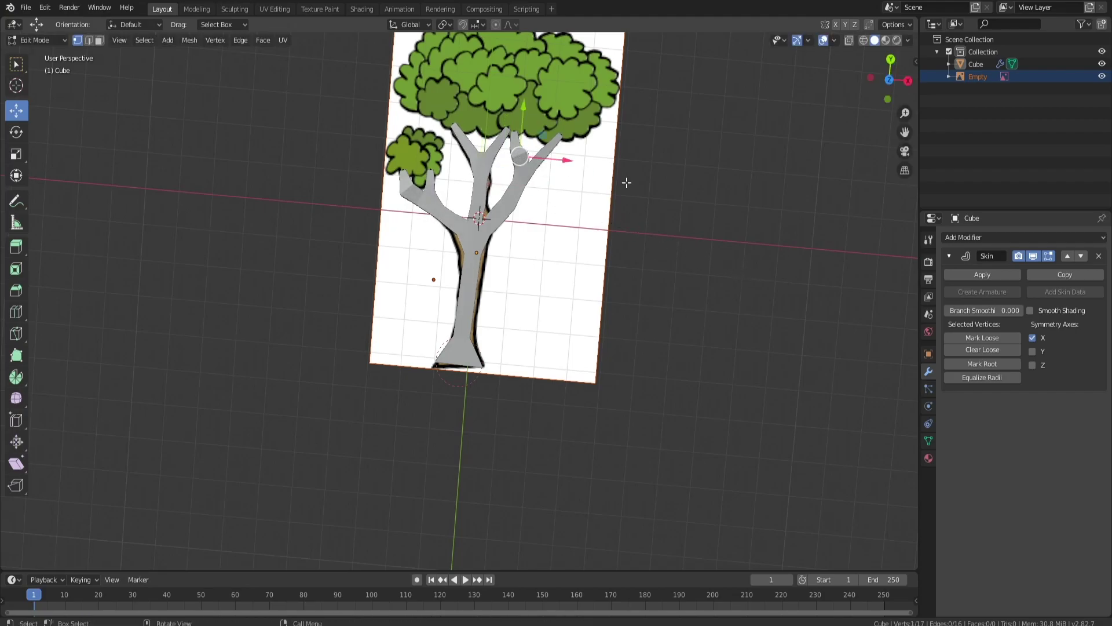
pyautogui.click(602, 181)
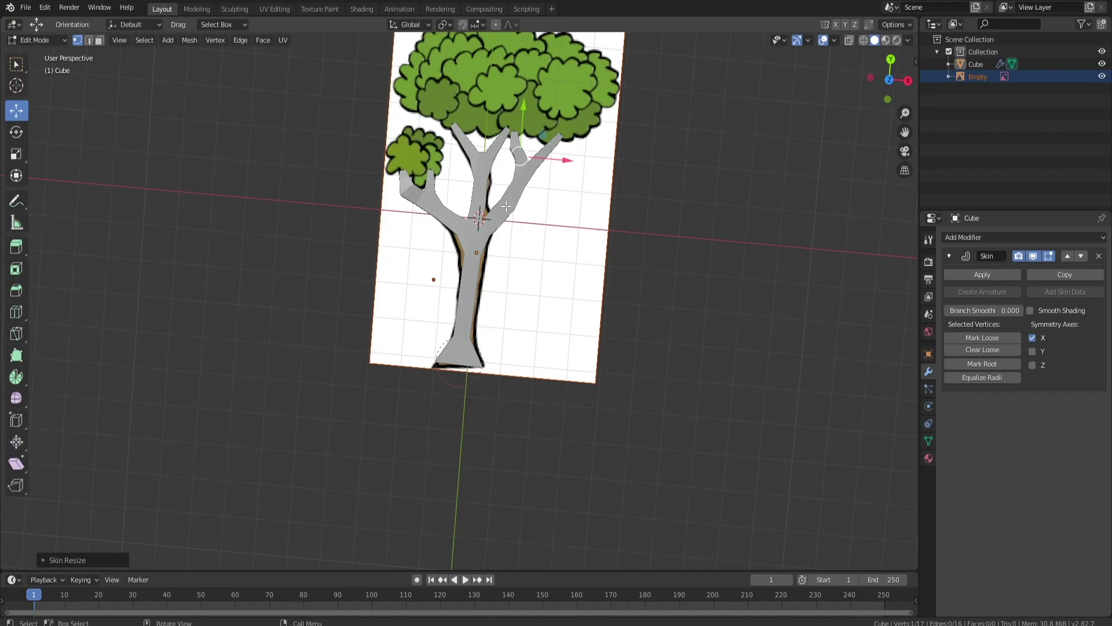
# - Scale up the skin radius of the trunk's main fork vertex by about 1.47
pyautogui.hotkey('ctrl', 'a')
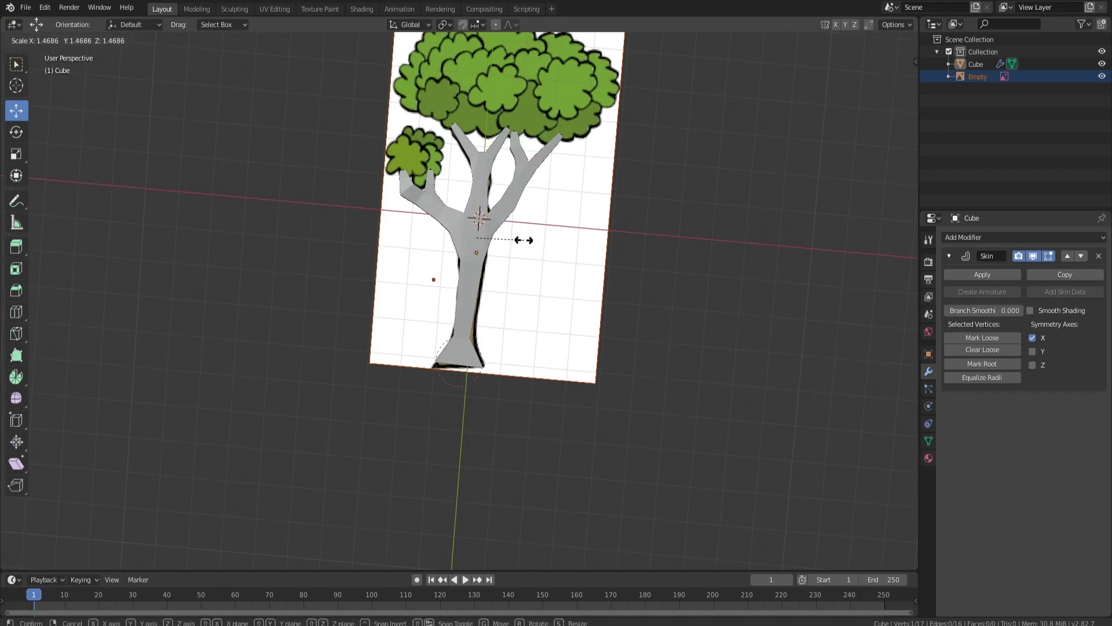
pyautogui.click(524, 240)
# - Return to Object Mode and hide the tree reference image in the viewport
pyautogui.press('Tab')
pyautogui.moveTo(559, 198); pyautogui.dragTo(512, 199, button='middle')
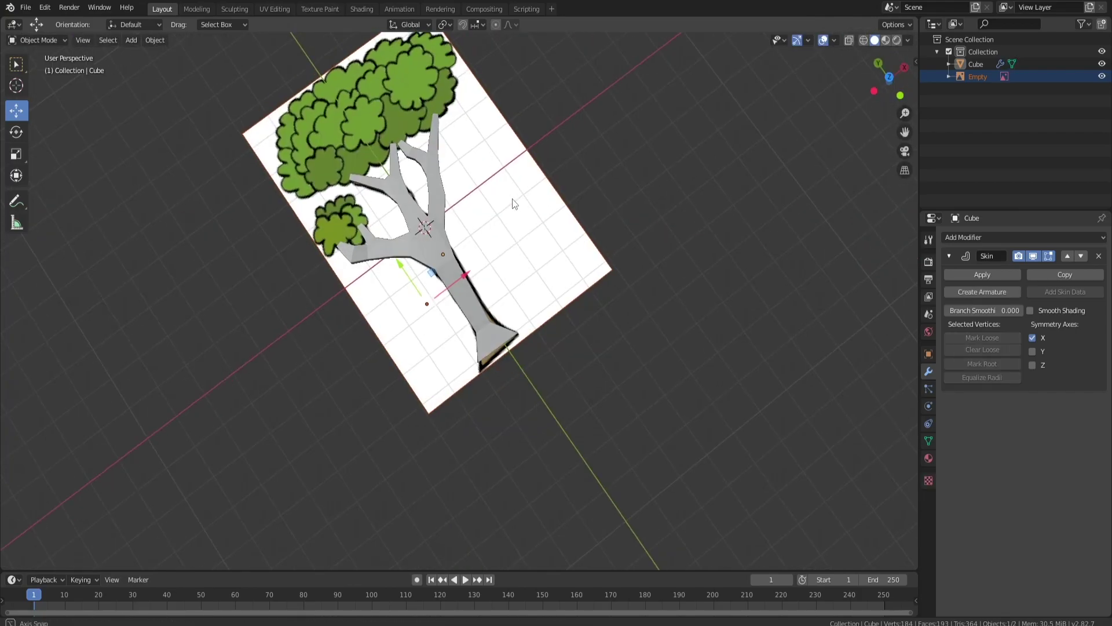
pyautogui.click(1101, 76)
# - Add a Subdivision Surface modifier to the skinned tree
pyautogui.moveTo(423, 191); pyautogui.dragTo(630, 368, button='middle')
pyautogui.click(1023, 236)
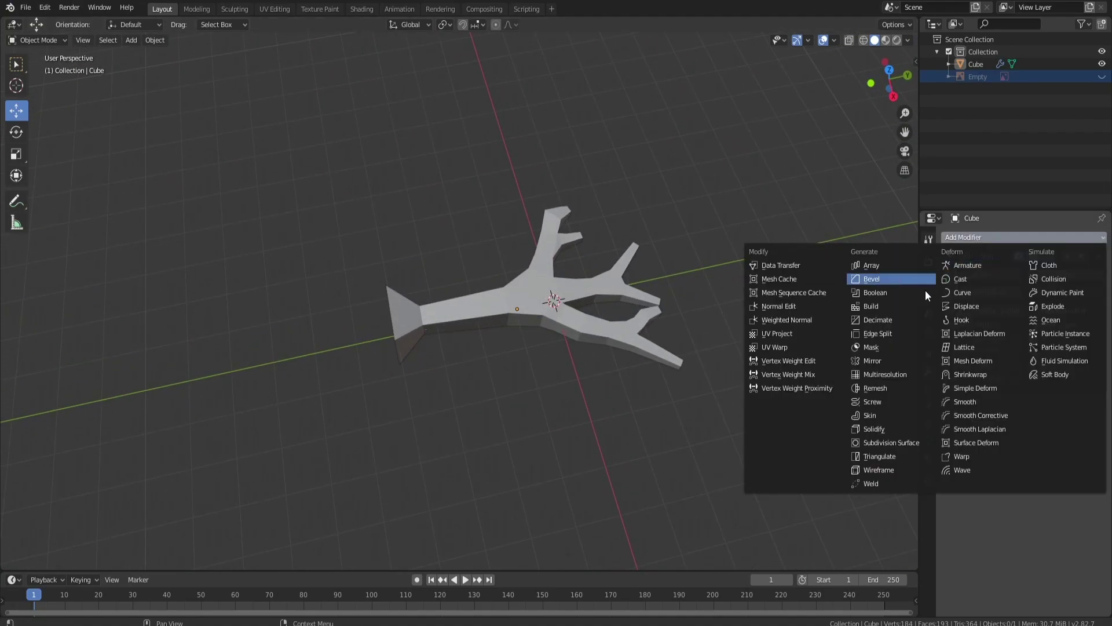
pyautogui.click(881, 442)
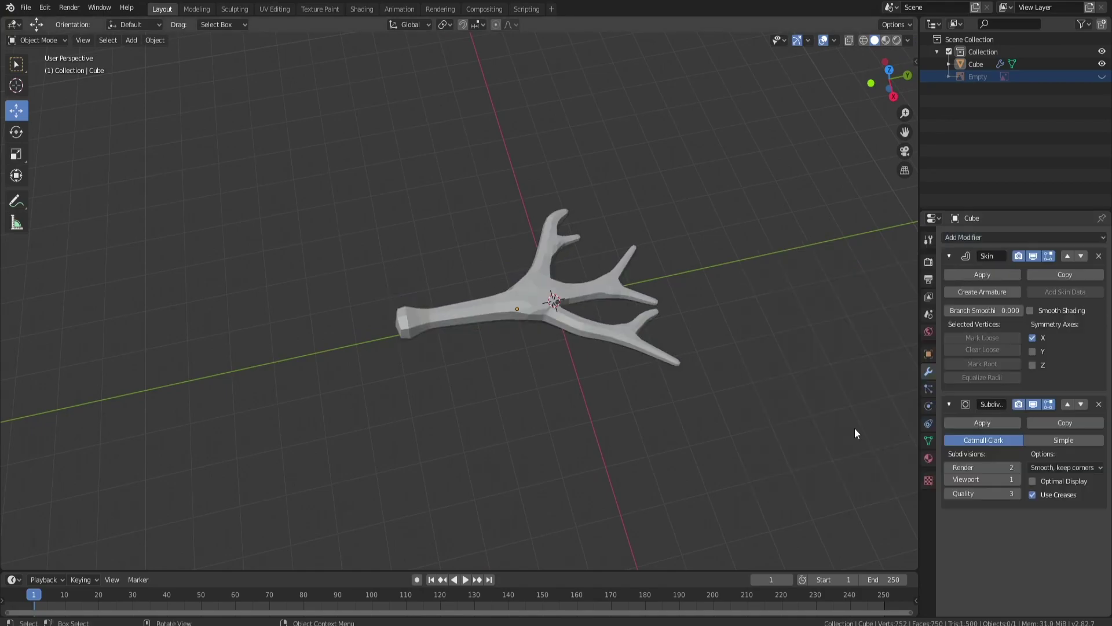
pyautogui.moveTo(538, 315); pyautogui.dragTo(642, 360, button='middle')
pyautogui.scroll(3, 579, 307)
pyautogui.scroll(-3, 508, 290)
# - Enter Edit Mode with proportional editing on and move the lower side branch's vertices down along Z
pyautogui.moveTo(507, 325); pyautogui.dragTo(372, 281, button='middle')
pyautogui.moveTo(310, 250); pyautogui.dragTo(433, 369)
pyautogui.press('Tab')
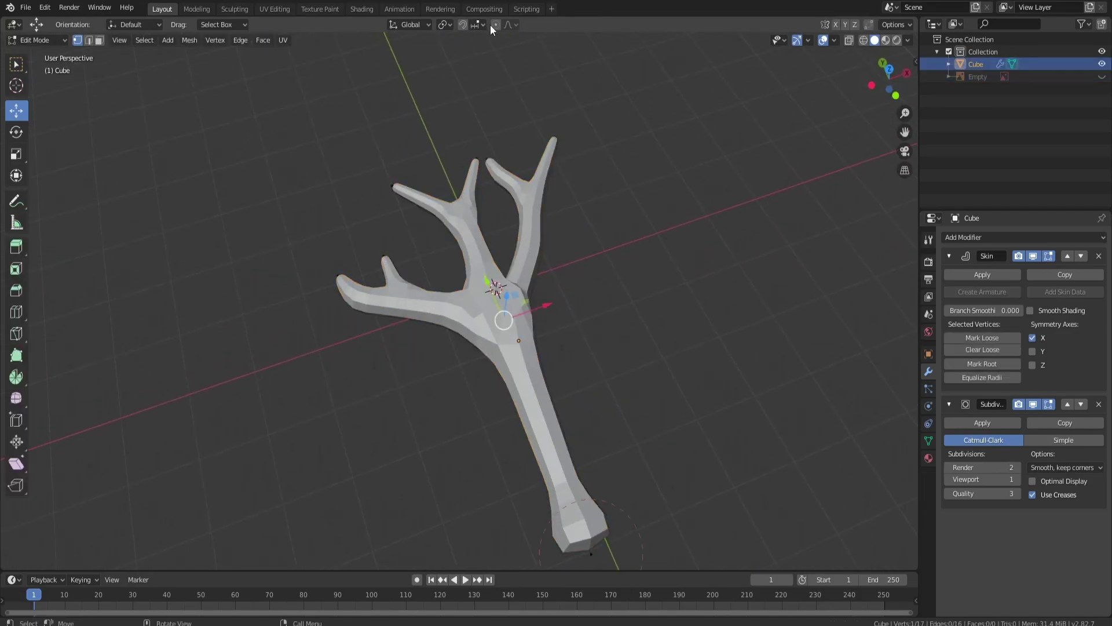
pyautogui.moveTo(329, 236); pyautogui.dragTo(420, 368)
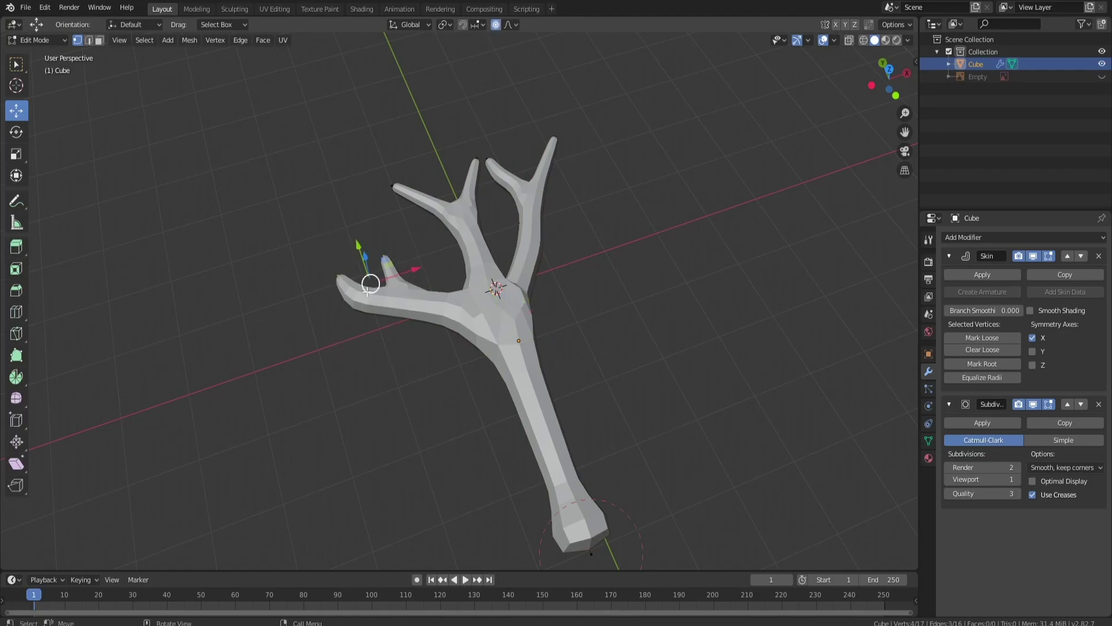
pyautogui.moveTo(366, 257); pyautogui.dragTo(365, 296)
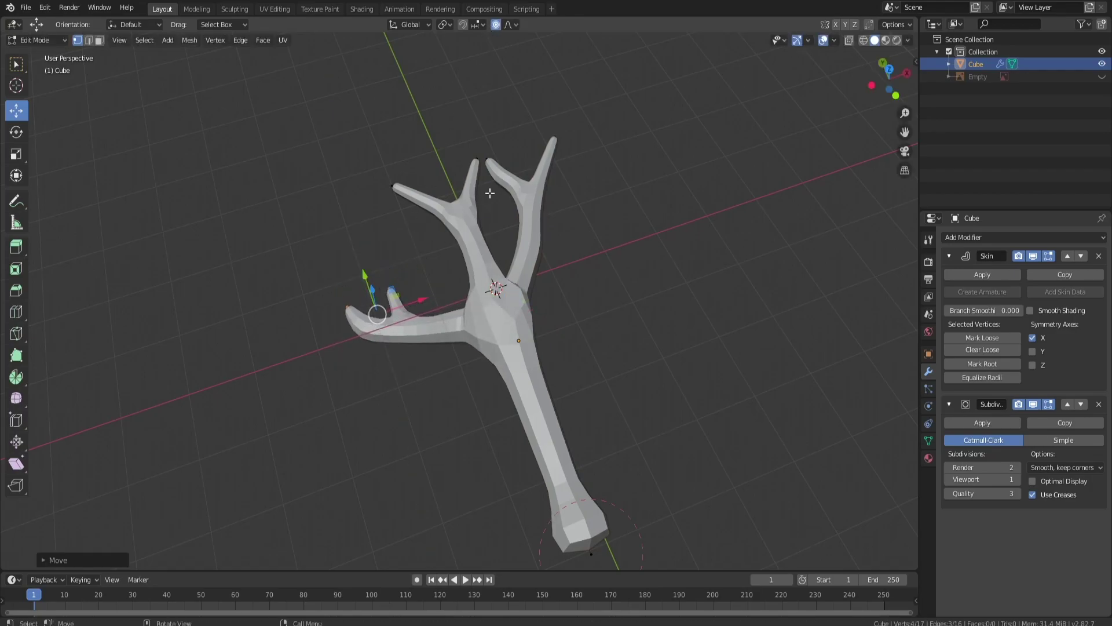
pyautogui.moveTo(484, 140); pyautogui.dragTo(518, 121)
pyautogui.moveTo(519, 120); pyautogui.dragTo(531, 366, button='middle')
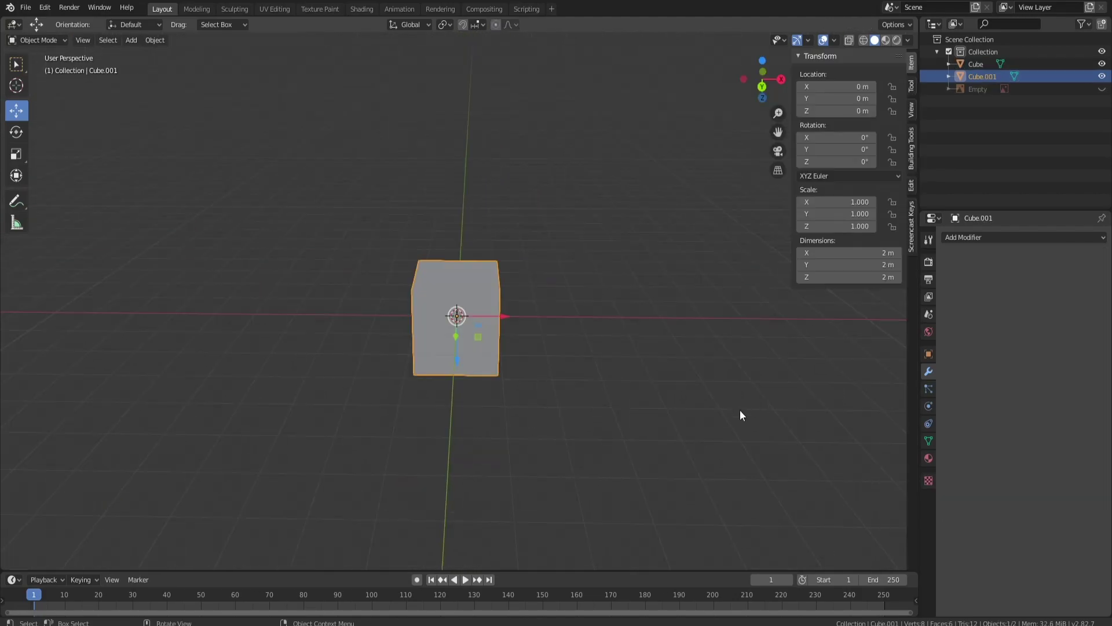
# - Check in the add-on preferences that Mesh: LoopTools is enabled, collapse its details and close the preferences
pyautogui.moveTo(551, 279); pyautogui.dragTo(414, 226, button='middle')
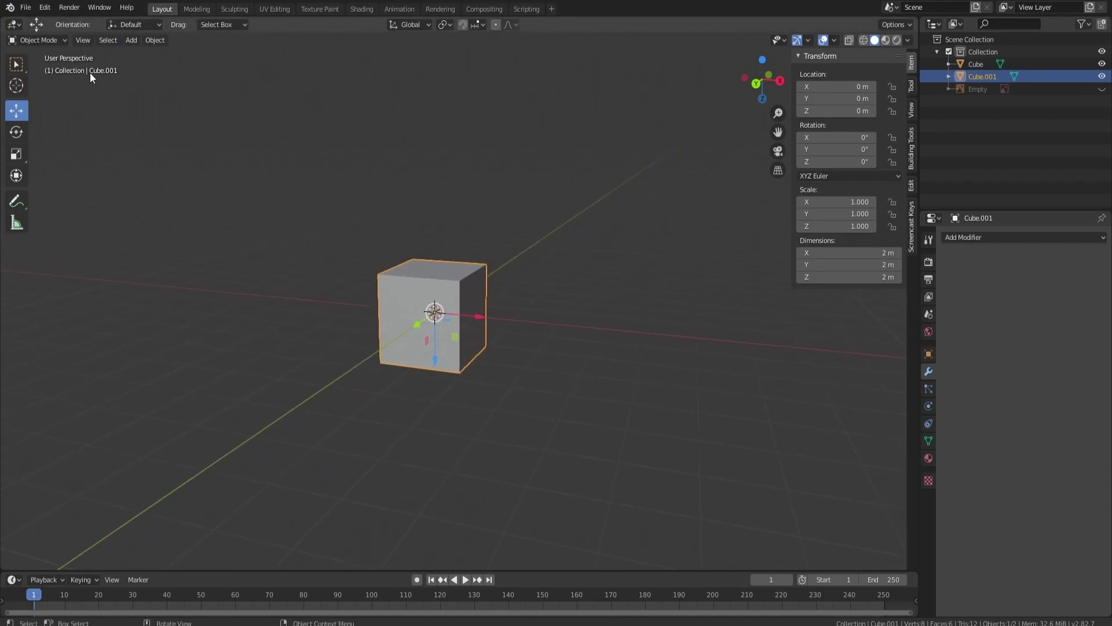
pyautogui.click(45, 8)
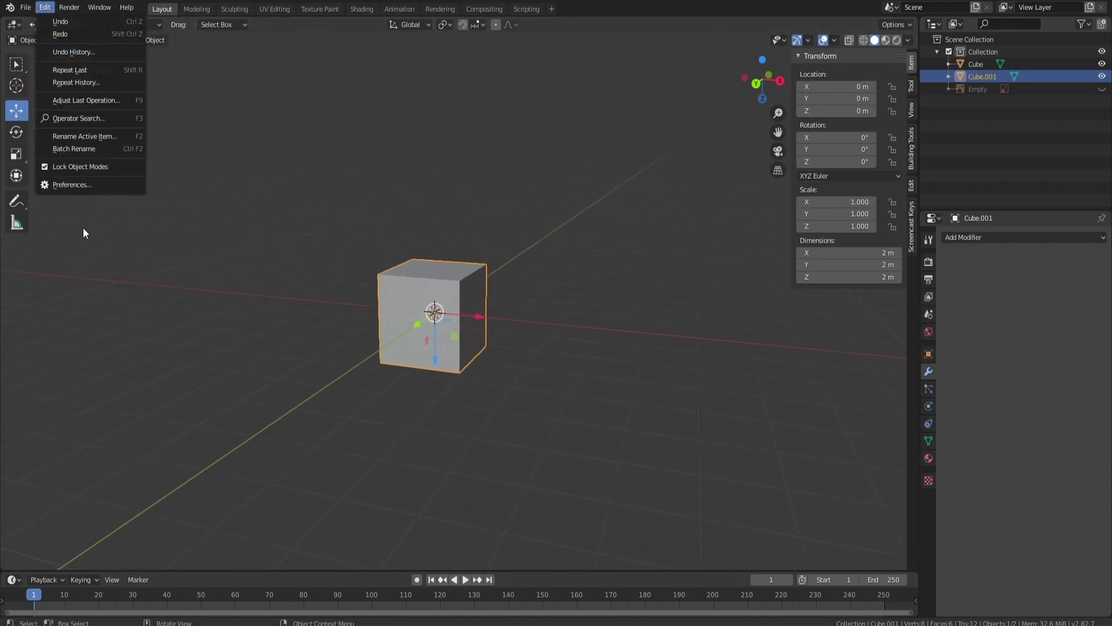
pyautogui.click(77, 186)
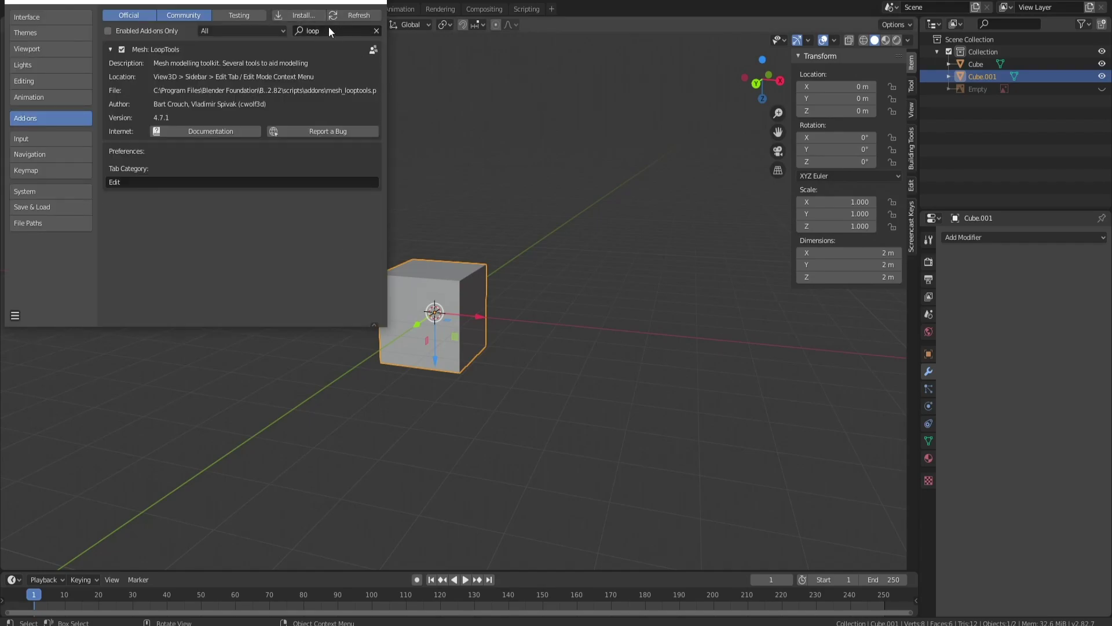
pyautogui.click(111, 51)
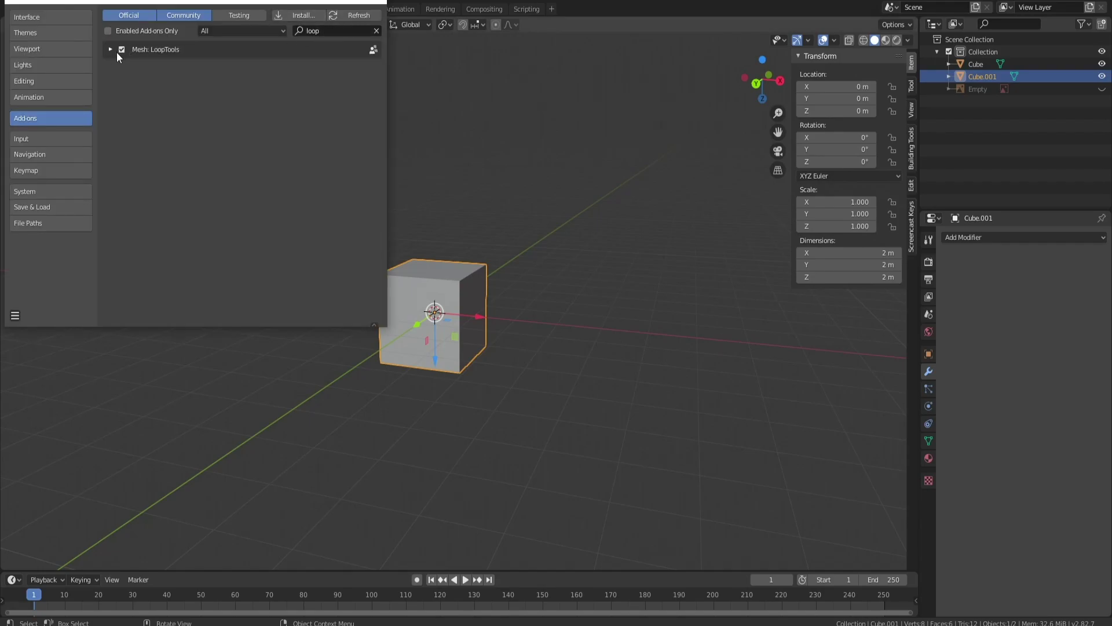
pyautogui.click(374, 2)
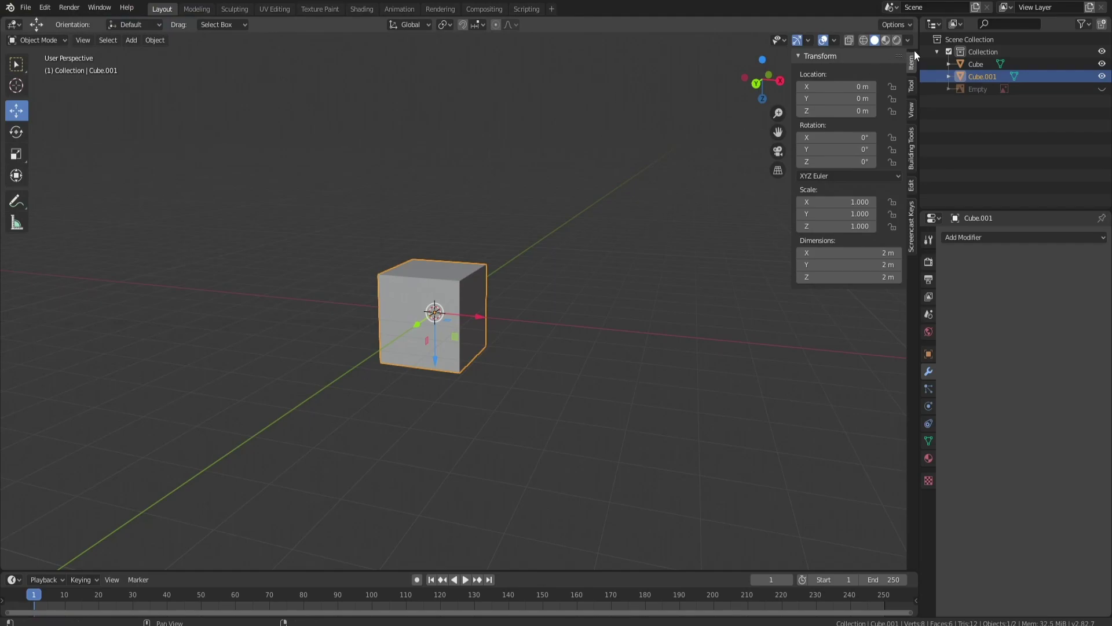
# - Show the Auto Mirror options for the new cube
pyautogui.click(911, 184)
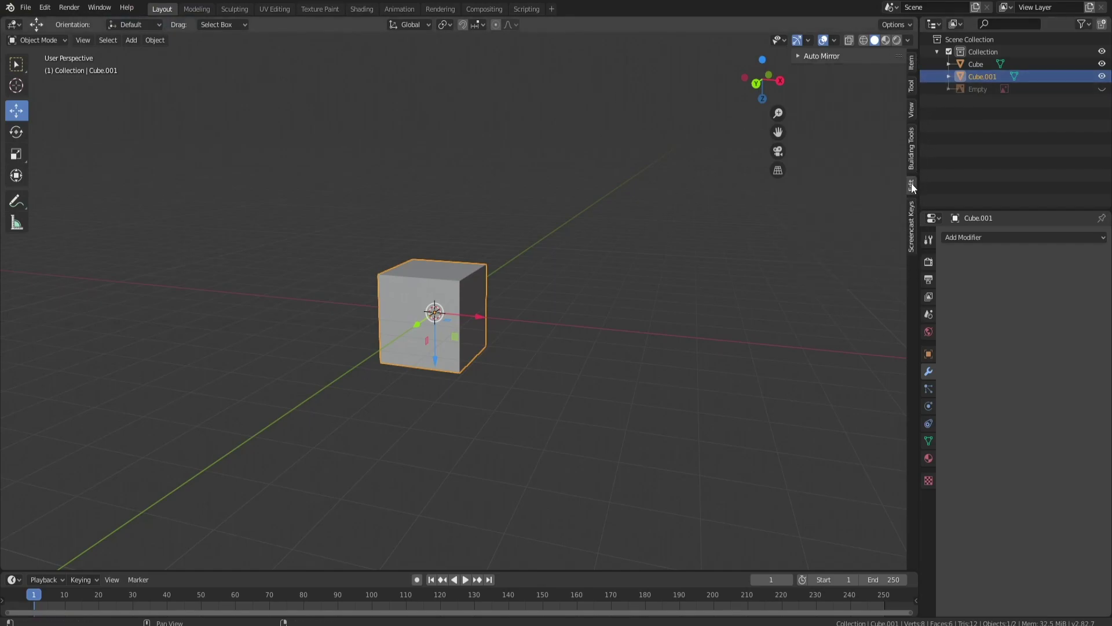
pyautogui.click(799, 57)
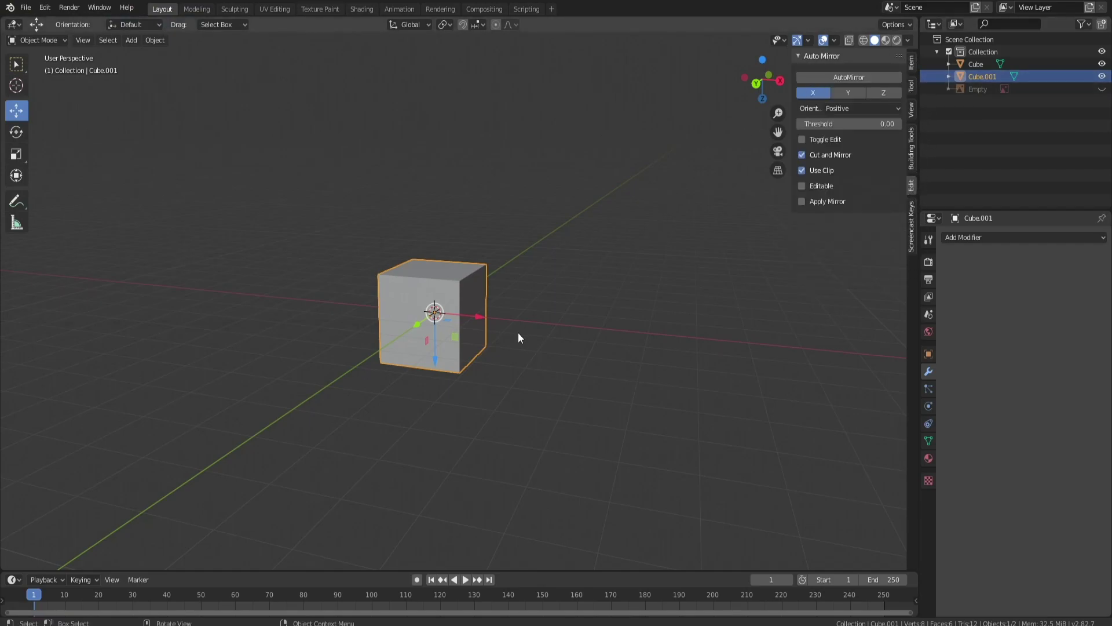
# - Enter Edit Mode on the new cube and show the LoopTools operations
pyautogui.press('Tab')
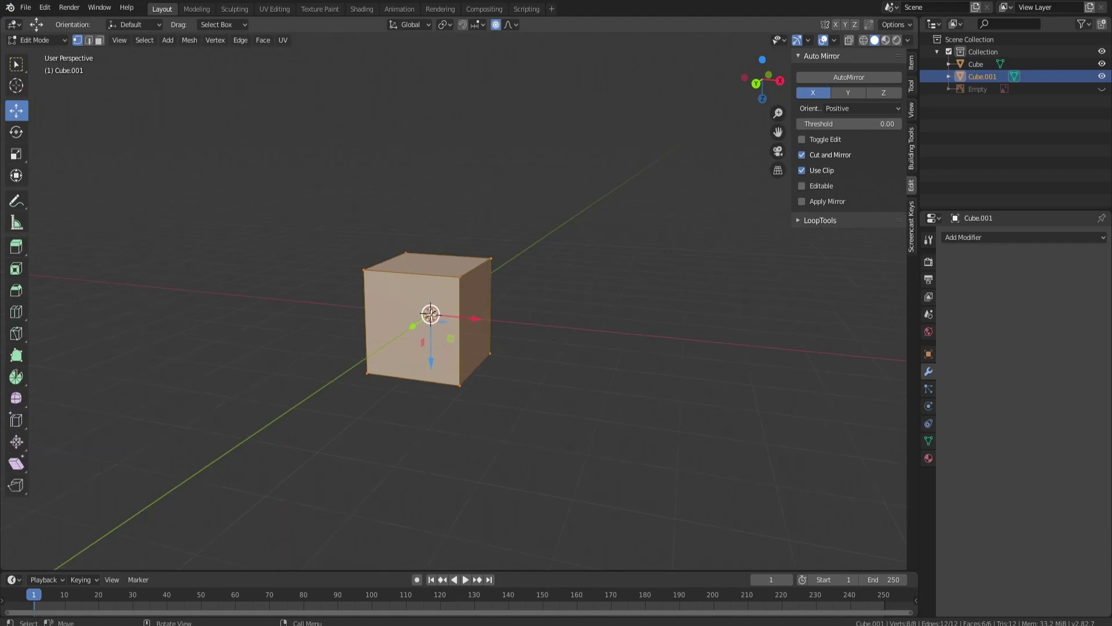
pyautogui.click(794, 221)
pyautogui.scroll(-1, 556, 274)
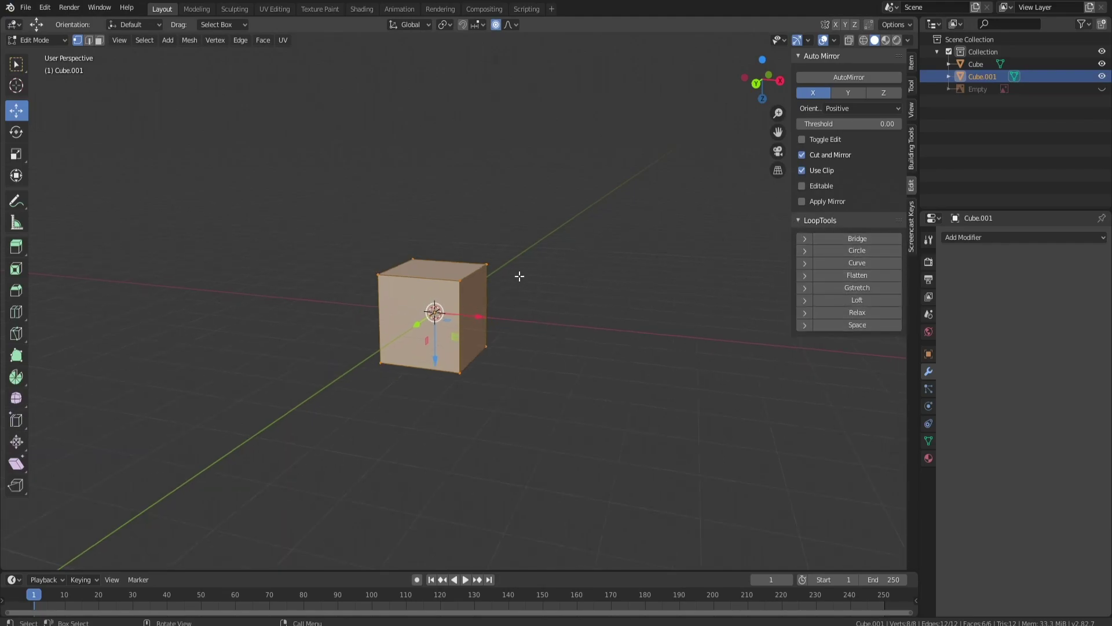
# - Select the cube's top face in face mode and scale it down to taper the block
pyautogui.click(99, 40)
pyautogui.click(432, 279)
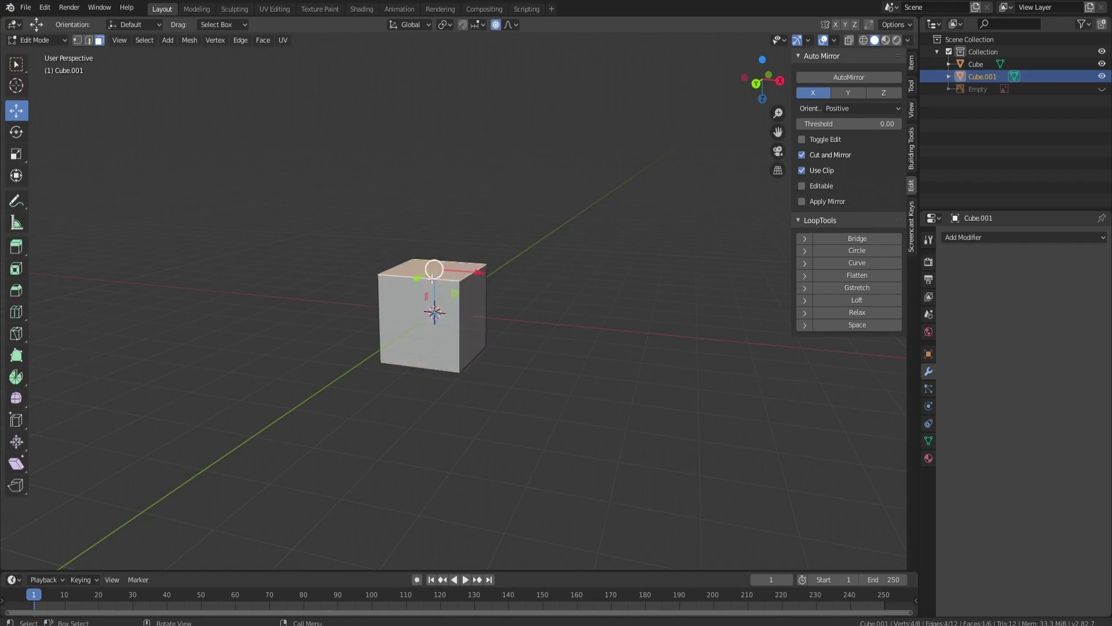
pyautogui.press('s')
pyautogui.click(541, 310)
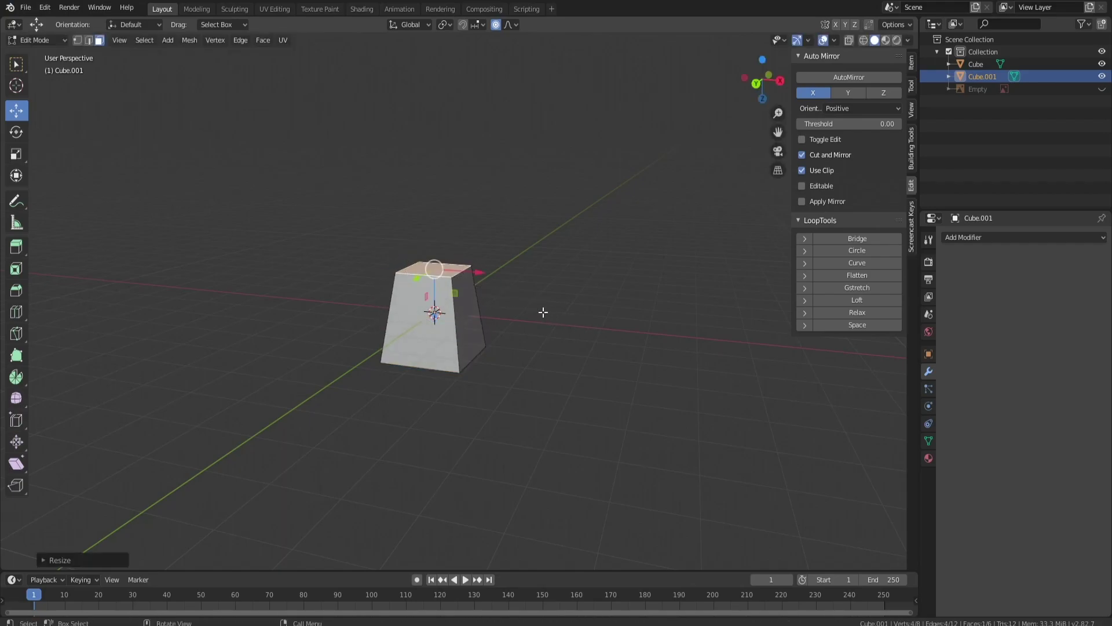
# - Extrude the top face upwards, scale it narrower and extrude another trunk section above it
pyautogui.press('e')
pyautogui.click(539, 216)
pyautogui.press('s')
pyautogui.click(533, 204)
pyautogui.press('e')
pyautogui.click(544, 134)
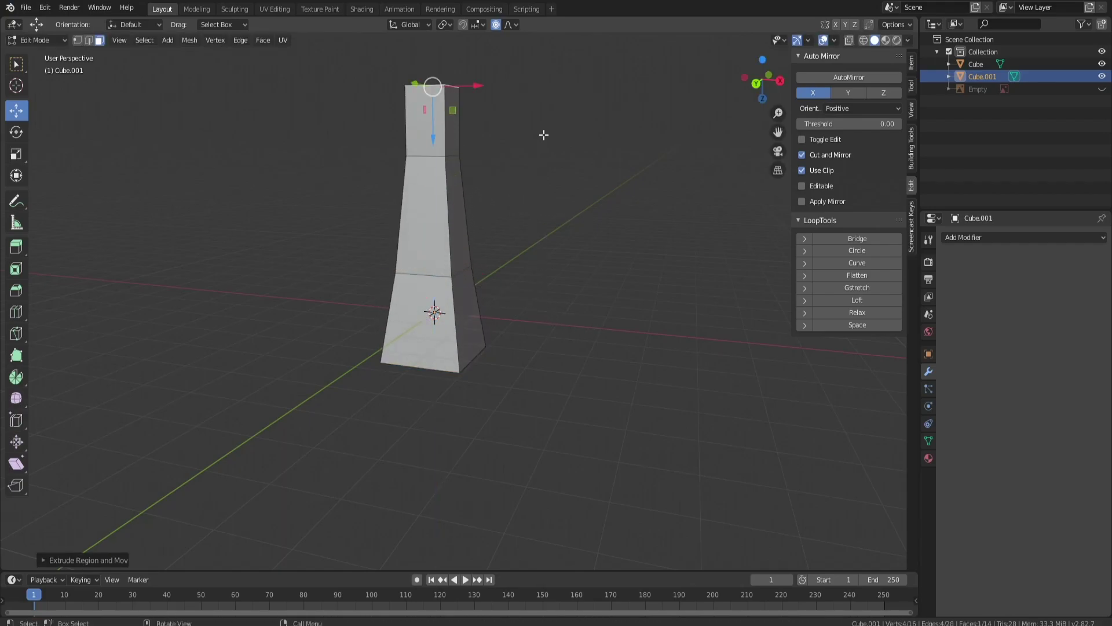
# - Extrude the trunk's top face further upwards and scale the end down
pyautogui.press('e')
pyautogui.press('e')
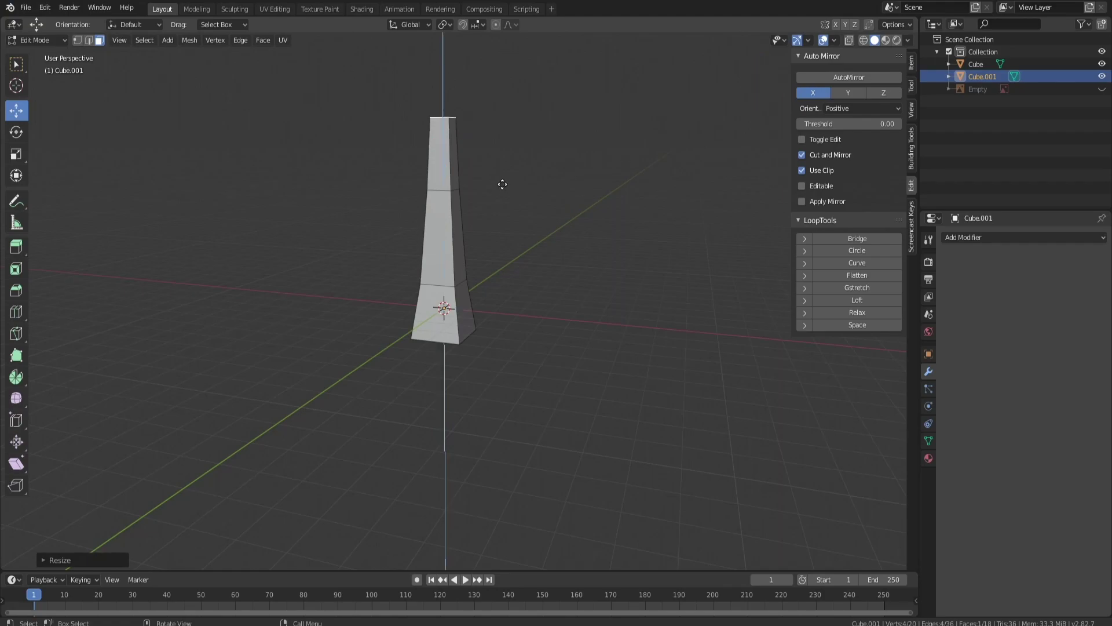
pyautogui.press('e')
pyautogui.click(505, 96)
pyautogui.press('s')
pyautogui.click(512, 138)
# - Add two horizontal edge loops around the upper part of the trunk with Loop Cut
pyautogui.moveTo(508, 98); pyautogui.dragTo(438, 199, button='middle')
pyautogui.hotkey('ctrl', 'r')
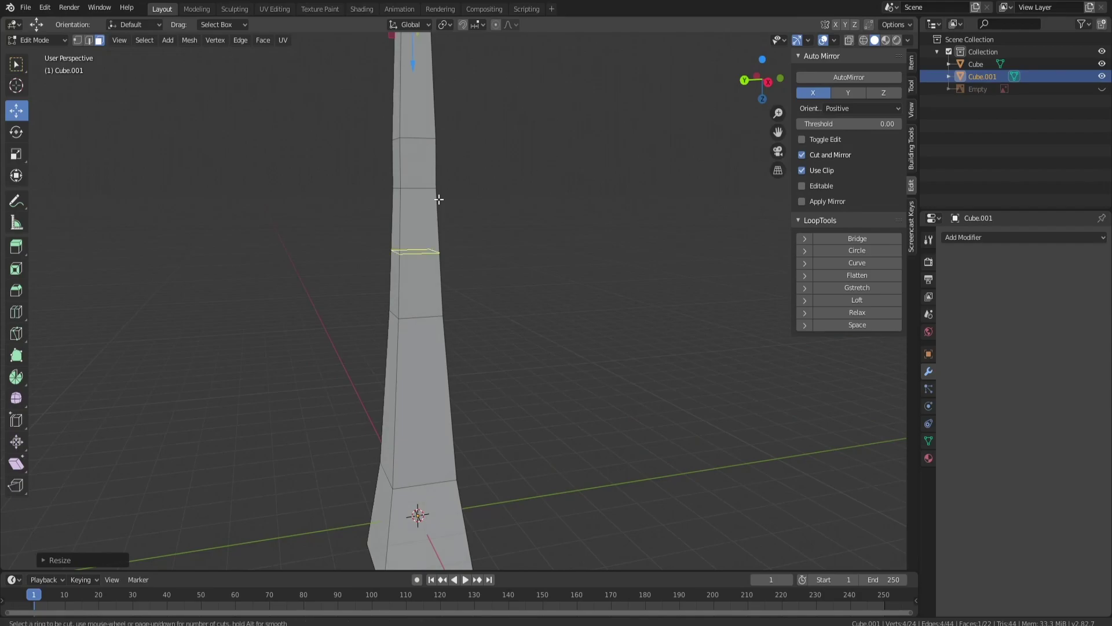
pyautogui.click(416, 204)
pyautogui.click(418, 168)
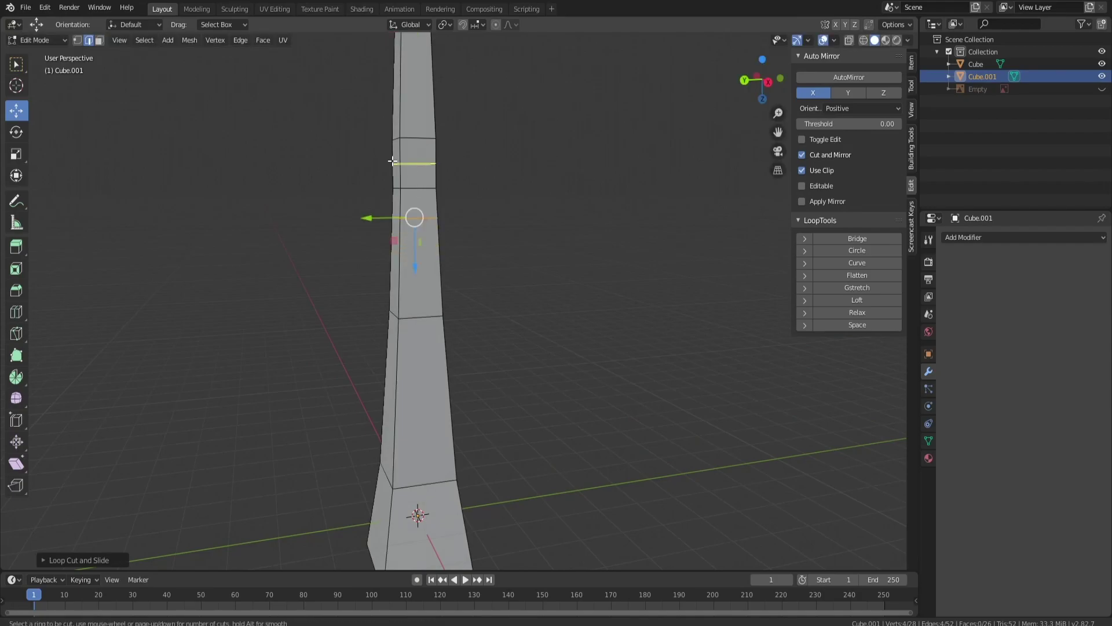
pyautogui.moveTo(440, 200); pyautogui.dragTo(426, 192, button='middle')
# - Turn two stacked faces on the upper trunk into a round shape with LoopTools Circle and scale them to about 0.47
pyautogui.click(99, 40)
pyautogui.click(404, 118)
pyautogui.keyDown('shift'); pyautogui.click(409, 149); pyautogui.keyUp('shift')
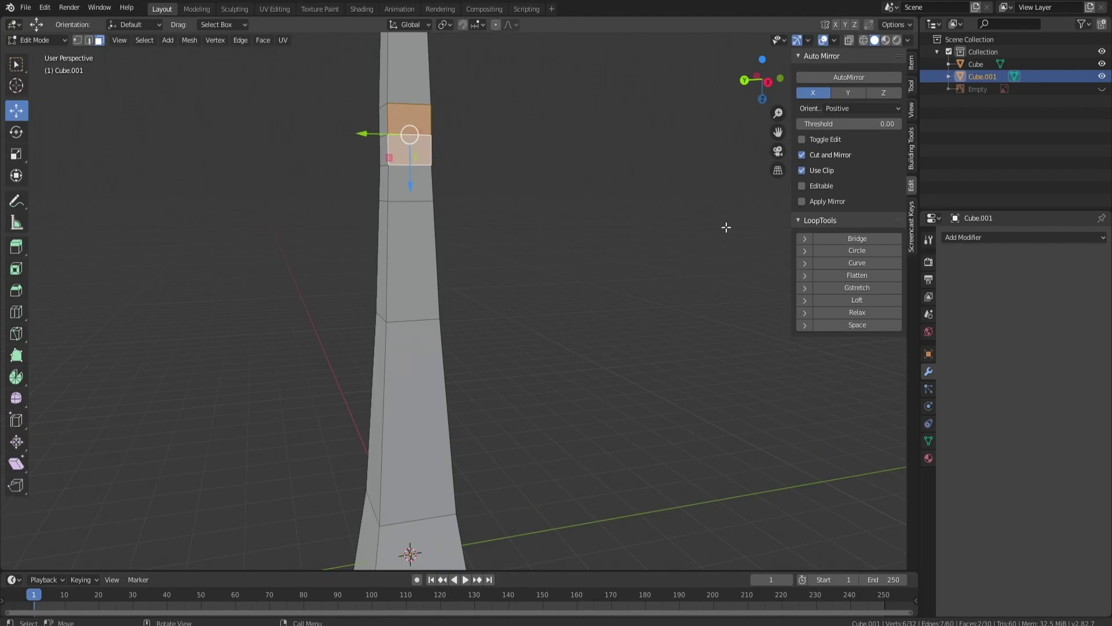
pyautogui.click(857, 250)
pyautogui.moveTo(637, 203); pyautogui.dragTo(538, 161, button='middle')
pyautogui.press('s')
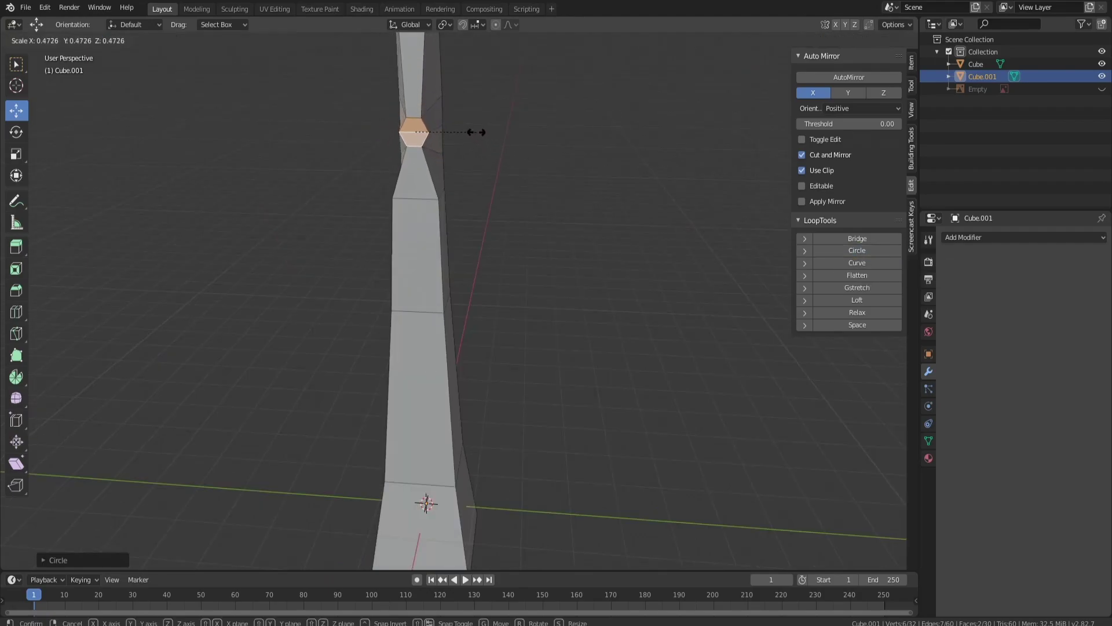
pyautogui.click(479, 132)
# - Extrude the rounded upper faces sideways out of the trunk as the start of a branch
pyautogui.moveTo(478, 132); pyautogui.dragTo(469, 151, button='middle')
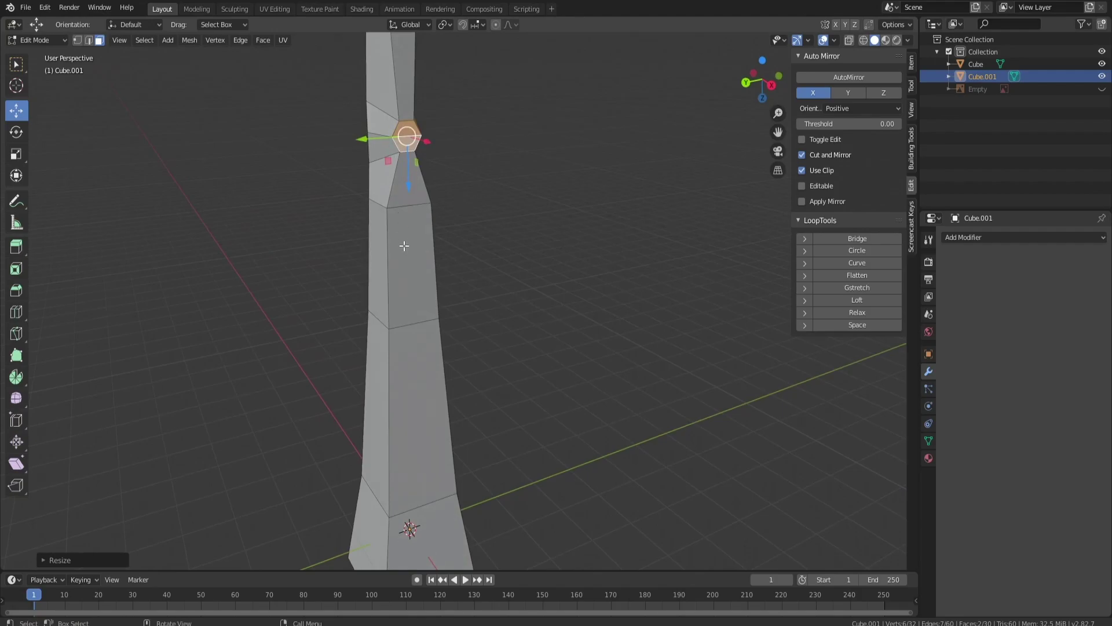
pyautogui.scroll(-4, 403, 240)
pyautogui.moveTo(403, 241); pyautogui.dragTo(541, 199, button='middle')
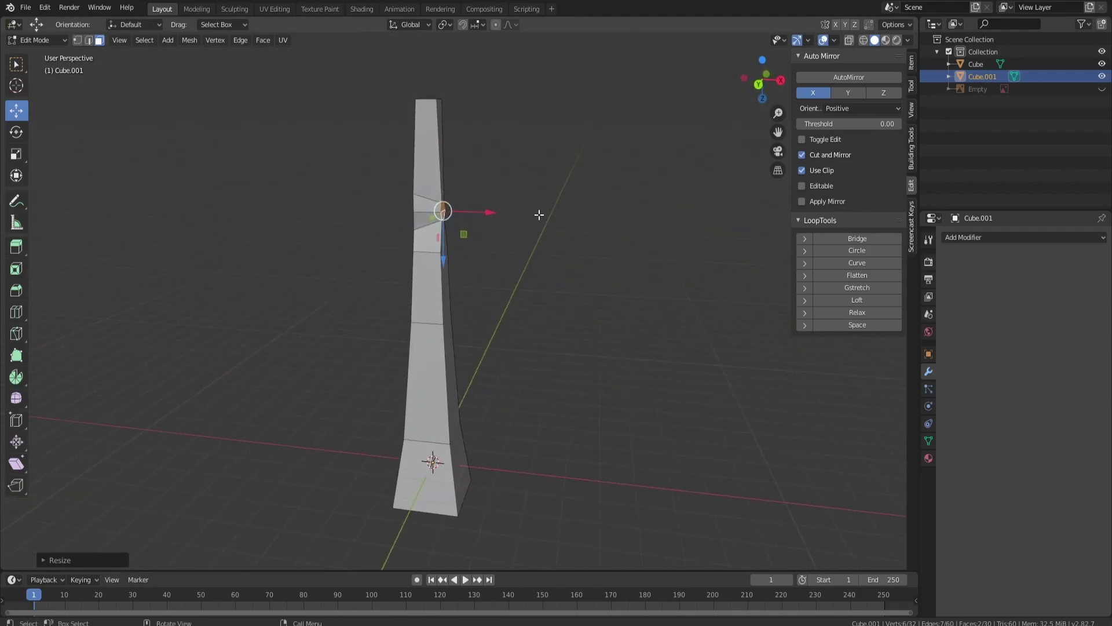
pyautogui.press('e')
pyautogui.click(603, 201)
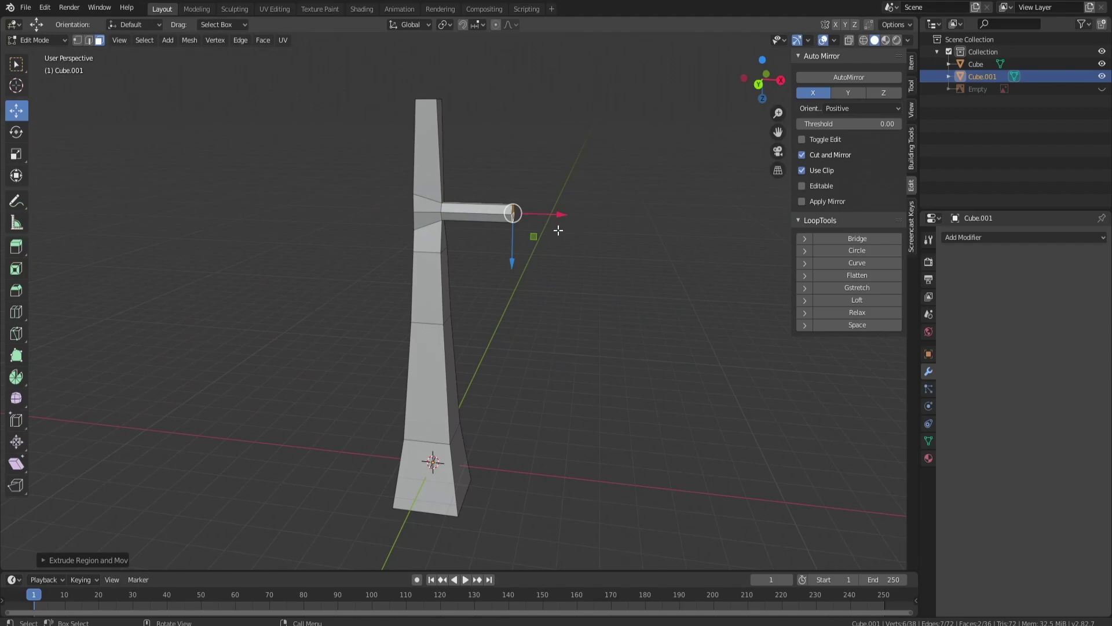
# - Extrude a second segment of the upper branch, scale its end down, raise it and rotate it upwards
pyautogui.press('e')
pyautogui.click(627, 198)
pyautogui.press('s')
pyautogui.click(624, 229)
pyautogui.moveTo(579, 239); pyautogui.dragTo(580, 201)
pyautogui.click(581, 201)
pyautogui.press('r')
pyautogui.click(679, 119)
# - Extrude the tip segment of the upper branch and scale its end down towards a point
pyautogui.press('e')
pyautogui.click(677, 146)
pyautogui.press('s')
pyautogui.click(641, 152)
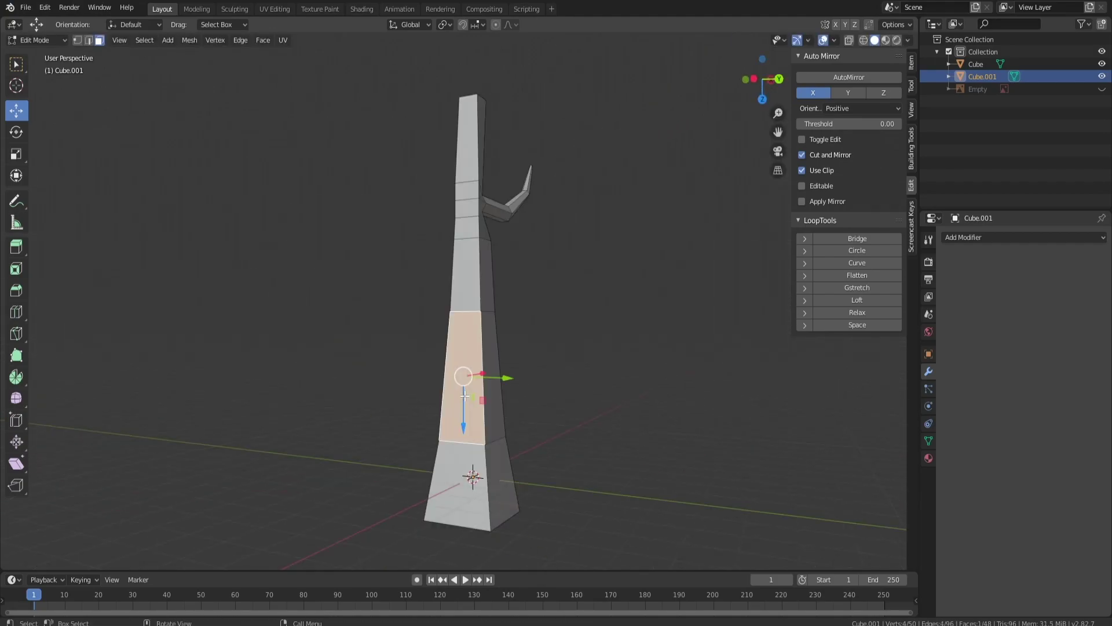
# - Cut two horizontal edge loops into the lower trunk section on the side opposite the branch
pyautogui.hotkey('ctrl', 'r')
pyautogui.scroll(1, 466, 396)
pyautogui.click(466, 397)
pyautogui.click(465, 397)
# - Try LoopTools Circle on the single face between the two new edge loops and undo it
pyautogui.click(462, 374)
pyautogui.keyDown('ctrl'); pyautogui.click(99, 40); pyautogui.keyUp('ctrl')
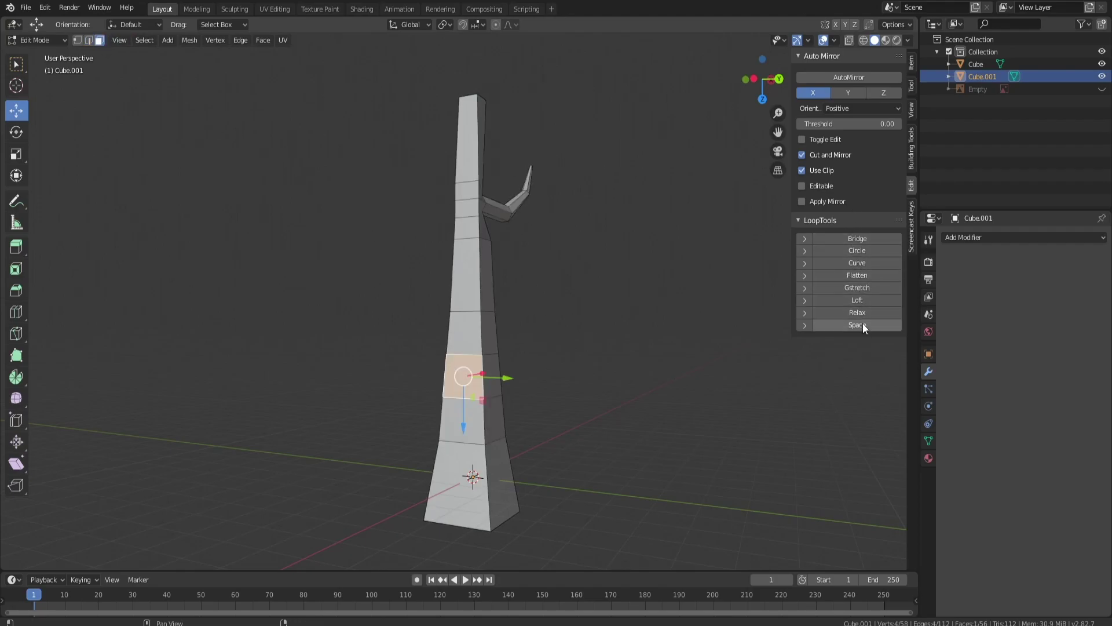
pyautogui.click(868, 250)
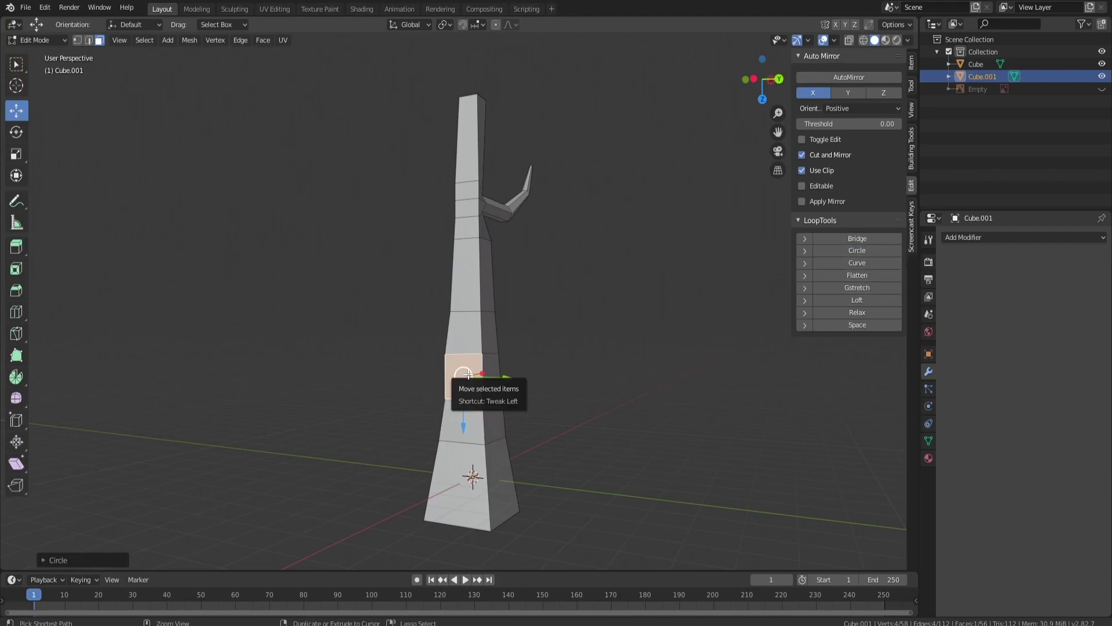
pyautogui.hotkey('ctrl', 'z')
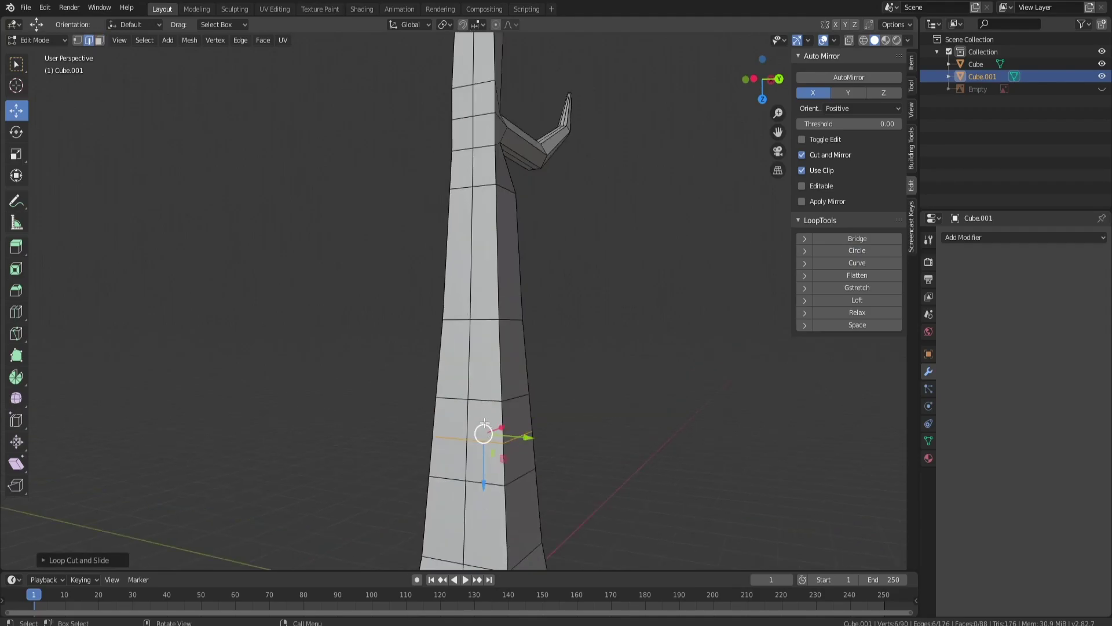
# - Select the block of four adjacent faces on the lower trunk and round it with LoopTools Circle
pyautogui.click(98, 40)
pyautogui.click(442, 424)
pyautogui.keyDown('shift'); pyautogui.click(448, 458); pyautogui.keyUp('shift')
pyautogui.keyDown('shift'); pyautogui.click(486, 463); pyautogui.keyUp('shift')
pyautogui.keyDown('shift'); pyautogui.click(485, 418); pyautogui.keyUp('shift')
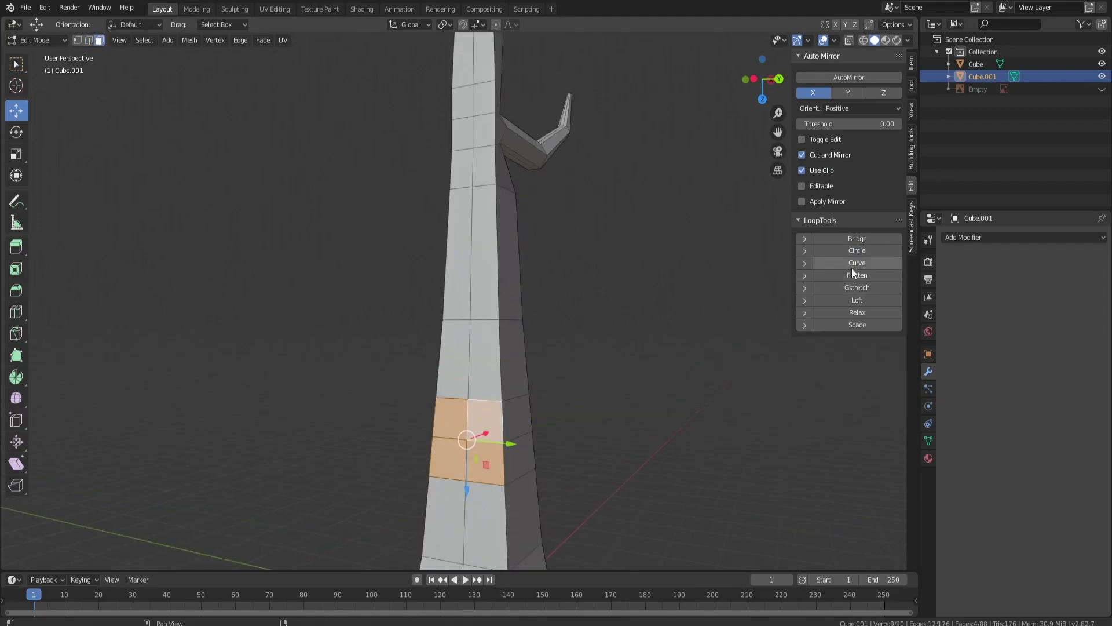
pyautogui.click(856, 250)
# - Scale the rounded lower faces and extrude them outwards as the base of a second branch
pyautogui.scroll(-1, 588, 412)
pyautogui.press('s')
pyautogui.click(598, 376)
pyautogui.moveTo(597, 376); pyautogui.dragTo(371, 377, button='middle')
pyautogui.press('e')
pyautogui.click(300, 378)
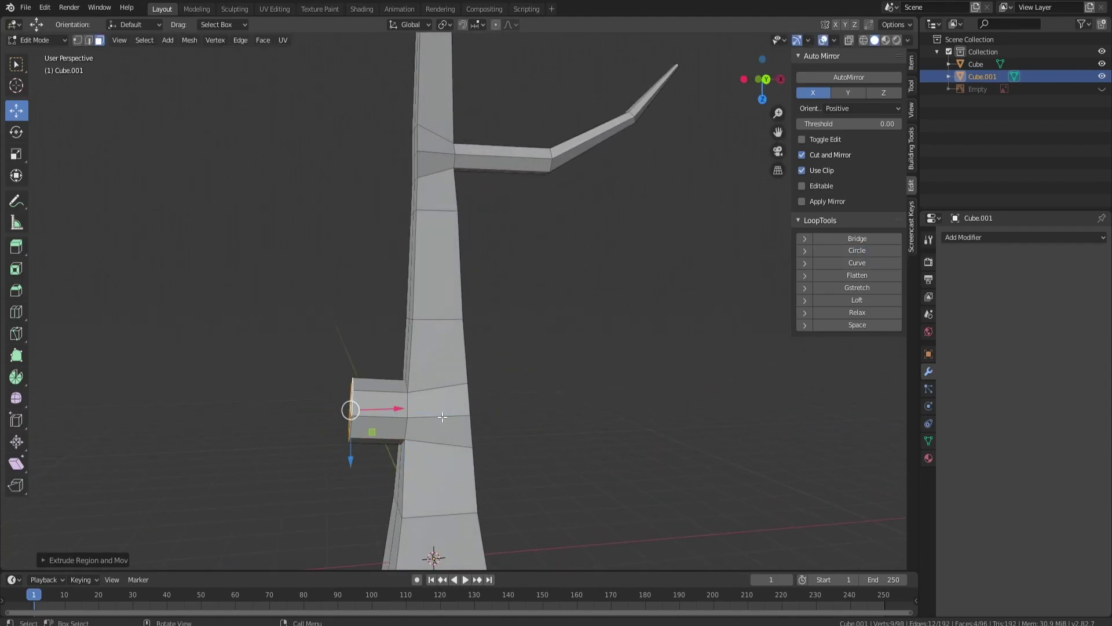
# - Extrude the next segment of the lower branch, move its end up along Z and rotate it upwards
pyautogui.press('e')
pyautogui.click(379, 415)
pyautogui.press('g')
pyautogui.press('z')
pyautogui.click(350, 321)
pyautogui.press('r')
pyautogui.click(379, 339)
# - Extrude two more segments of the lower branch upwards and scale the tip down to a point
pyautogui.press('w')
pyautogui.press('e')
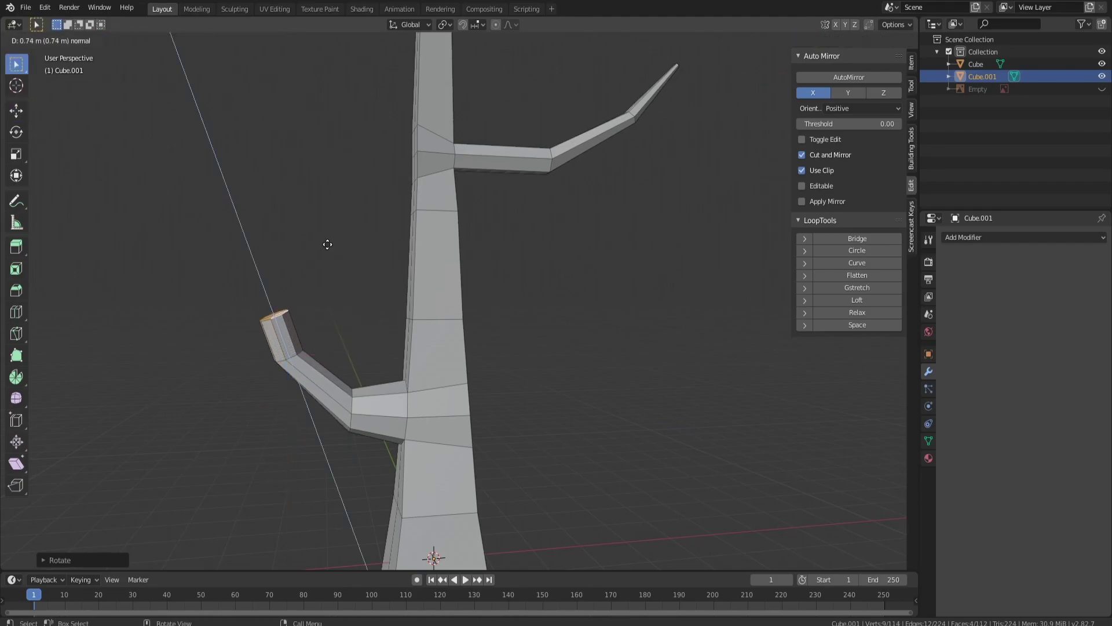
pyautogui.click(349, 247)
pyautogui.press('e')
pyautogui.click(328, 245)
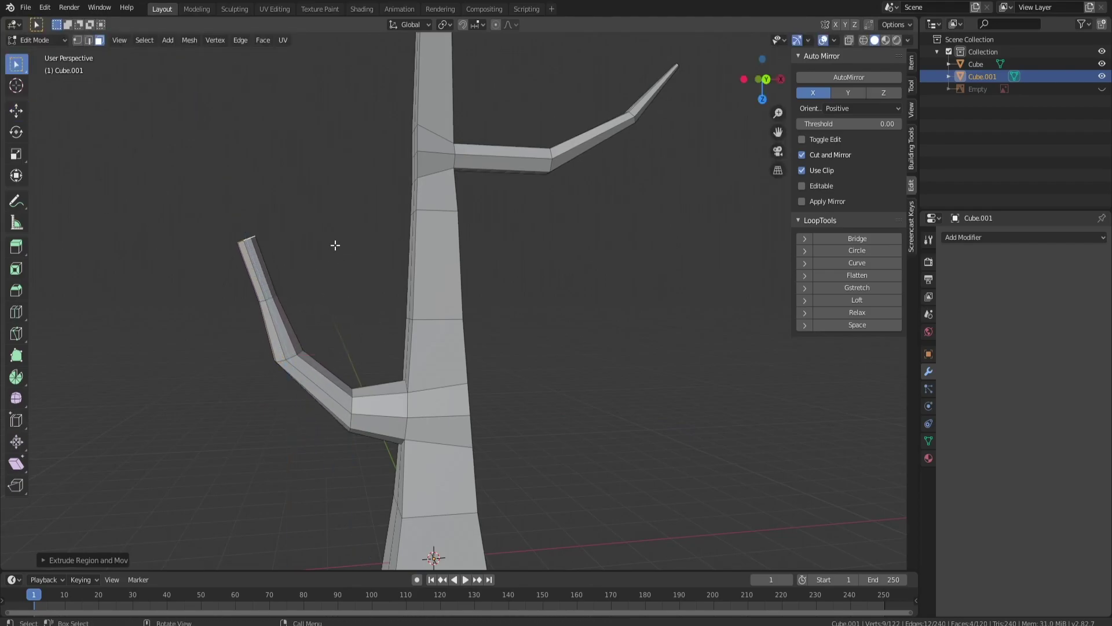
pyautogui.press('s')
pyautogui.click(302, 246)
pyautogui.moveTo(274, 307); pyautogui.dragTo(340, 370, button='middle')
pyautogui.scroll(-3, 553, 326)
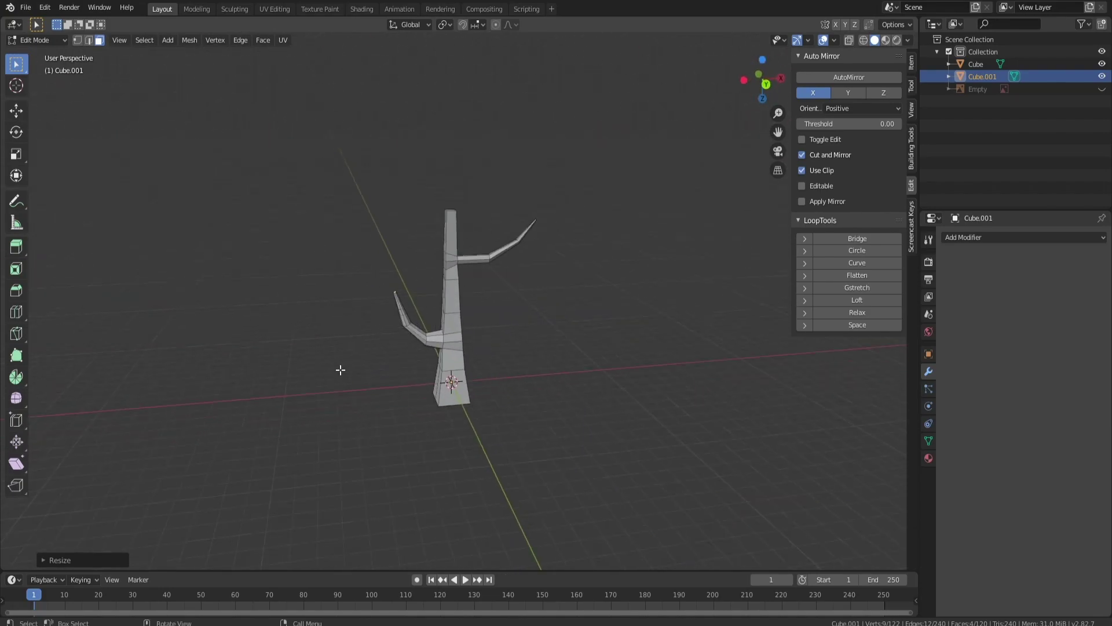